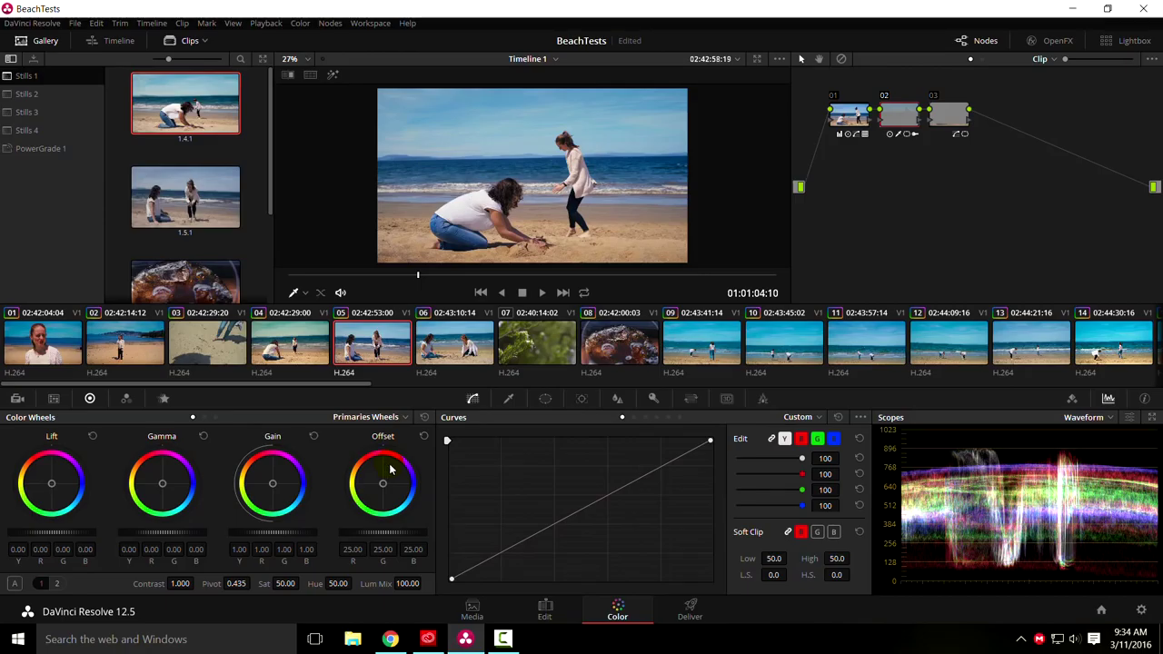
# Show the '8 bit vs 10 bit Cameras' YouTube video paused at 1:56 and browse its comments
pyautogui.click(389, 638)
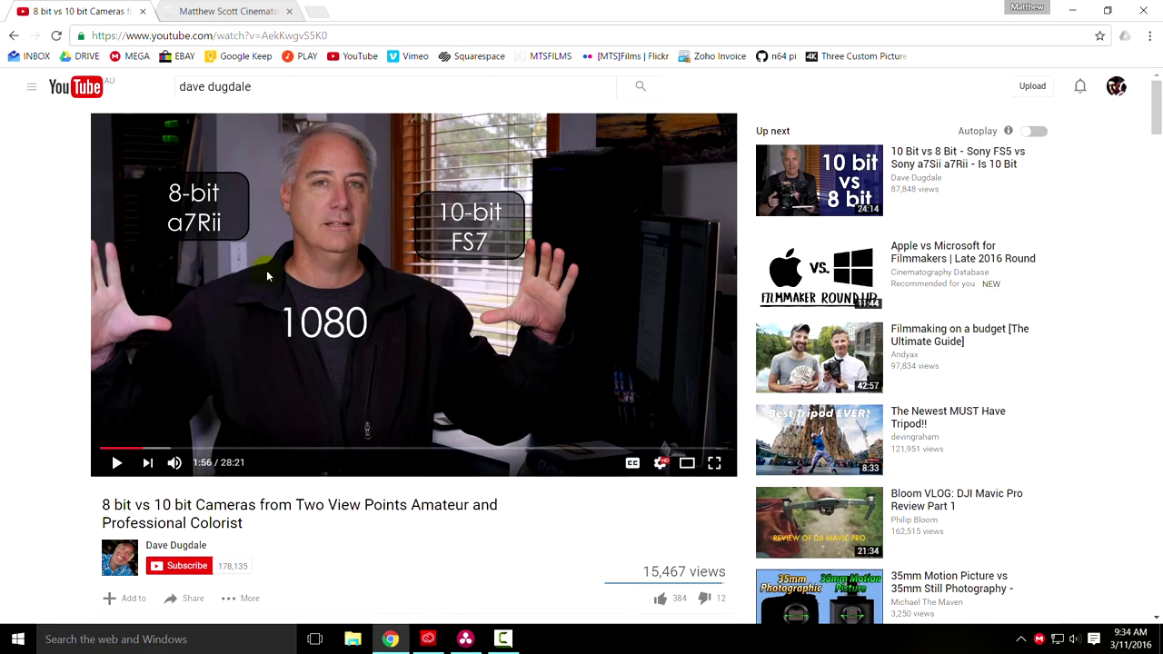
pyautogui.click(284, 199)
pyautogui.scroll(-3, 447, 436)
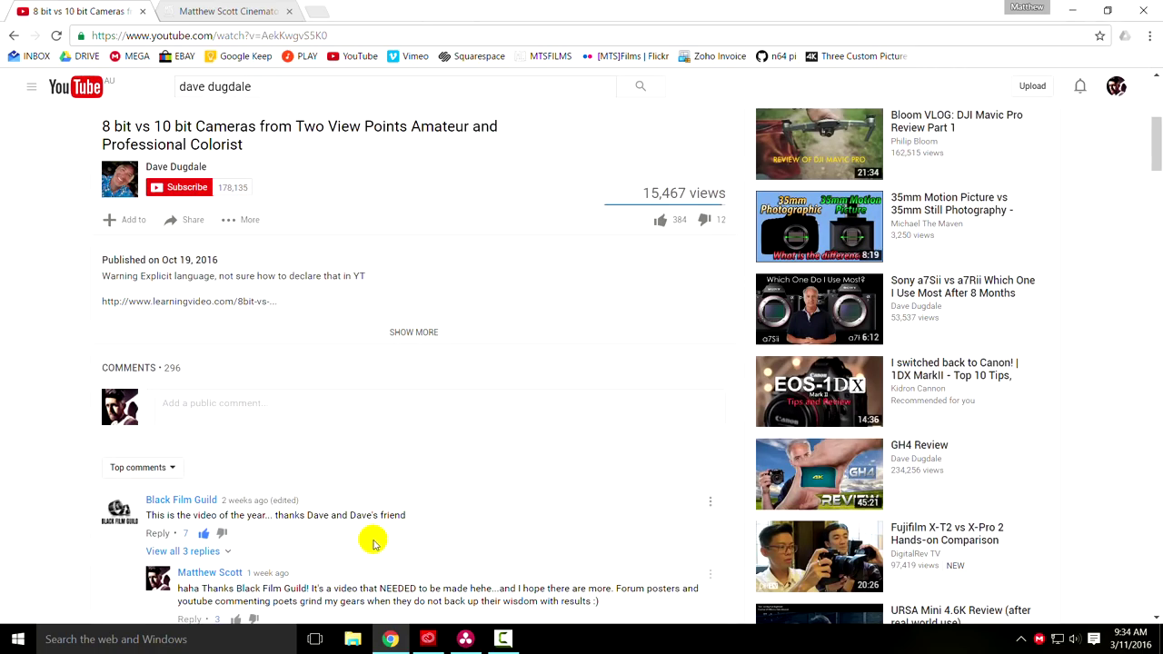
pyautogui.scroll(-7, 376, 537)
pyautogui.scroll(-3, 402, 527)
pyautogui.scroll(10, 405, 530)
pyautogui.scroll(3, 405, 529)
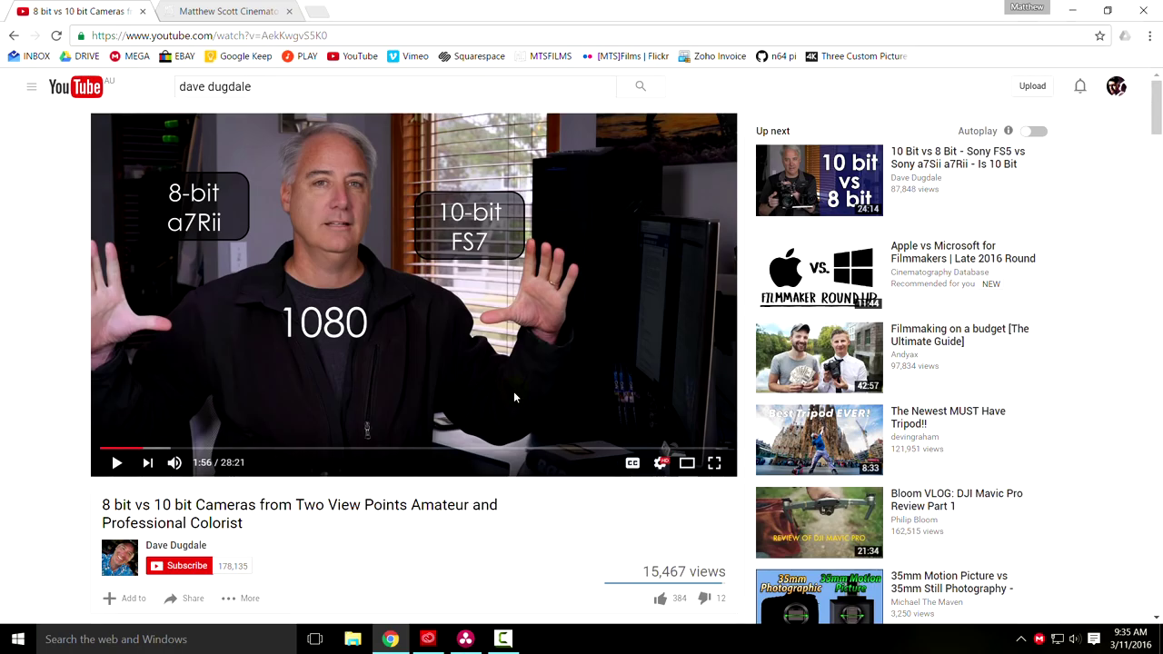
# Open the mattscottvisuals.com downloads page of test clips, then return to the YouTube video
pyautogui.click(238, 11)
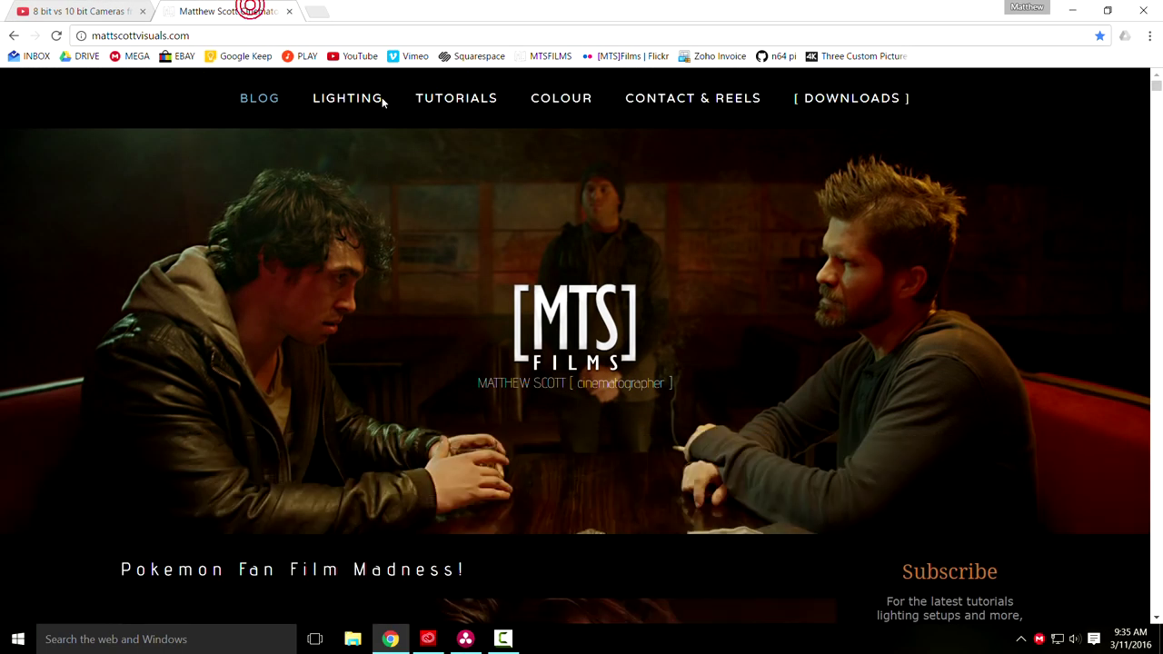
pyautogui.moveTo(766, 122)
pyautogui.click(840, 100)
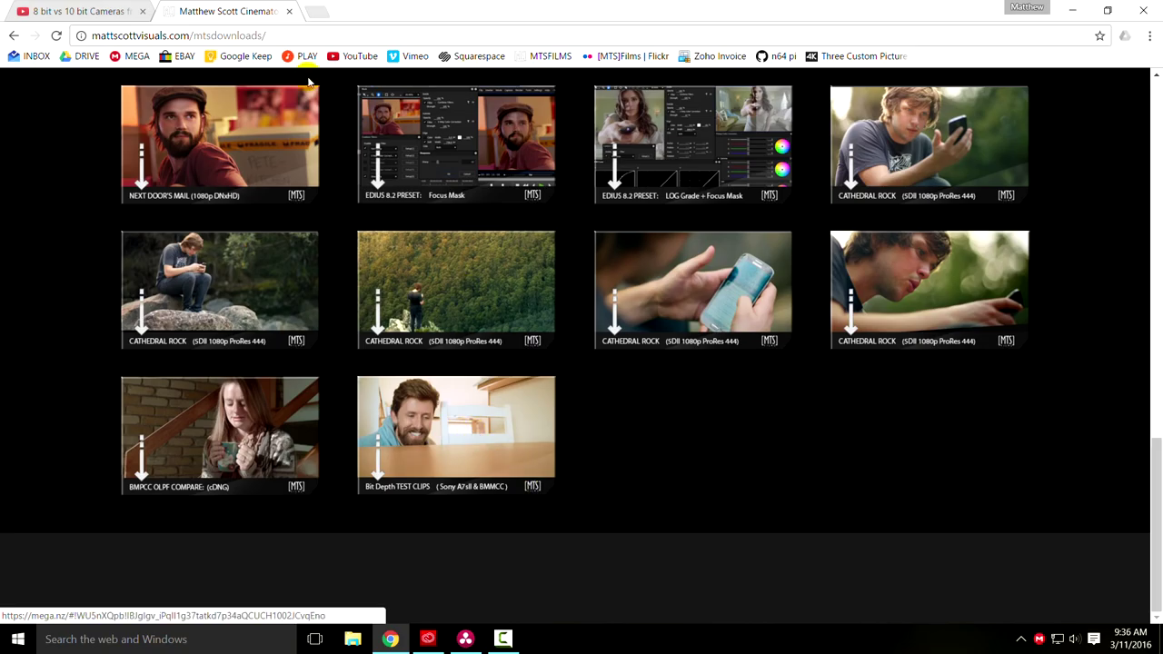
pyautogui.click(79, 11)
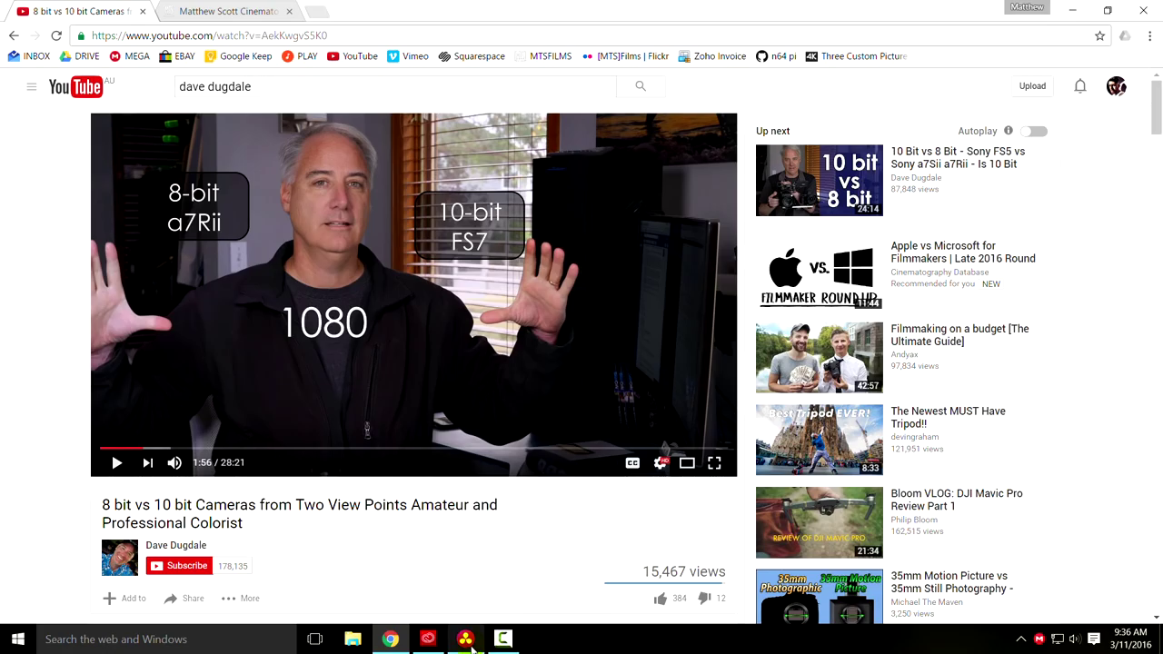
# Bring the BeachTests project in DaVinci Resolve forward, on the Color page at clip 05
pyautogui.moveTo(472, 645)
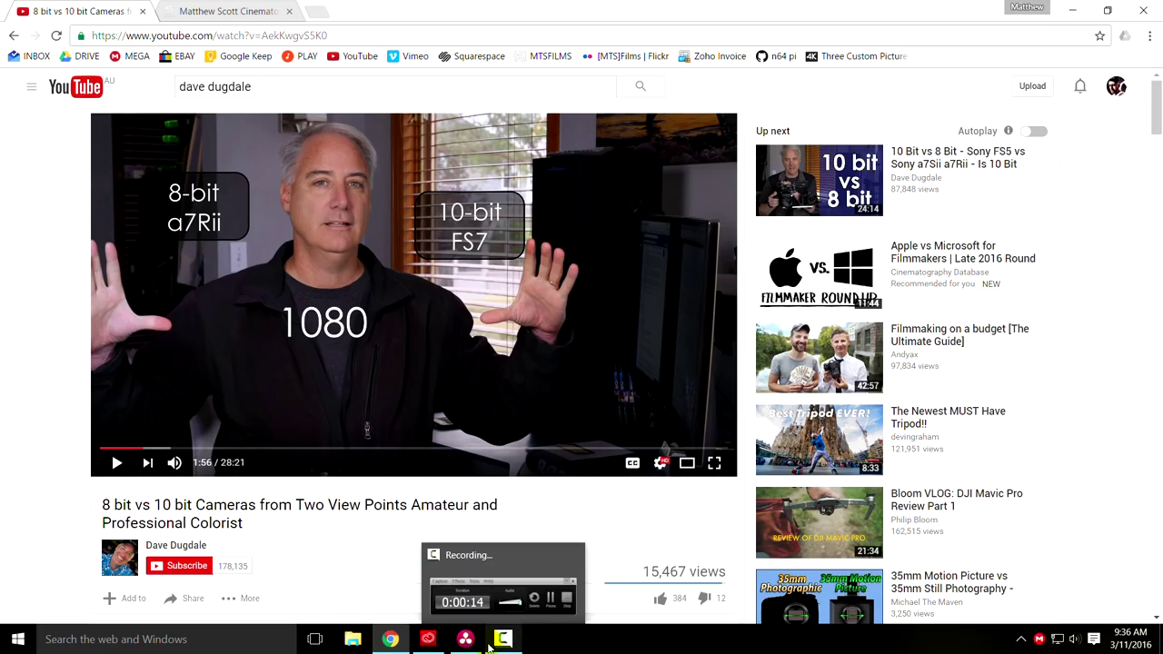
pyautogui.click(468, 640)
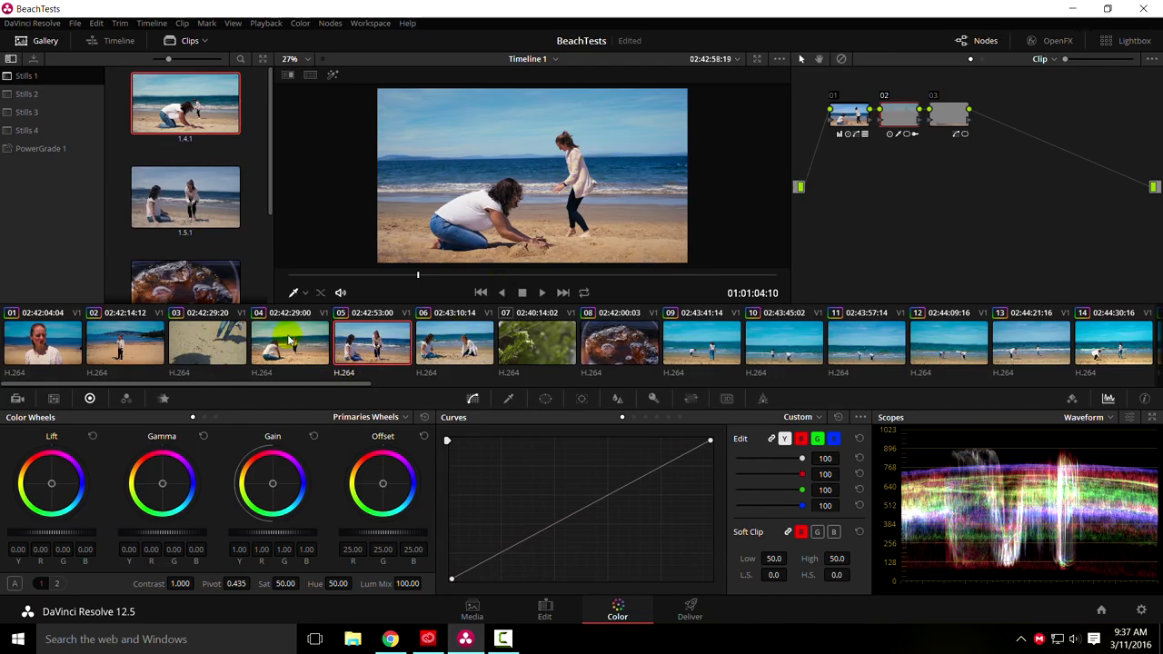
pyautogui.moveTo(346, 388); pyautogui.dragTo(615, 393)
pyautogui.moveTo(486, 391); pyautogui.dragTo(667, 391)
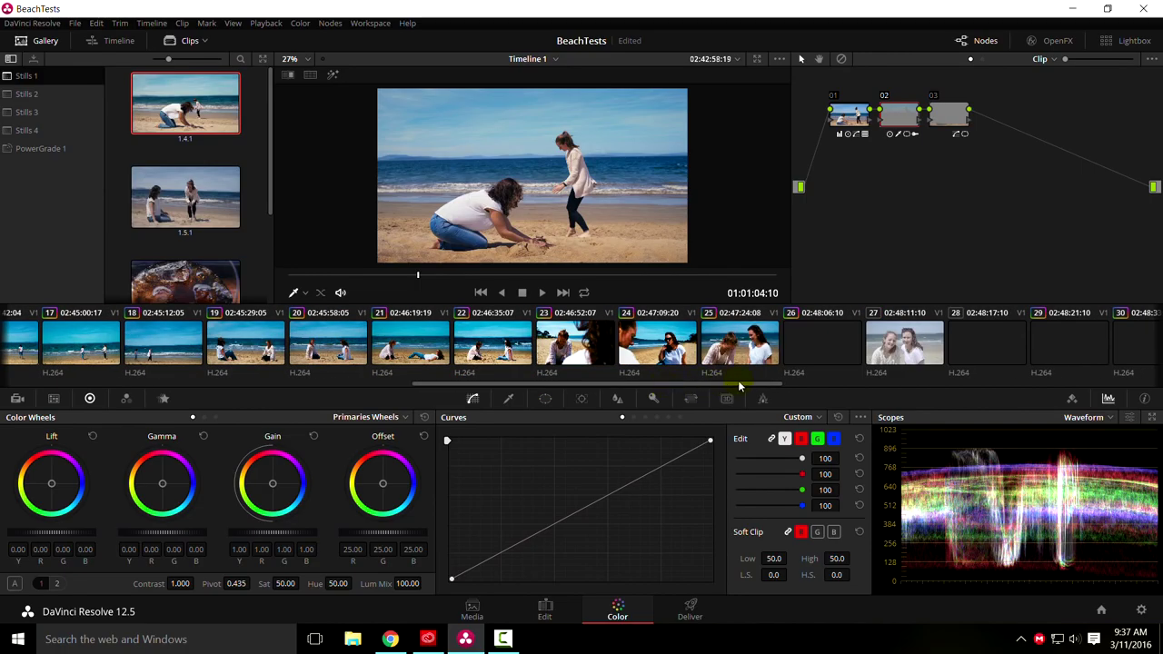
pyautogui.moveTo(739, 386); pyautogui.dragTo(202, 396)
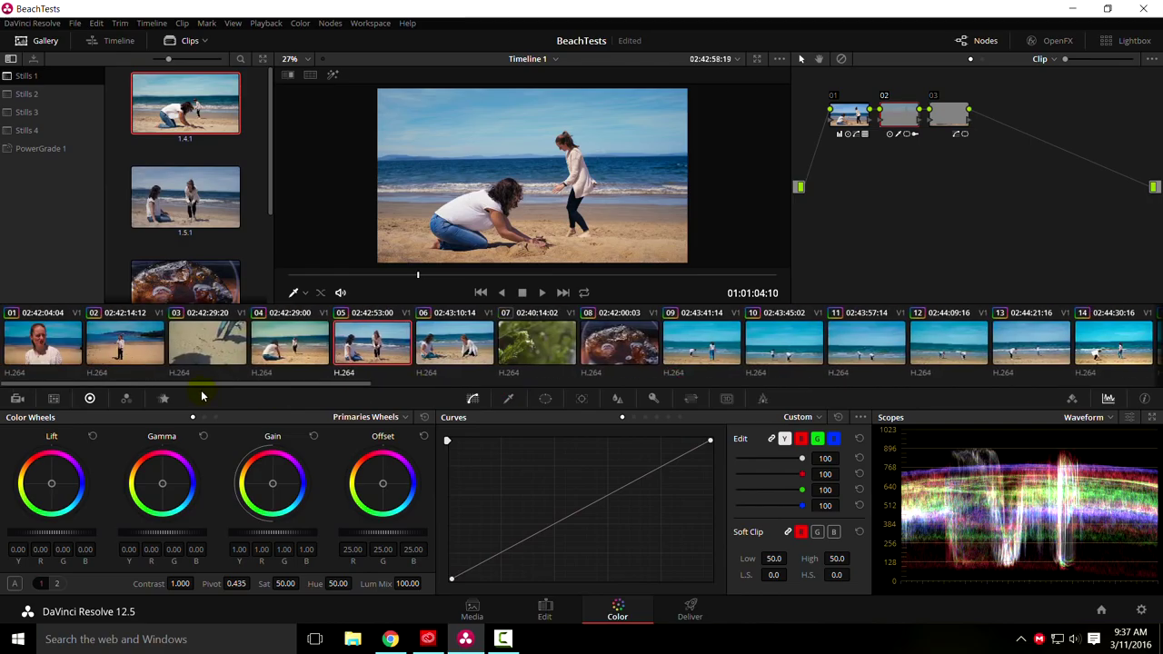
pyautogui.click(501, 181)
pyautogui.click(290, 357)
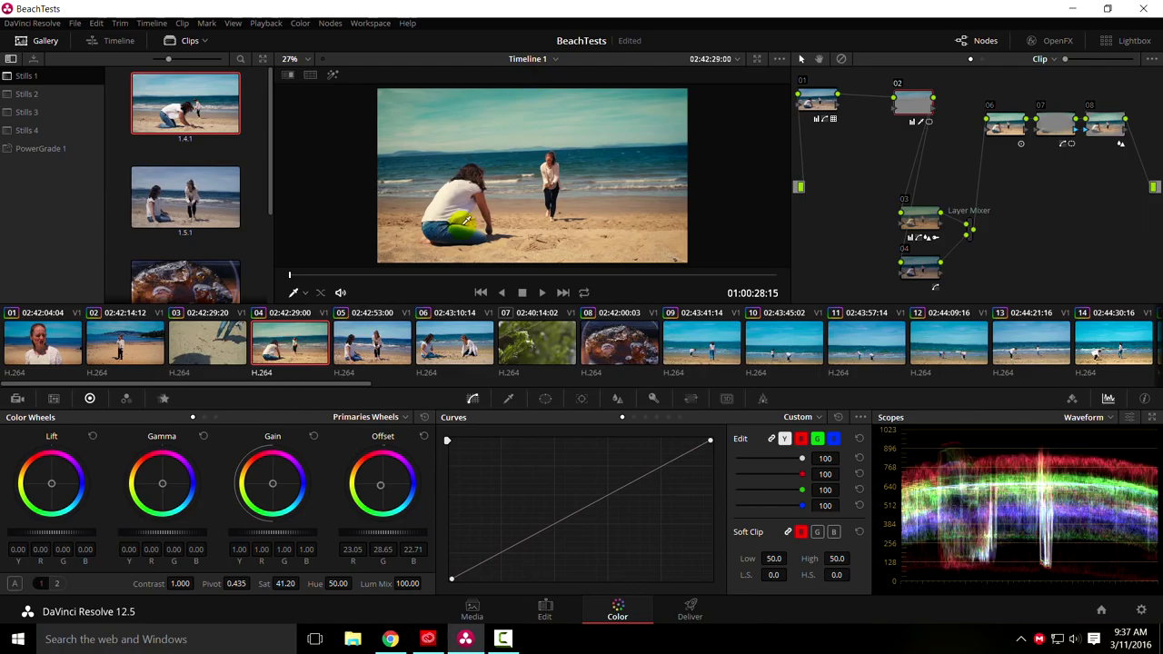
pyautogui.click(380, 354)
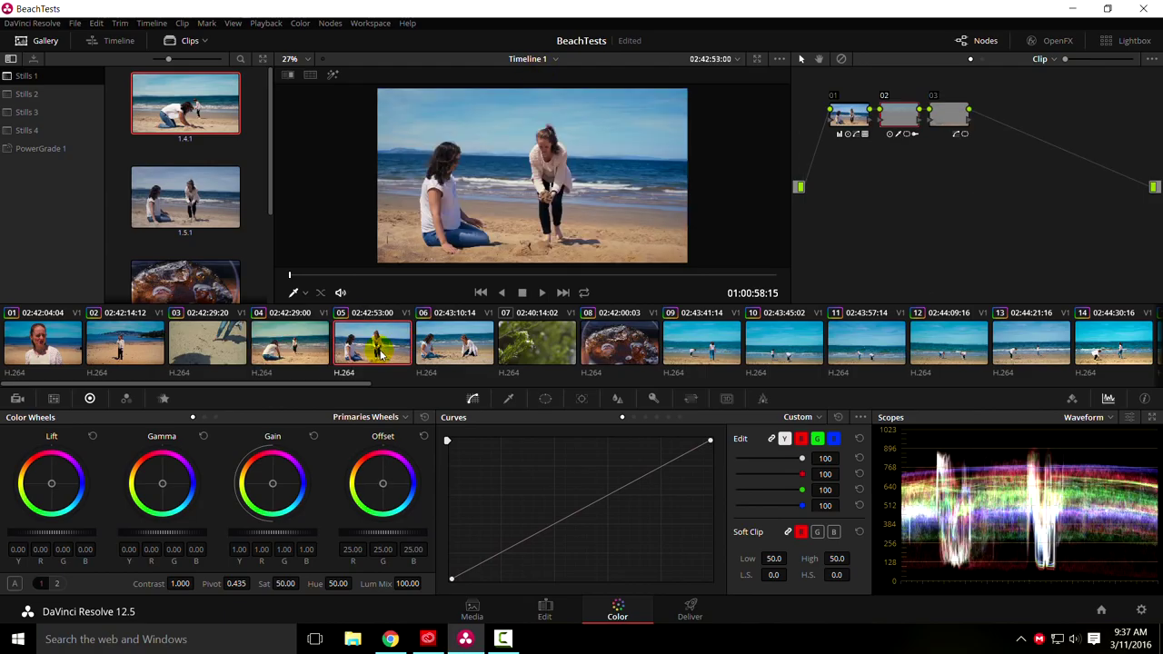
pyautogui.click(429, 353)
pyautogui.click(388, 354)
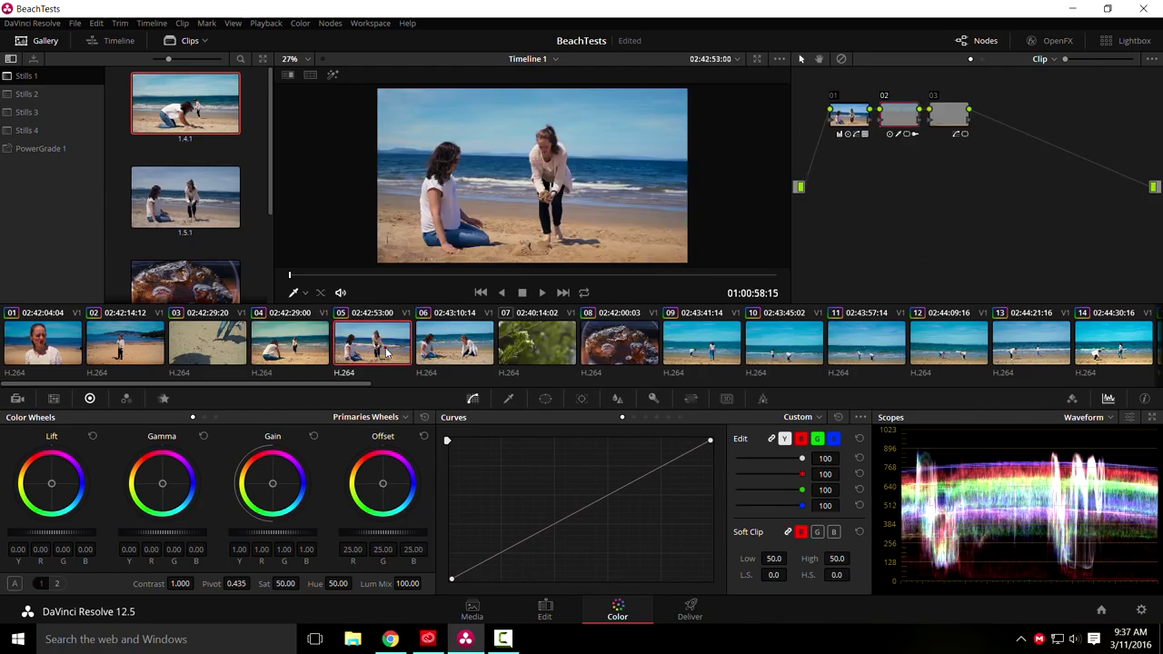
pyautogui.click(388, 355)
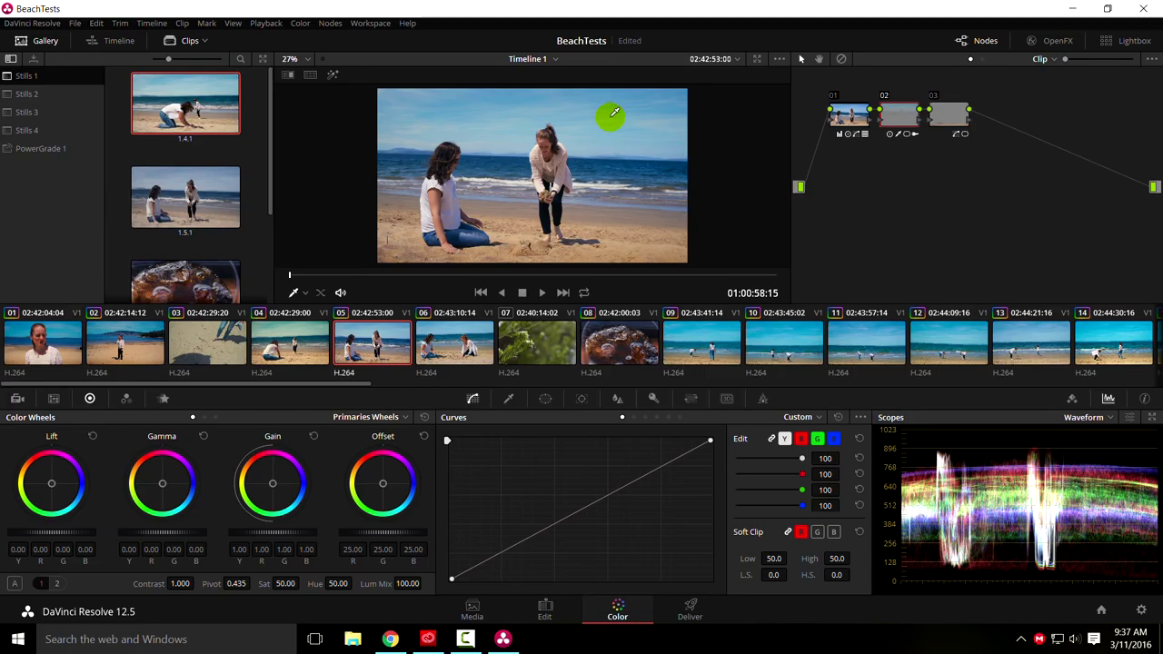
# Inspect beach clips 06, 09 and 10, viewing 06 and 10 full screen
pyautogui.press('Down')
pyautogui.hotkey('ctrl', 'f')
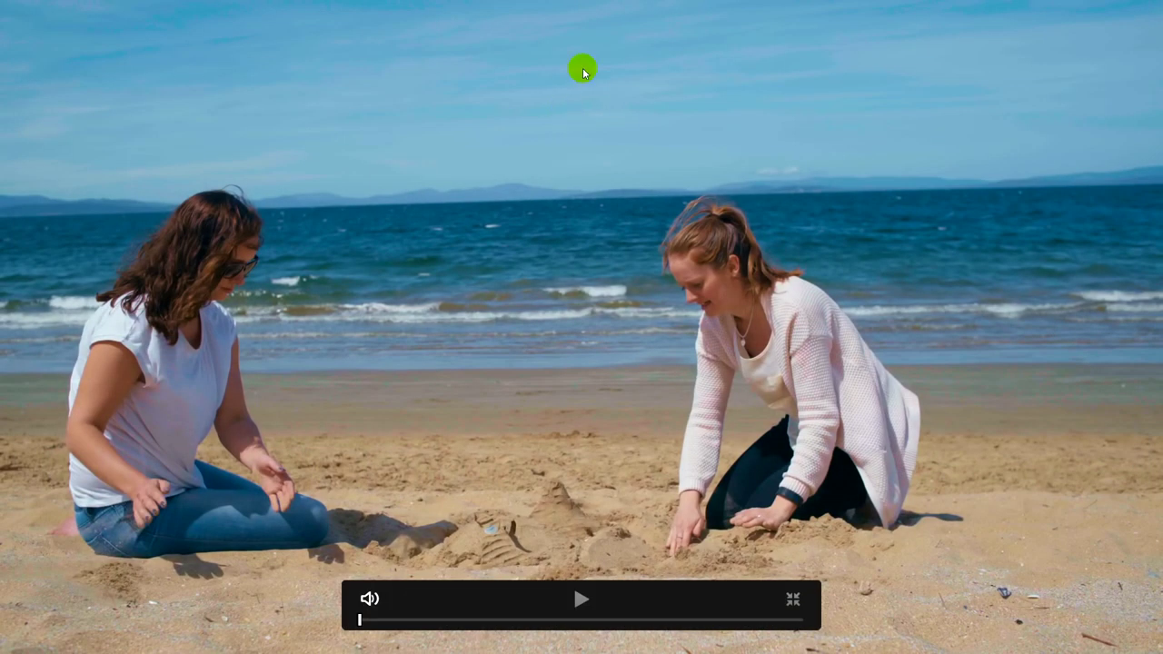
pyautogui.press('Escape')
pyautogui.click(701, 338)
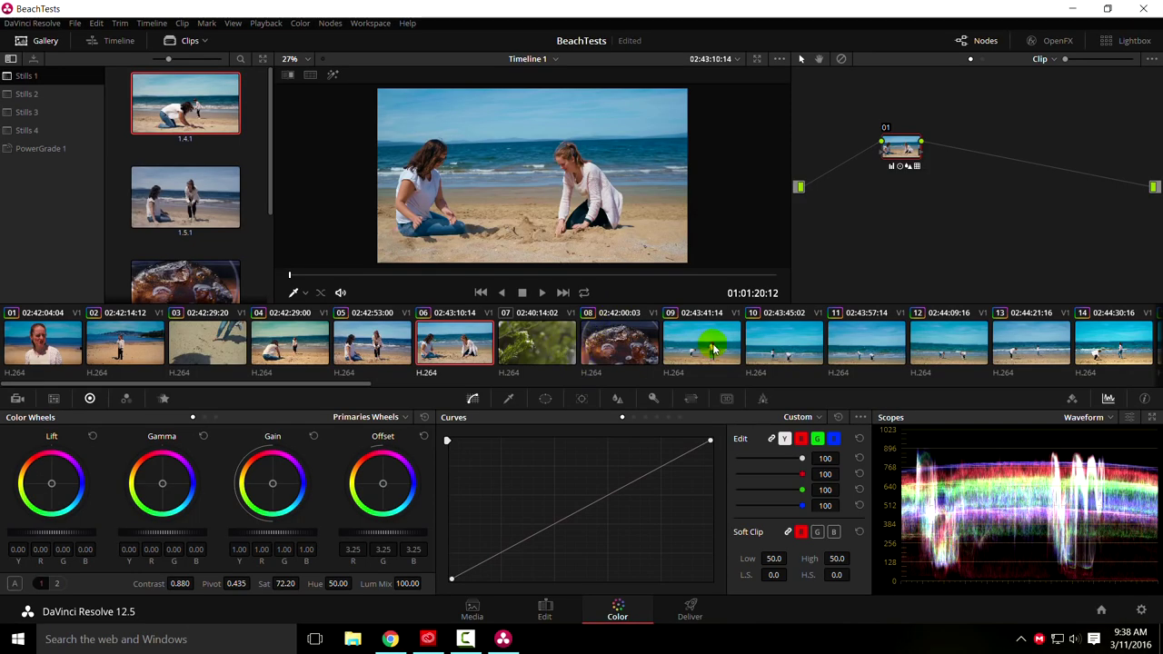
pyautogui.click(783, 350)
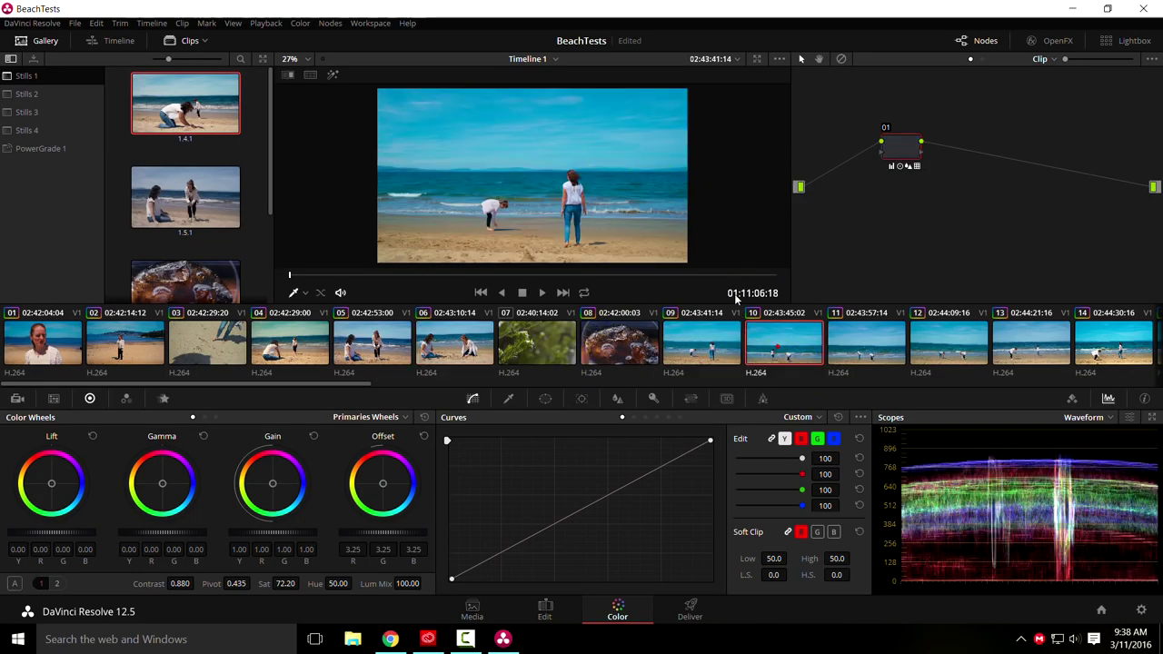
pyautogui.hotkey('ctrl', 'f')
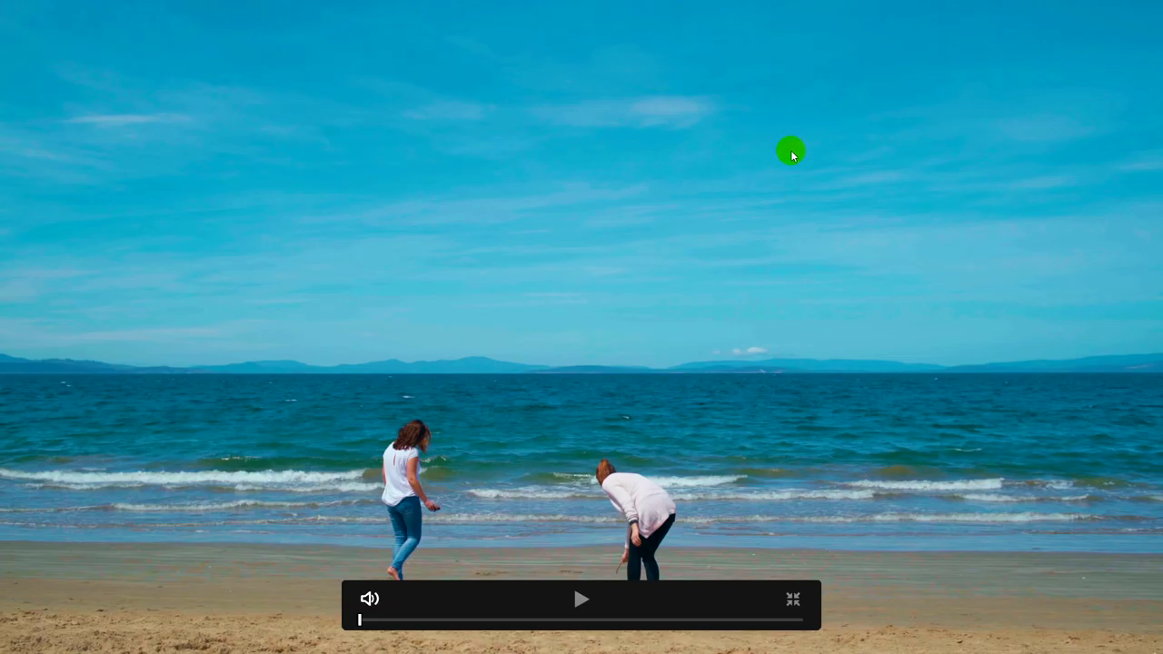
pyautogui.hotkey('ctrl', 'f')
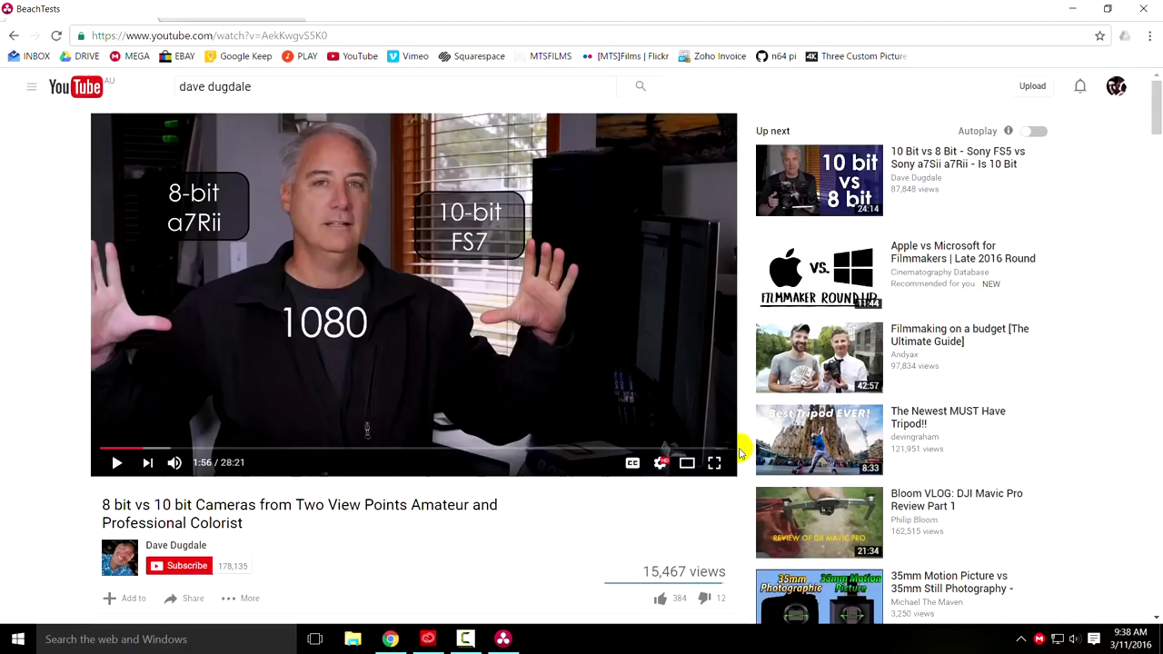
# Review clip 06 full screen again, then select graded clip 04
pyautogui.click(283, 352)
pyautogui.hotkey('ctrl', 'f')
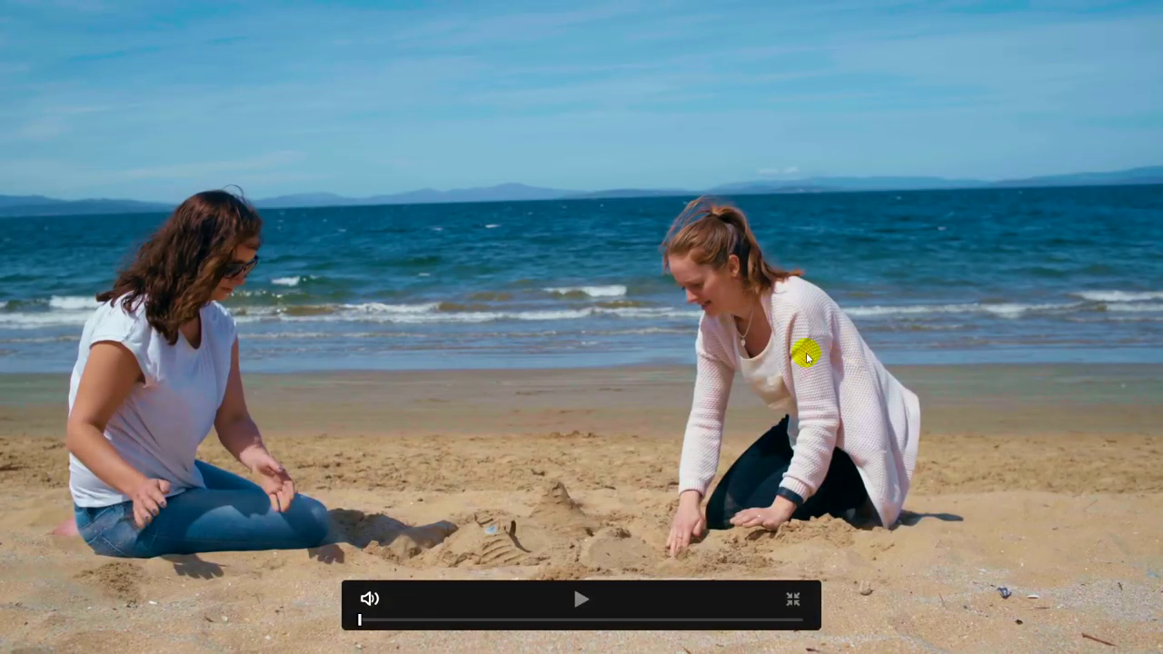
pyautogui.hotkey('ctrl', 'f')
pyautogui.click(282, 354)
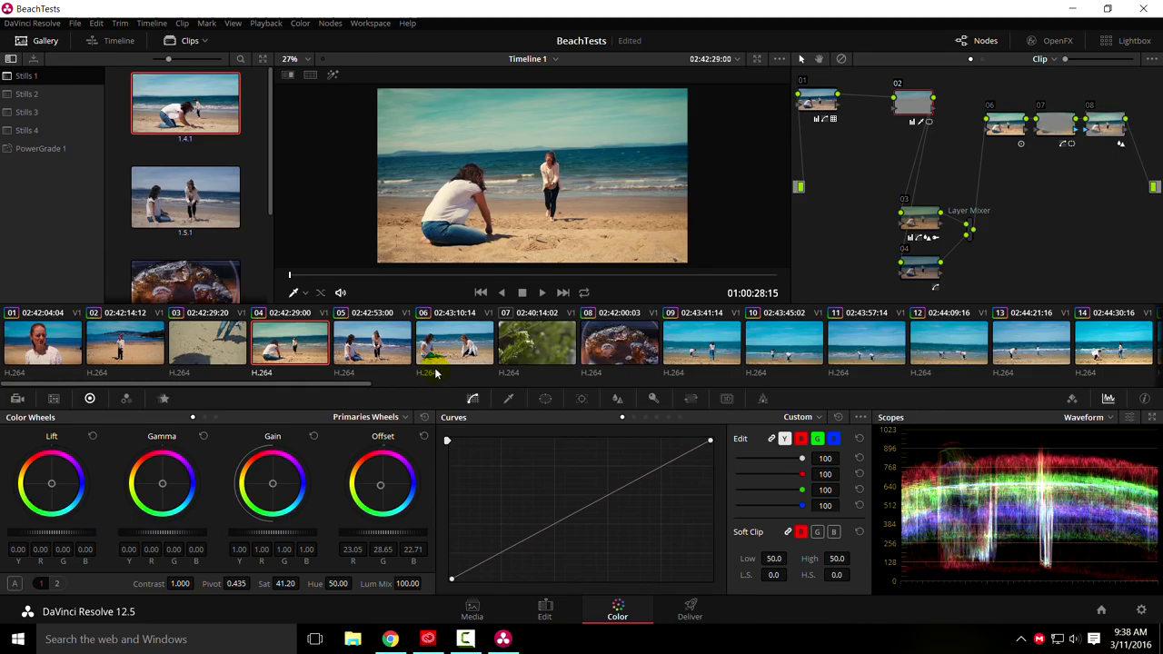
# Return to clip 05 in the viewer, showing its three-node grade with offset 25.00
pyautogui.moveTo(342, 389); pyautogui.dragTo(245, 388)
pyautogui.click(383, 354)
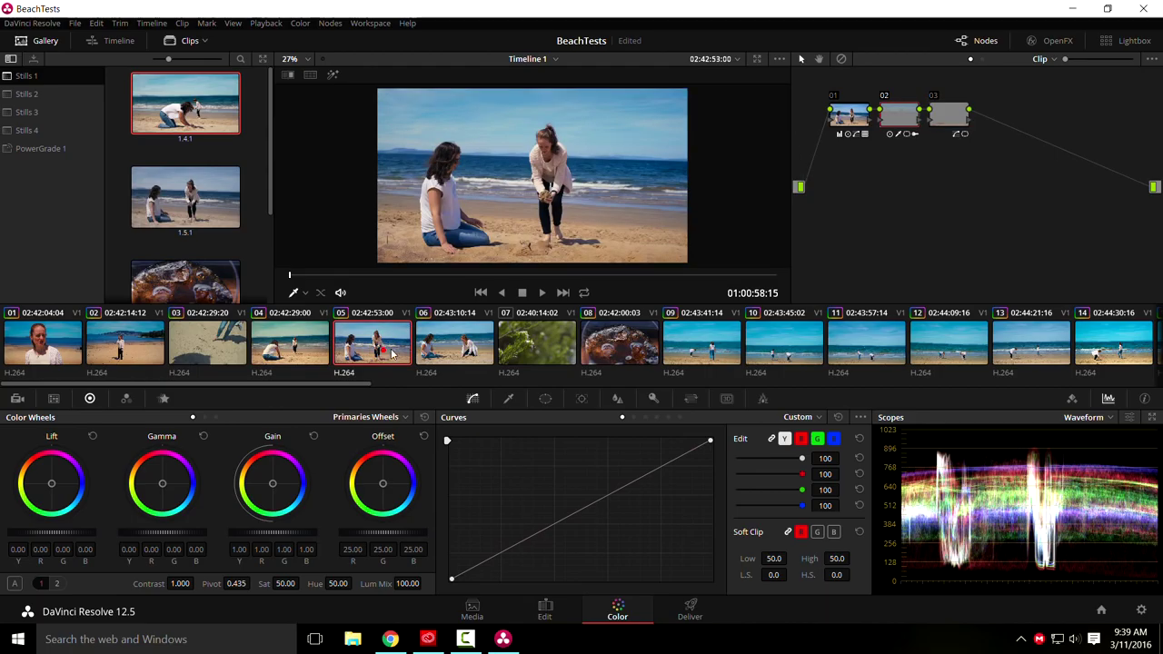
# On the Edit page, open Timeline 3 from the second Bin 1 and return to its start
pyautogui.click(483, 345)
pyautogui.click(545, 610)
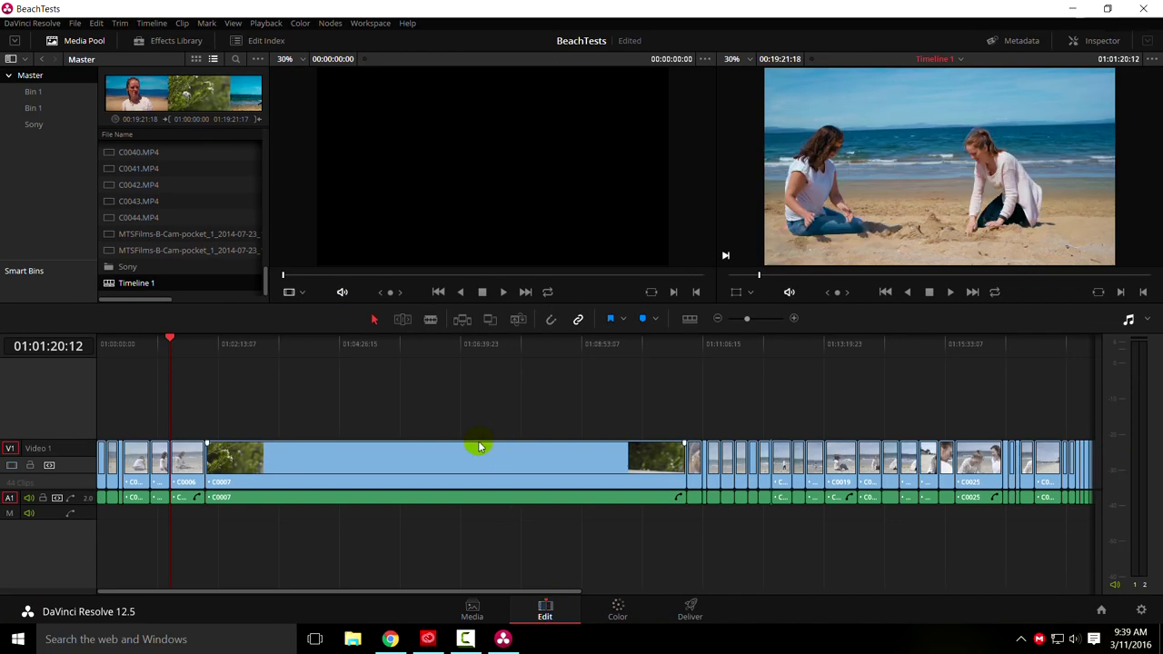
pyautogui.click(35, 107)
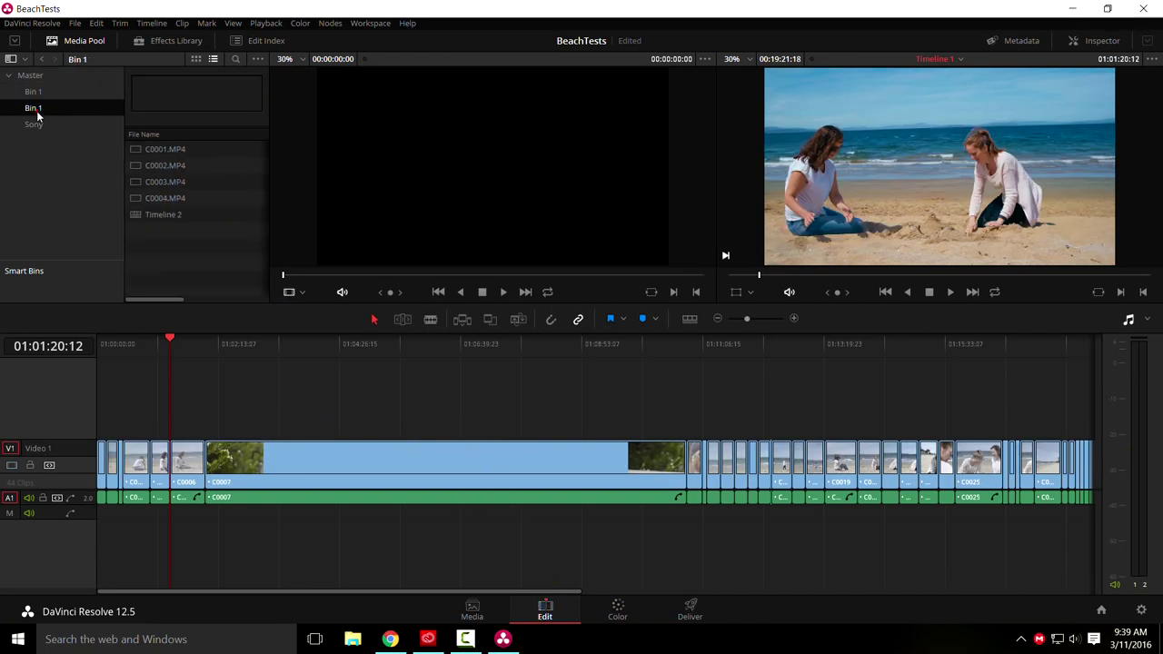
pyautogui.moveTo(264, 168); pyautogui.dragTo(264, 267)
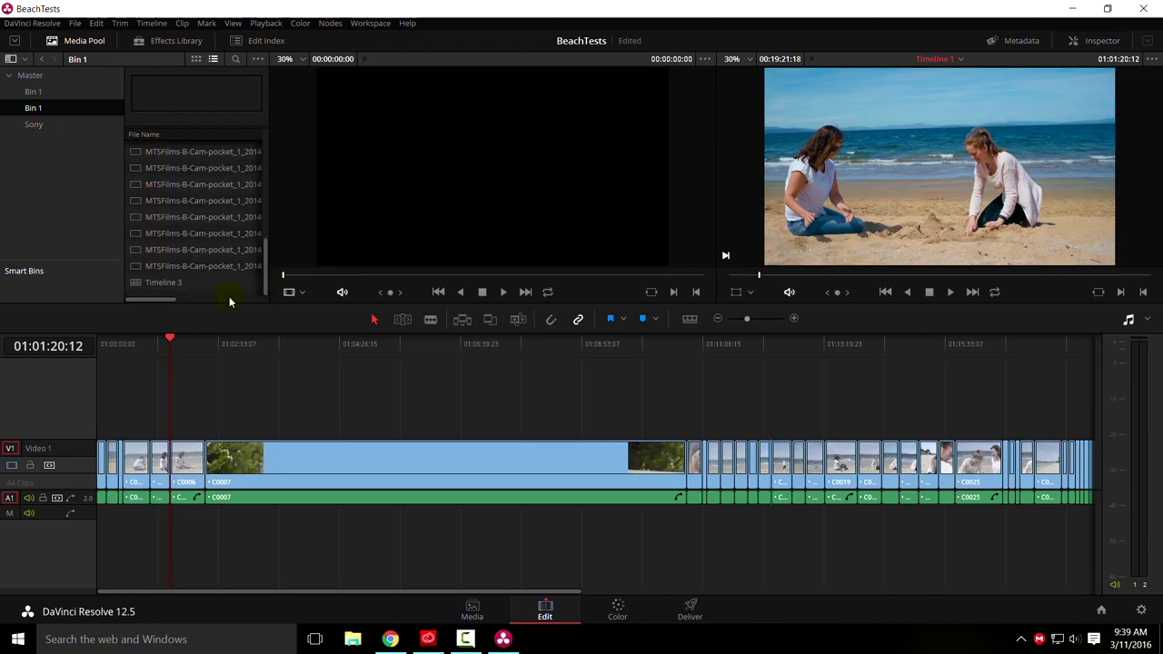
pyautogui.doubleClick(218, 282)
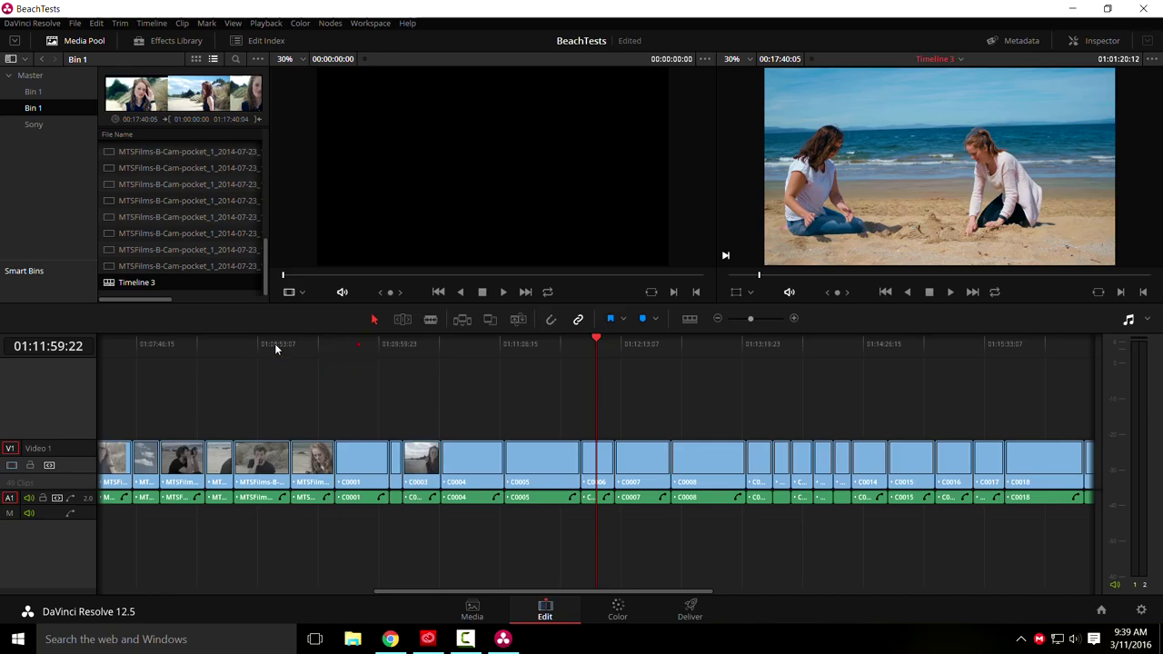
pyautogui.moveTo(274, 343); pyautogui.dragTo(140, 346)
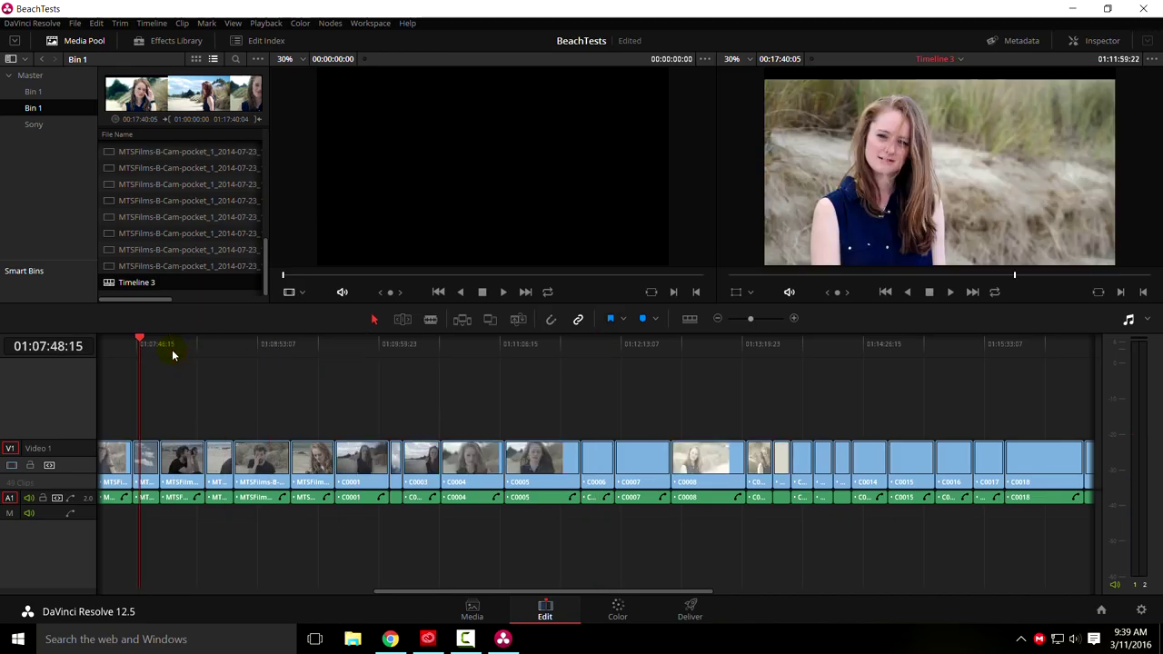
pyautogui.press('Home')
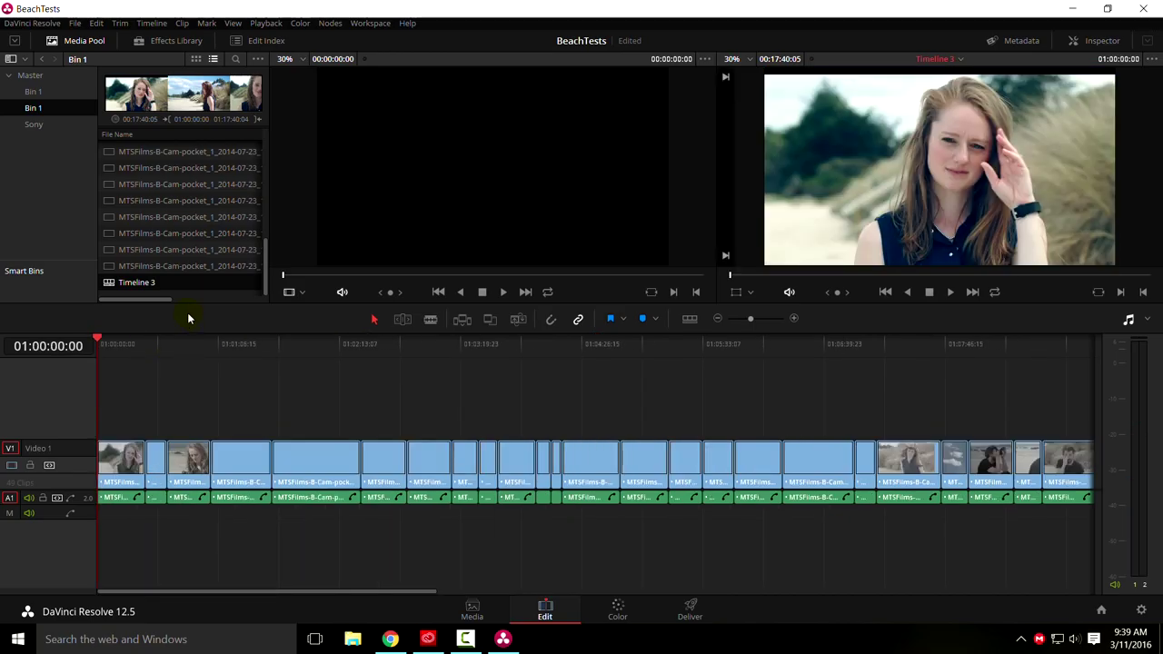
# Open Timeline 2 and preview C0004.MP4 and an MTSFilms clip in the source viewer
pyautogui.click(46, 125)
pyautogui.click(33, 96)
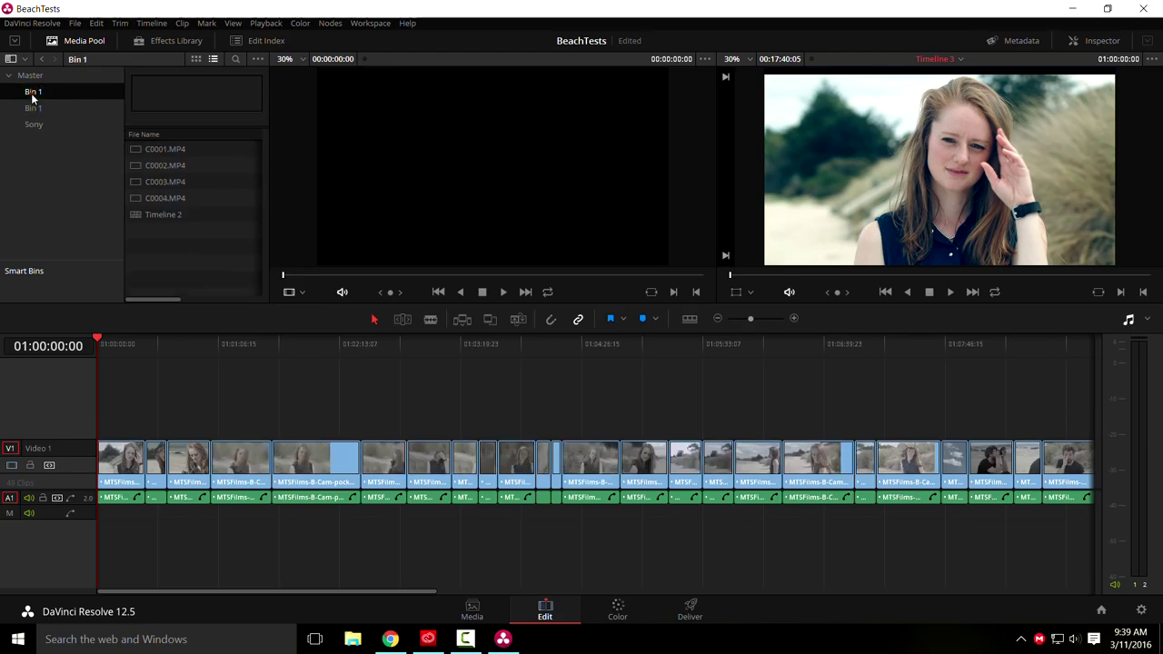
pyautogui.doubleClick(153, 214)
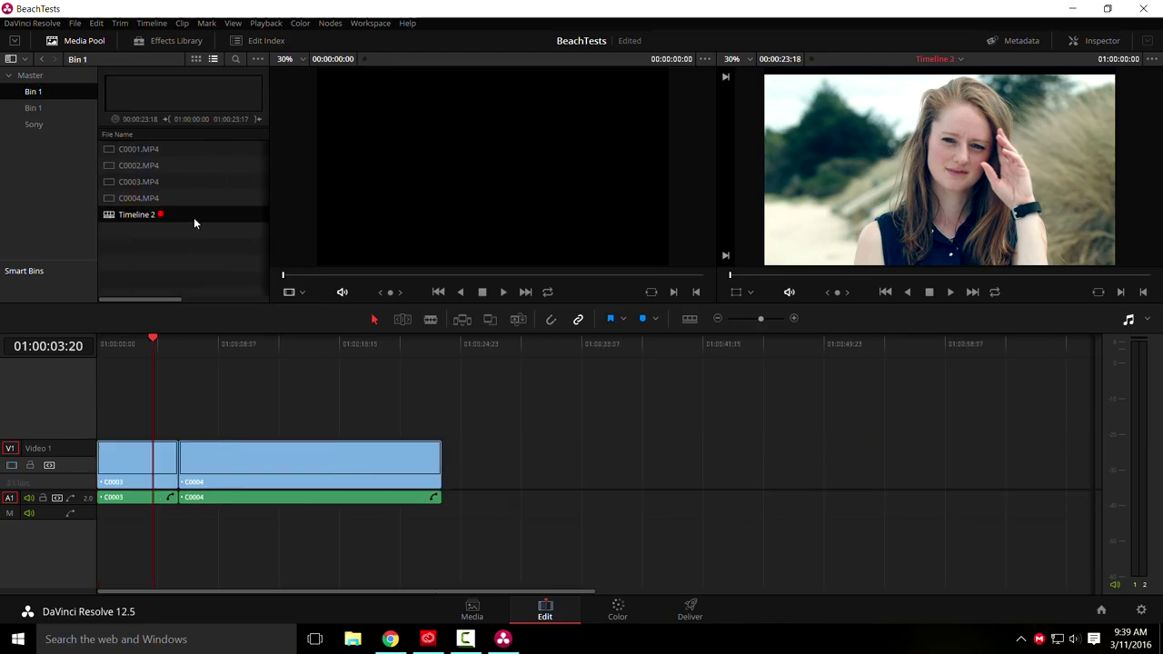
pyautogui.doubleClick(138, 198)
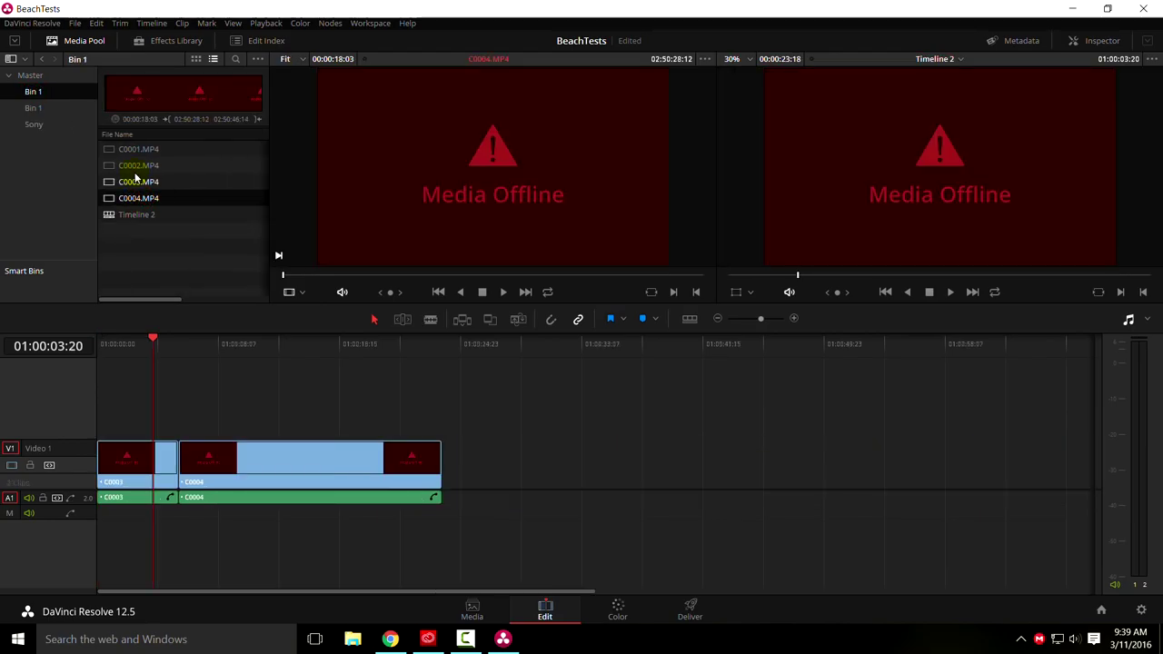
pyautogui.click(33, 107)
pyautogui.doubleClick(165, 173)
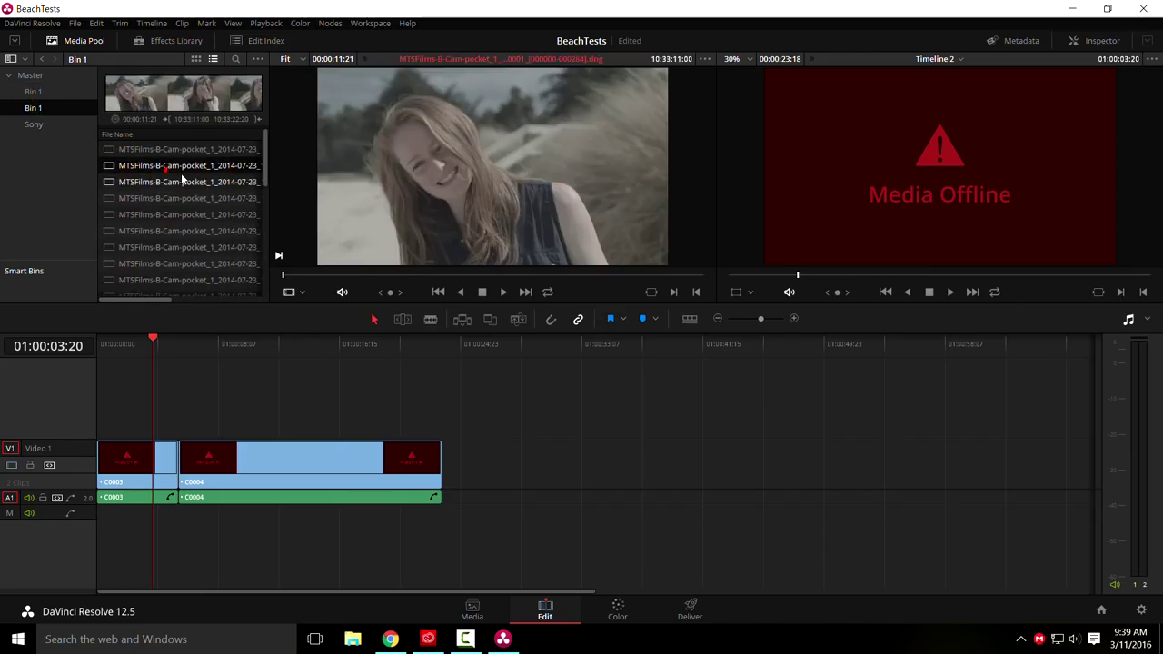
pyautogui.click(32, 90)
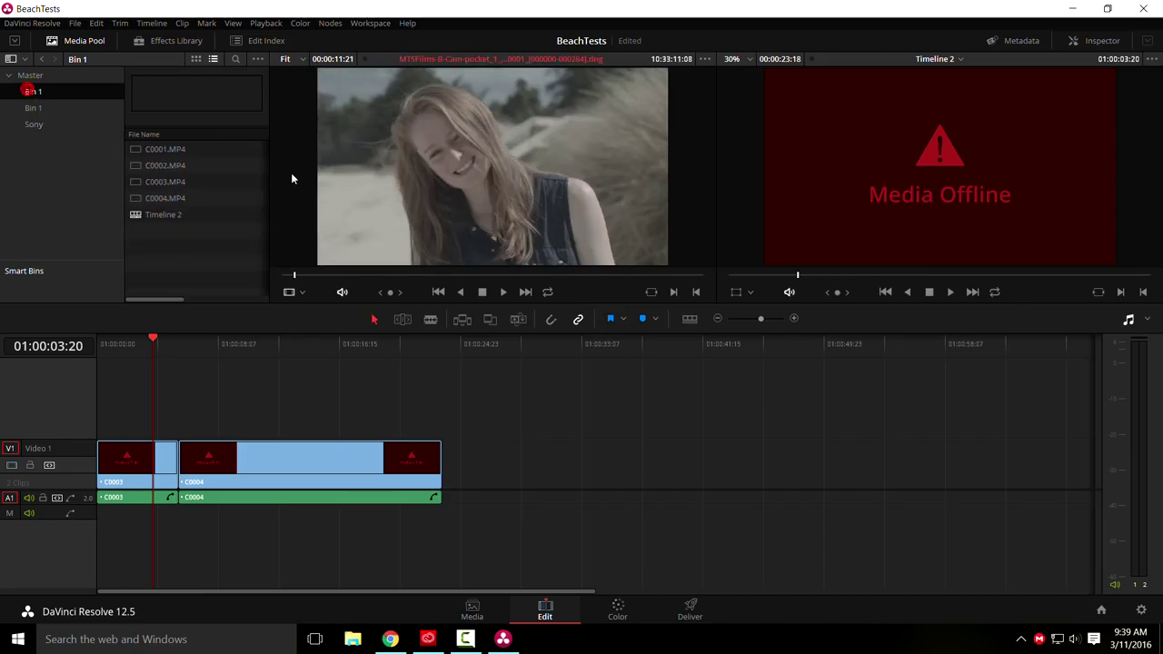
pyautogui.doubleClick(170, 200)
# Preview Sony bin clips C0023.MP4 and C0021.MP4, then show the Master bin
pyautogui.click(35, 125)
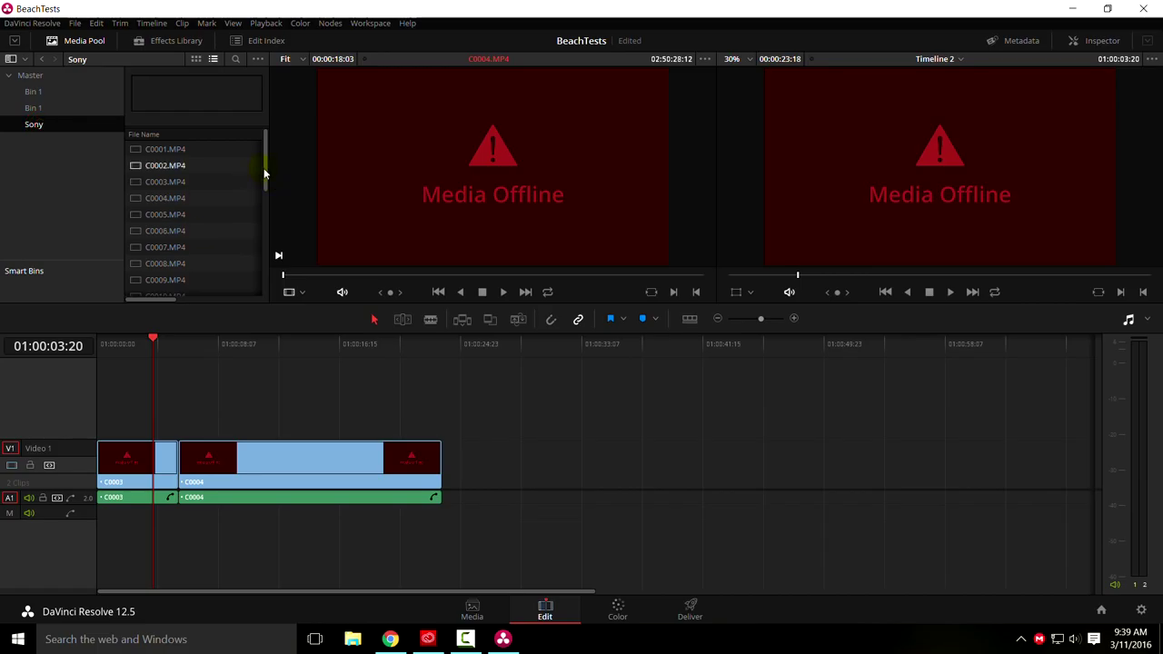
pyautogui.moveTo(266, 168); pyautogui.dragTo(266, 318)
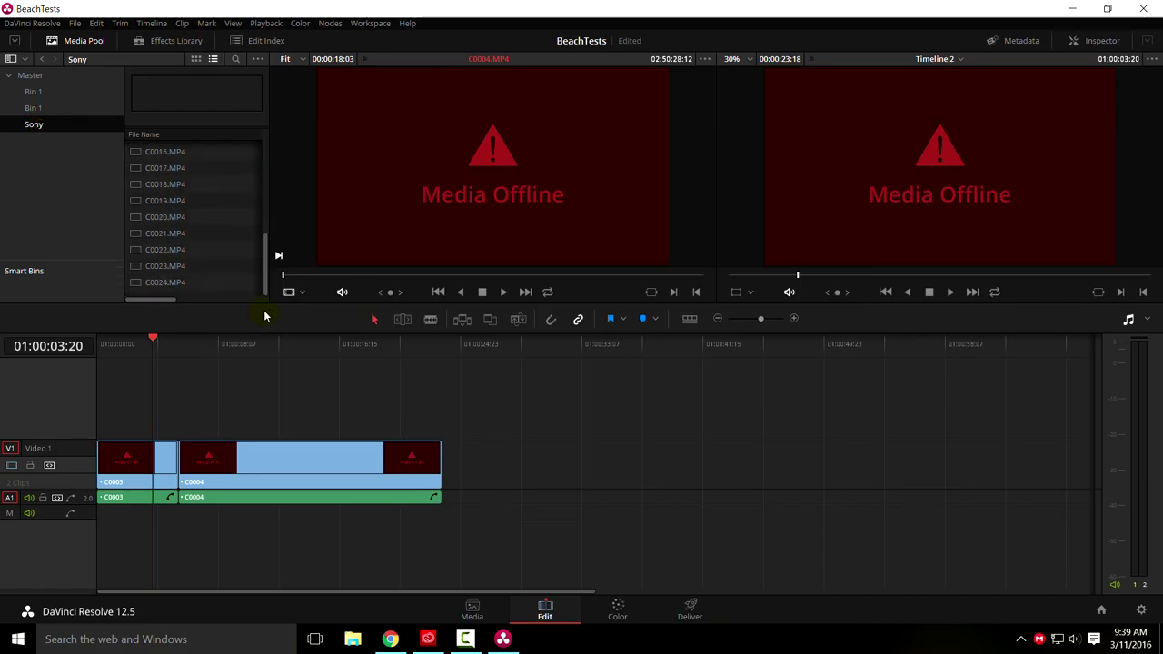
pyautogui.doubleClick(165, 267)
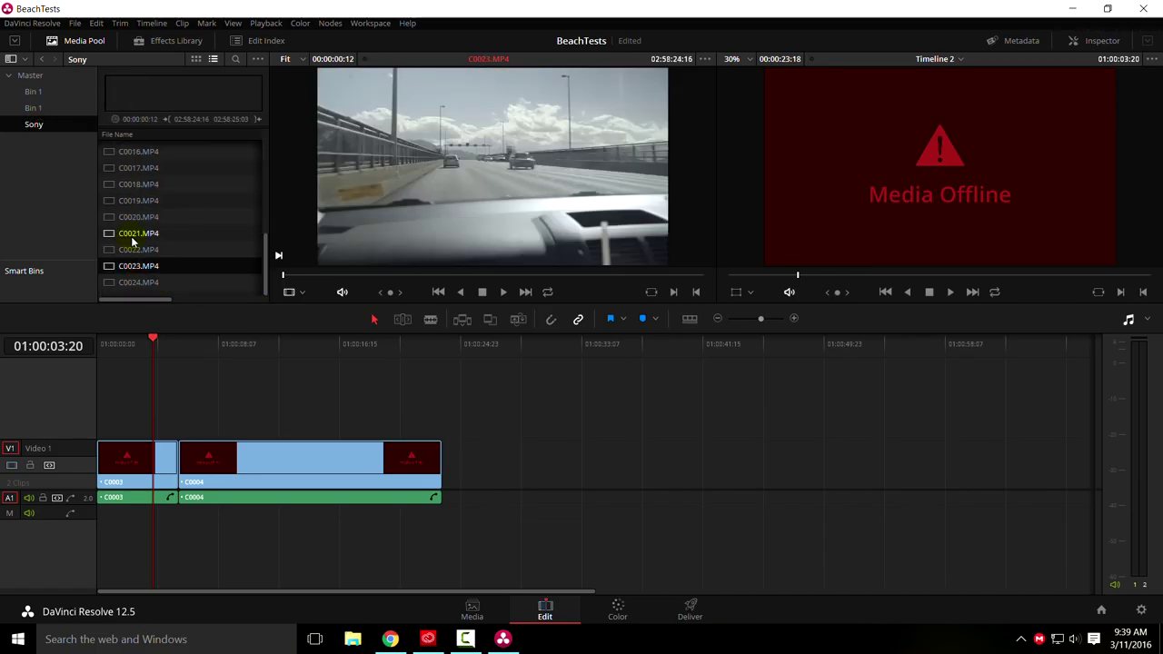
pyautogui.doubleClick(132, 237)
pyautogui.click(27, 91)
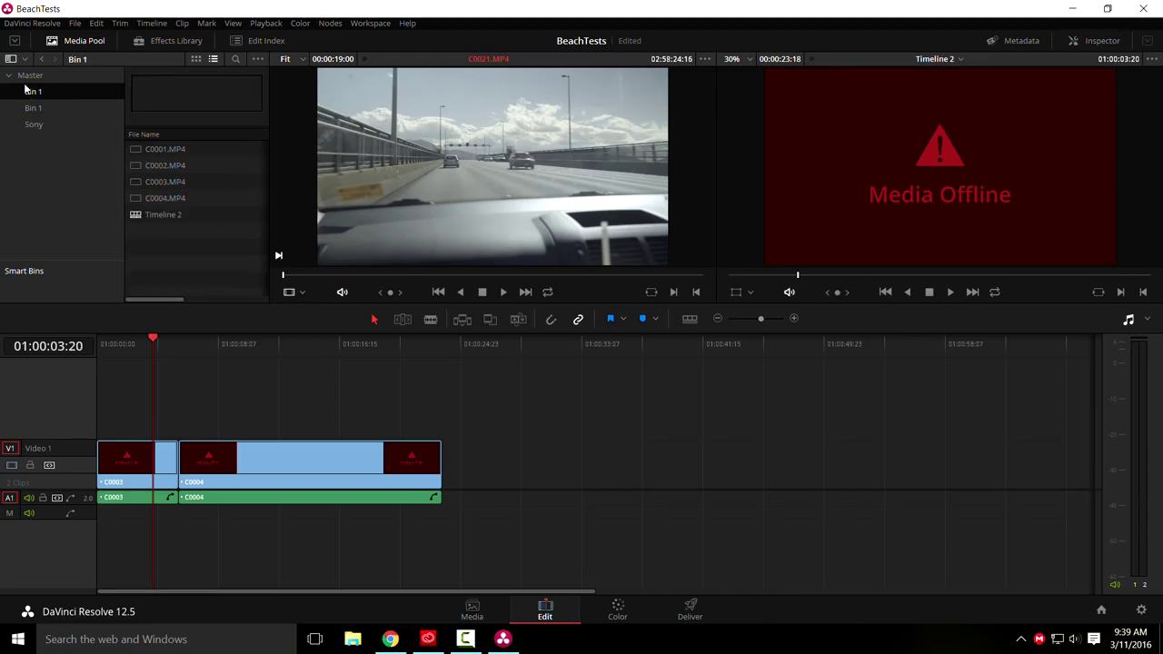
pyautogui.click(29, 75)
# Open the 8bit10bit project from the Project Manager, saving BeachTests first
pyautogui.click(1101, 610)
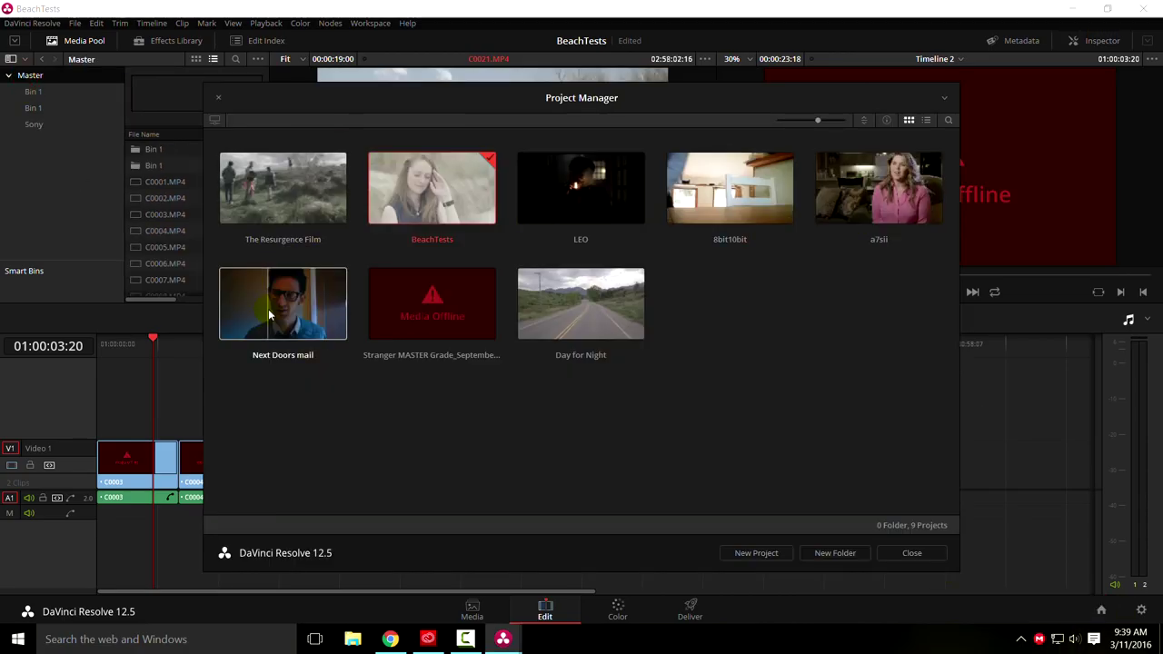
pyautogui.doubleClick(750, 205)
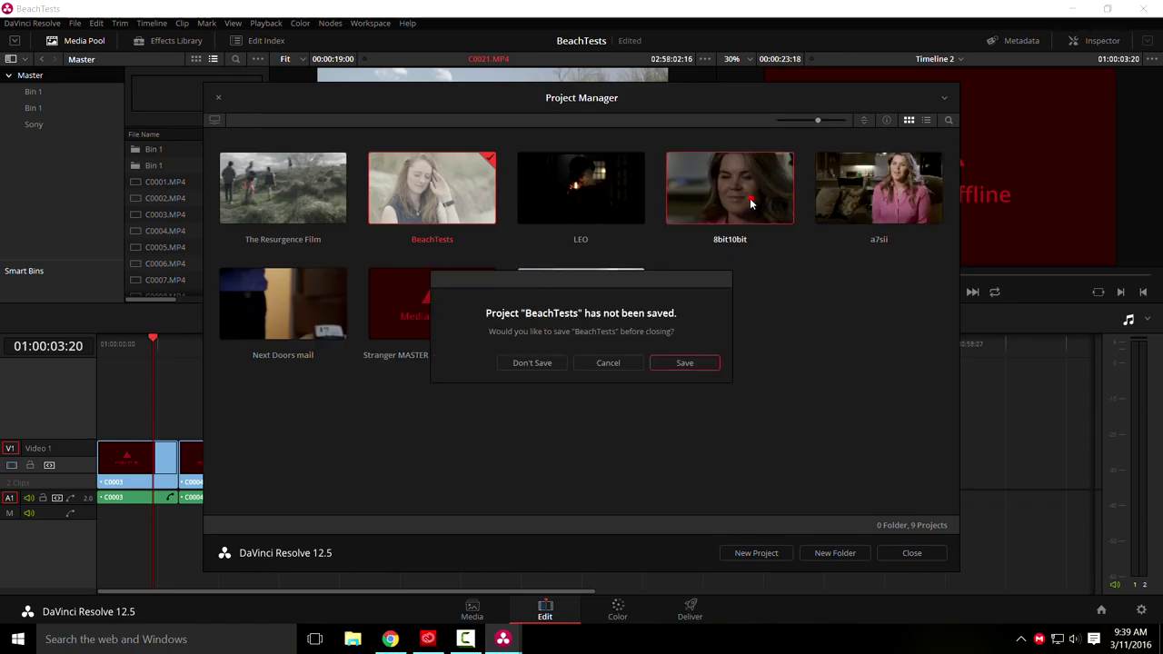
pyautogui.click(683, 361)
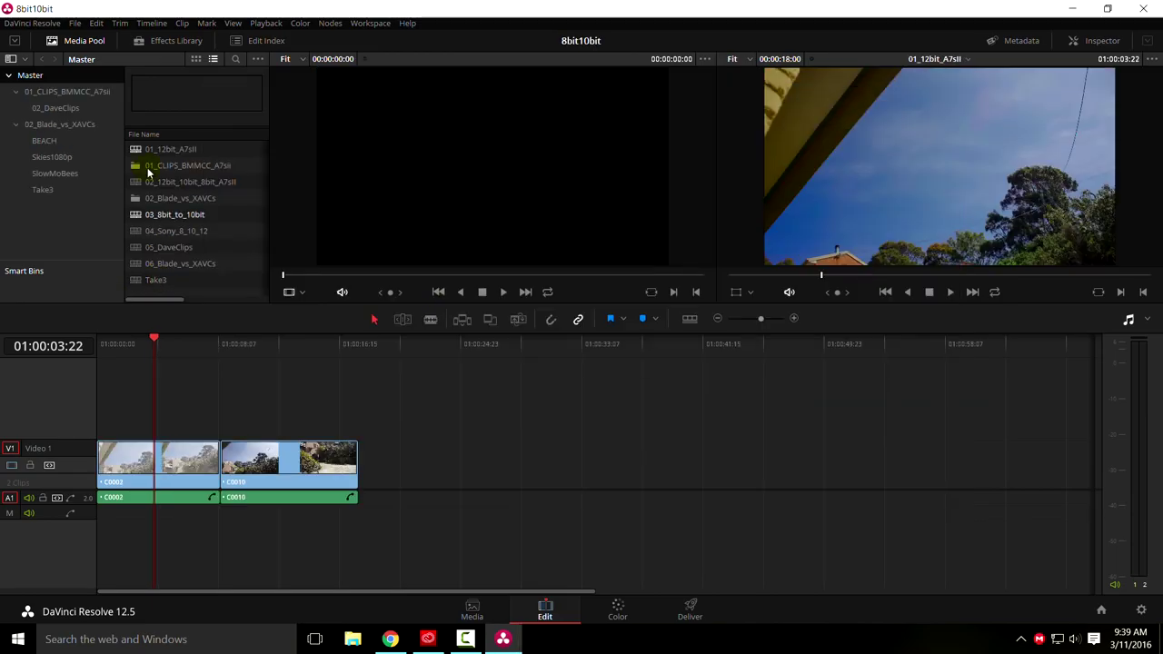
# Show clip C0002's metadata (1920 x 1080, H.264, 8-bit) and scrub through the clip
pyautogui.click(166, 459)
pyautogui.click(995, 40)
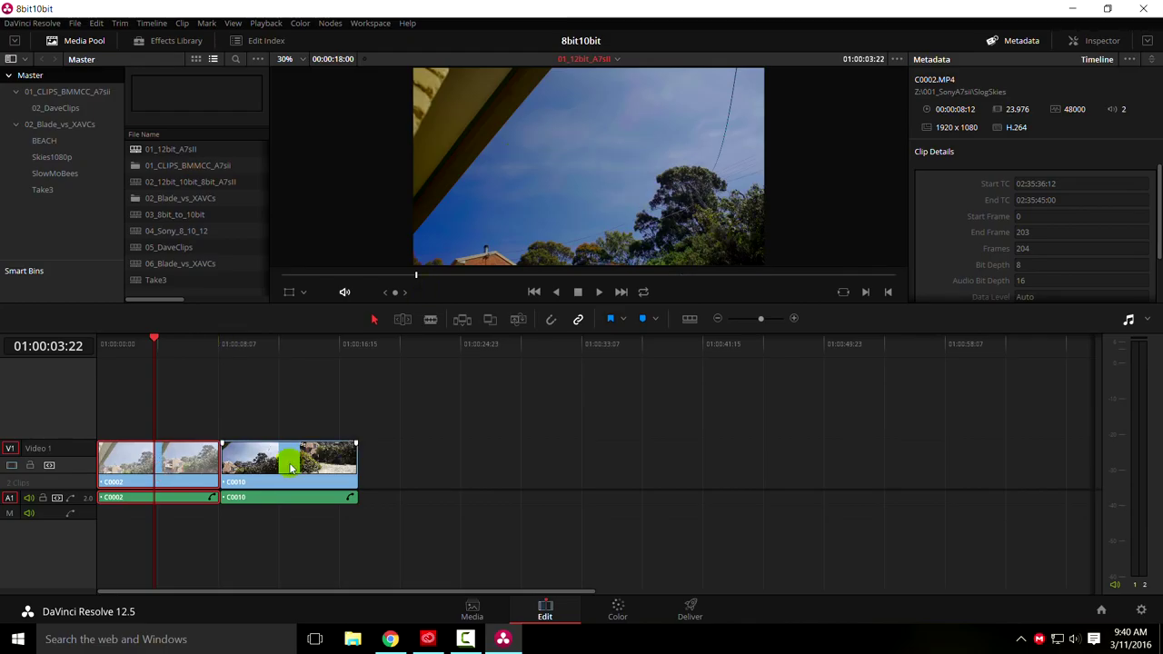
pyautogui.click(161, 351)
pyautogui.moveTo(162, 351)
pyautogui.mouseDown()
pyautogui.moveTo(188, 353)
pyautogui.moveTo(132, 352)
pyautogui.moveTo(171, 358)
pyautogui.mouseUp()
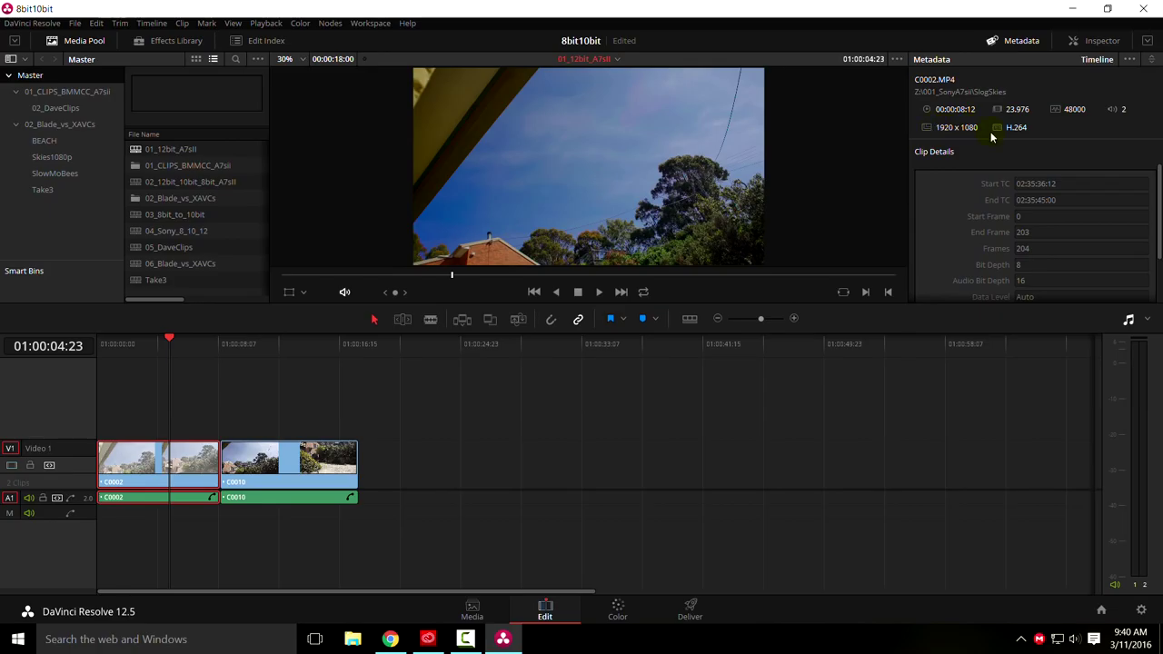
# Check the Image Scaling project settings and close them without changes
pyautogui.click(1141, 609)
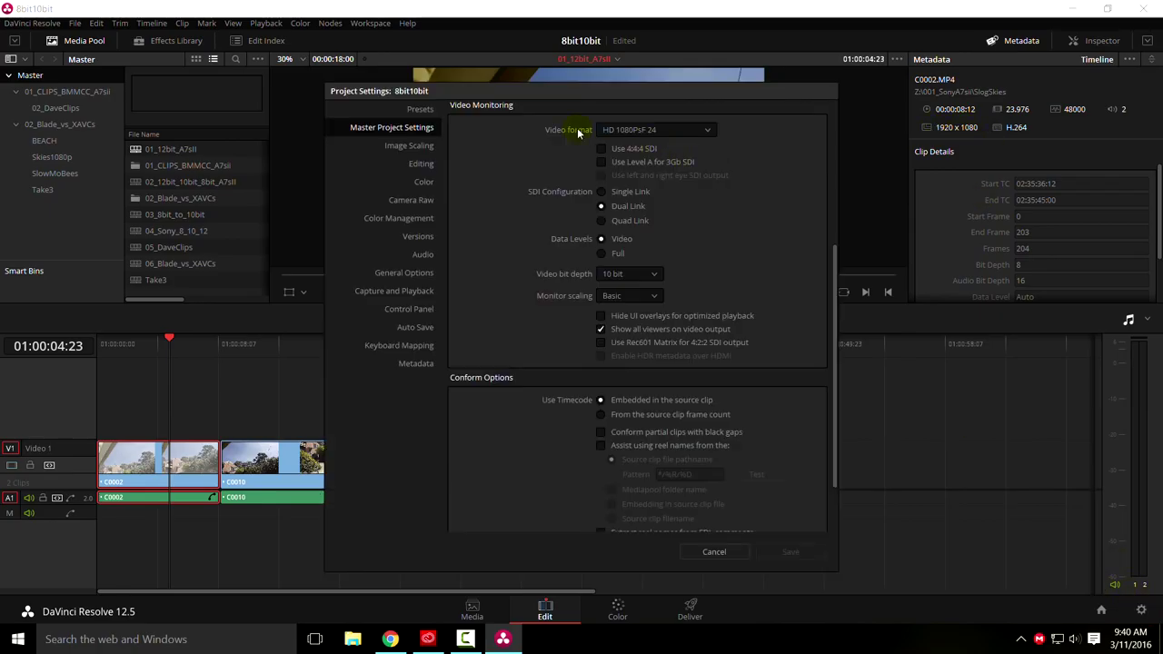
pyautogui.click(411, 148)
pyautogui.moveTo(830, 354); pyautogui.dragTo(830, 207)
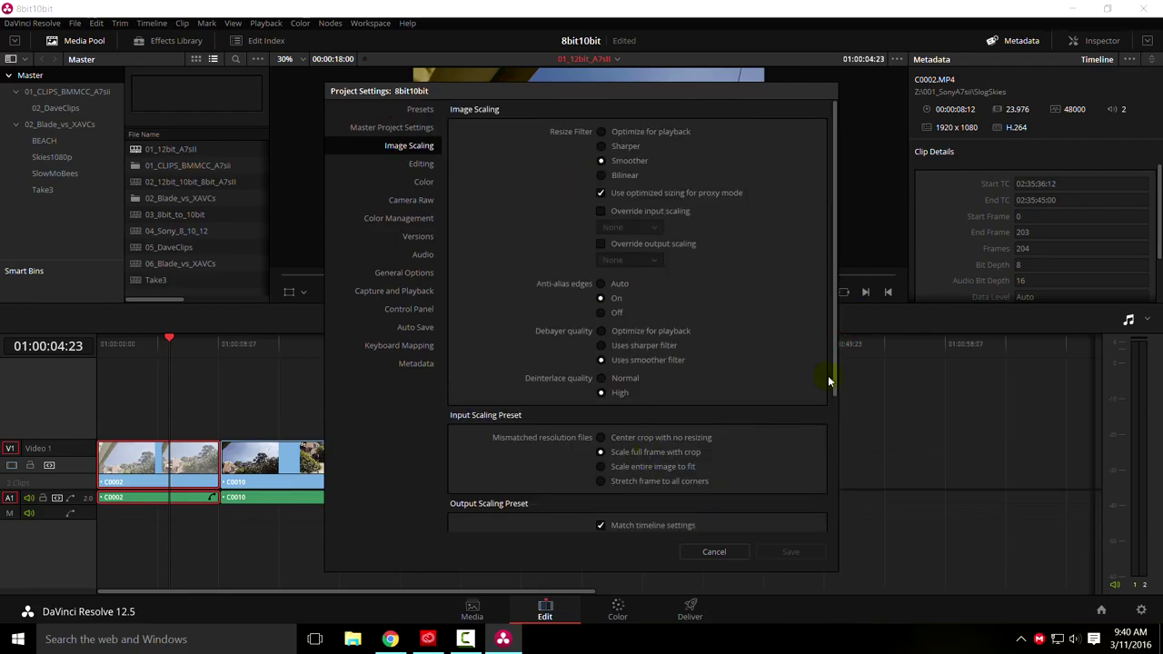
pyautogui.click(714, 551)
# Split clip C0002 at 01:00:03:21 and move the timeline to the Color page
pyautogui.click(189, 347)
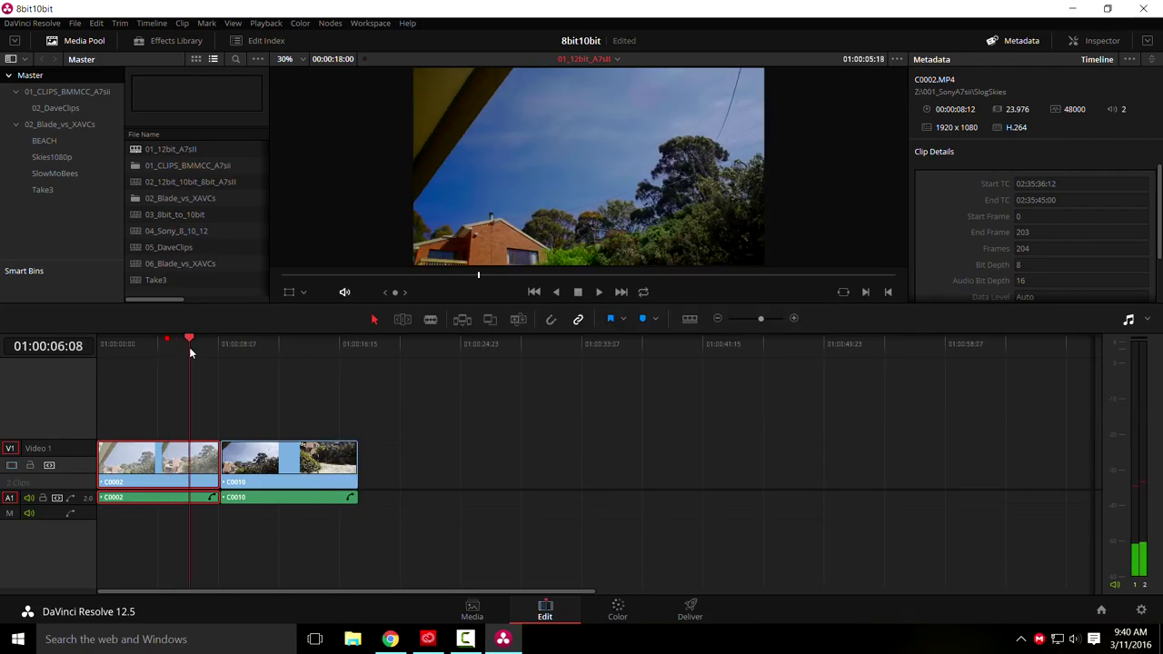
pyautogui.moveTo(189, 347); pyautogui.dragTo(155, 350)
pyautogui.hotkey('ctrl', 'b')
pyautogui.click(162, 455)
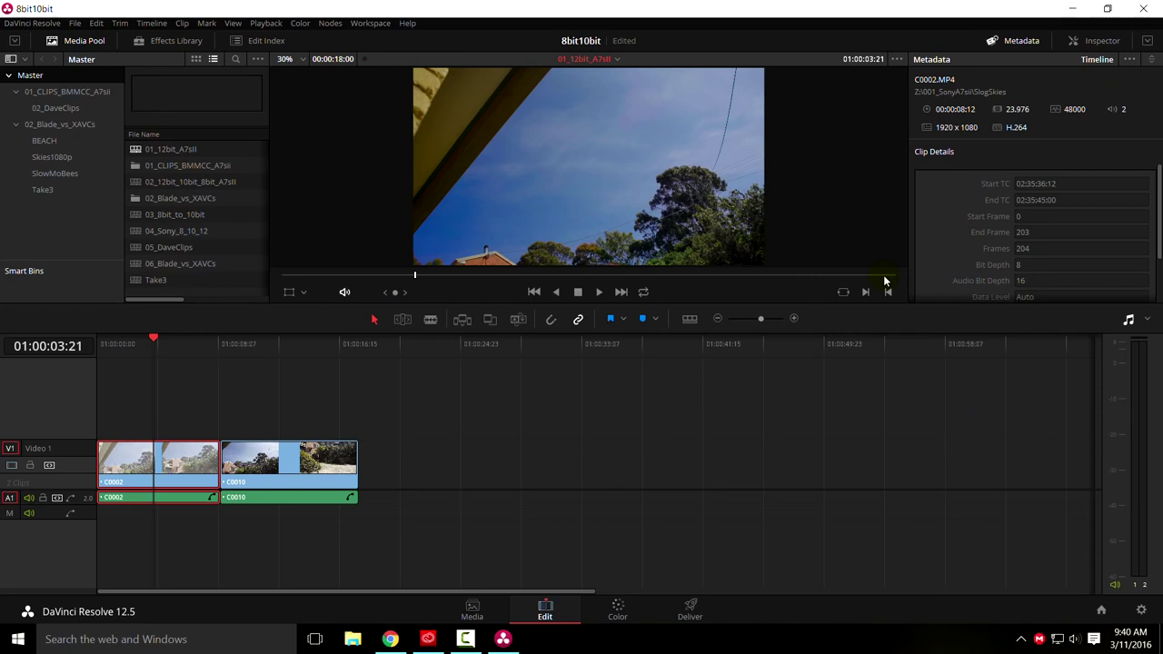
pyautogui.click(616, 610)
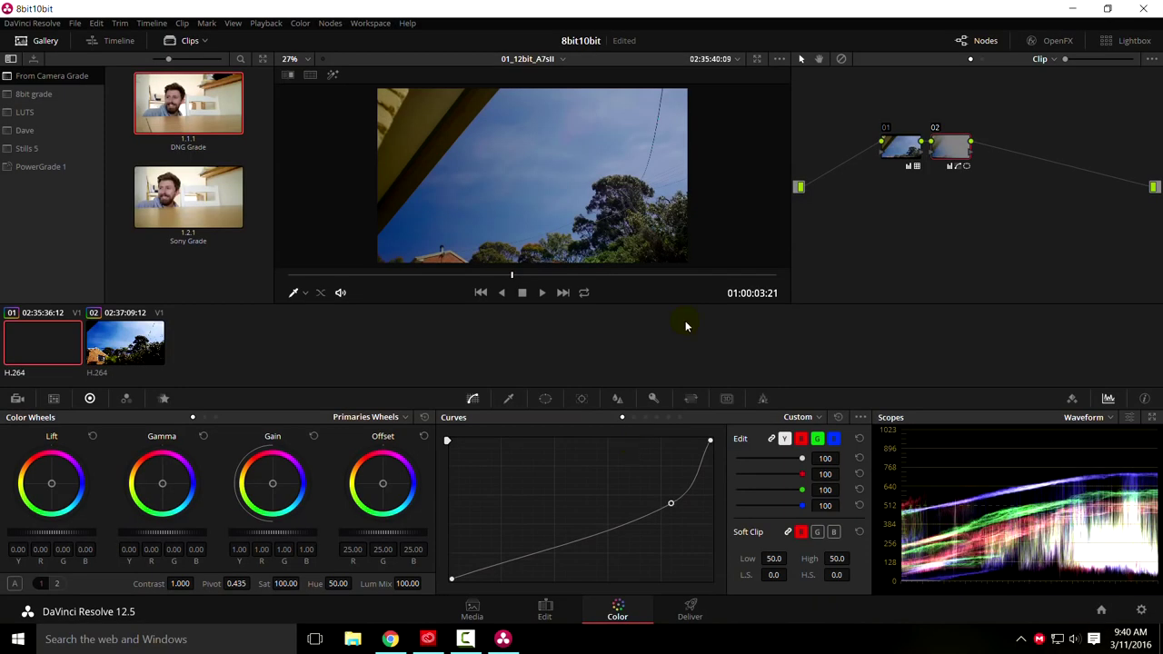
# Try a curve adjustment, then delete node 02 from the node graph
pyautogui.moveTo(671, 503)
pyautogui.mouseDown()
pyautogui.moveTo(679, 545)
pyautogui.moveTo(669, 483)
pyautogui.mouseUp()
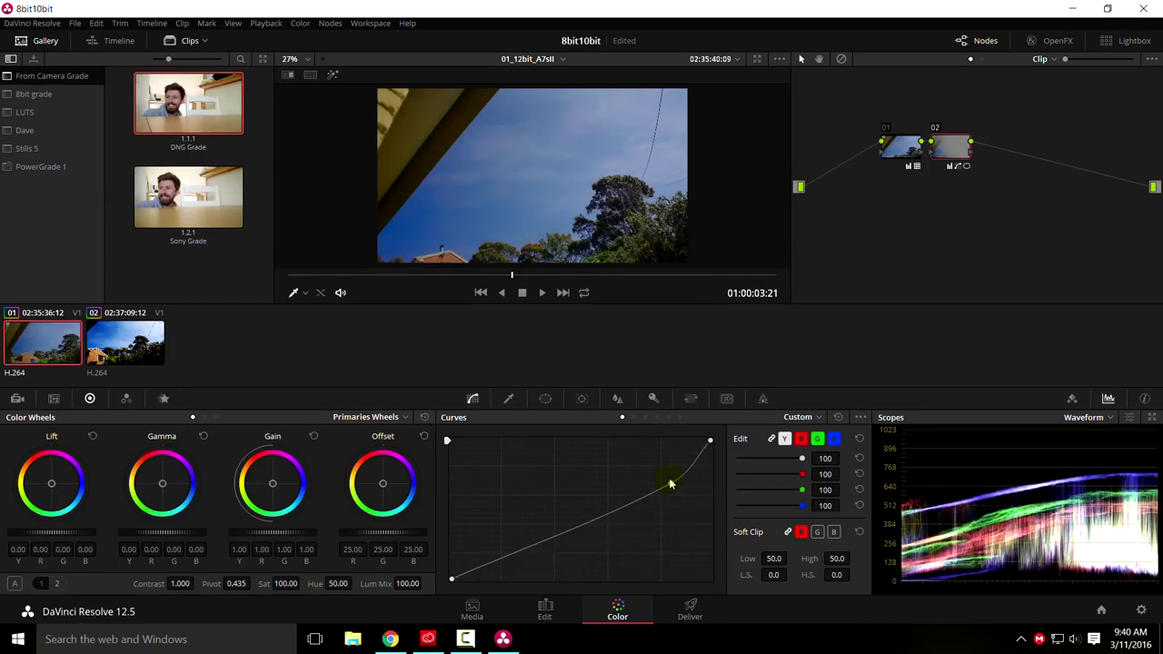
pyautogui.click(945, 143)
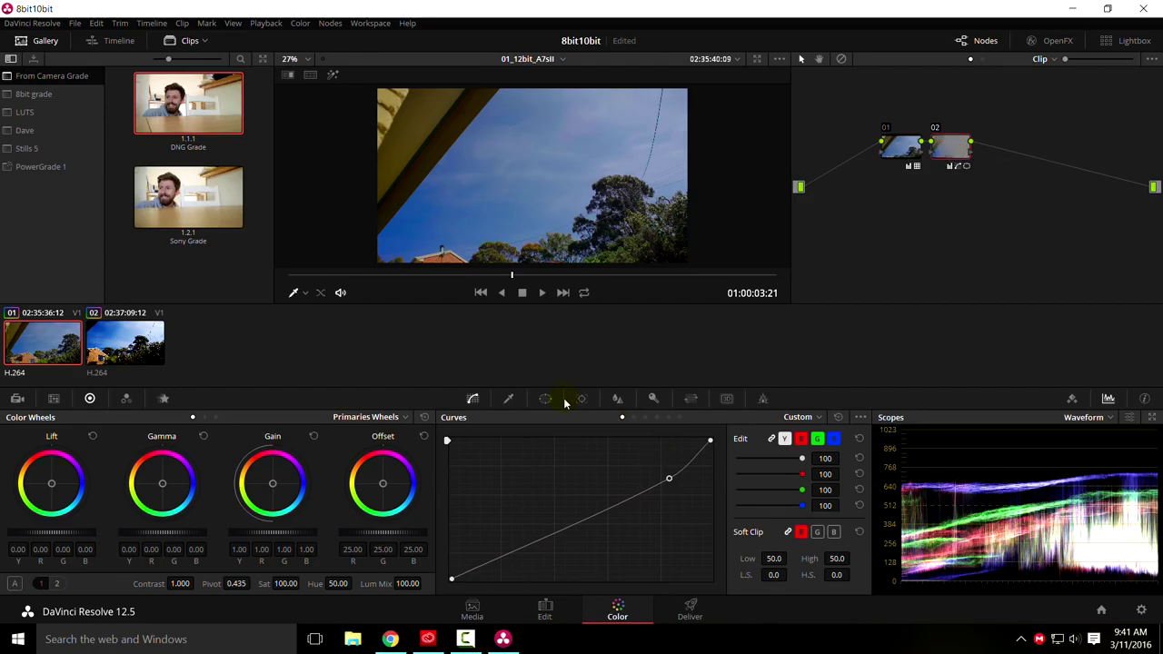
pyautogui.moveTo(950, 145); pyautogui.dragTo(977, 145)
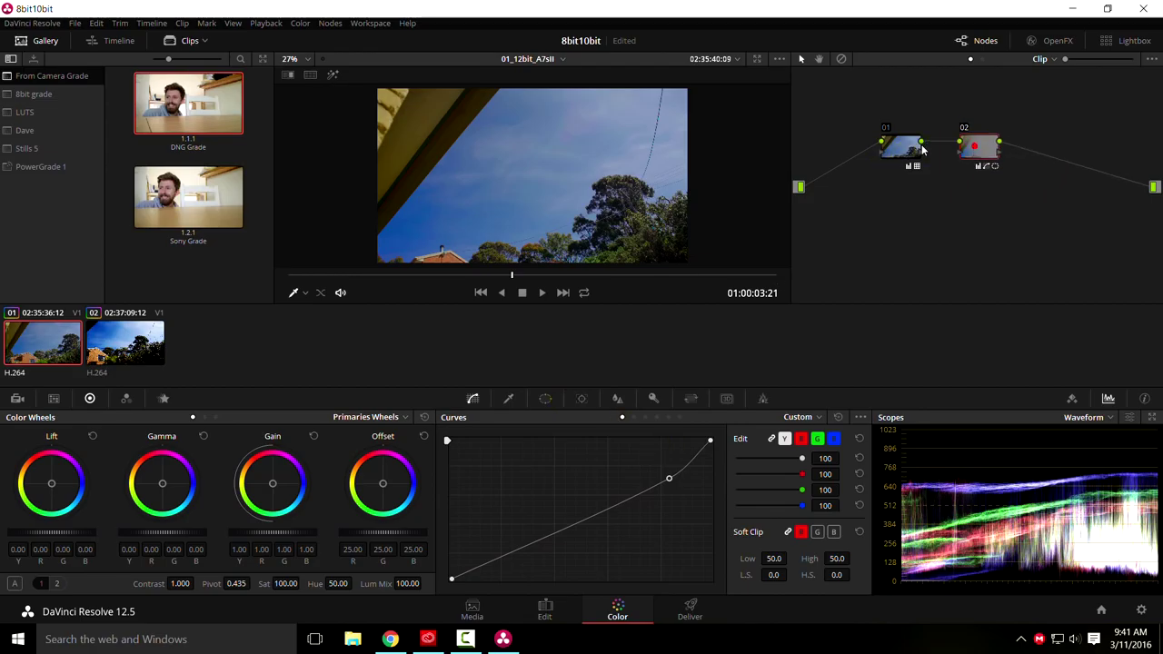
pyautogui.click(979, 146)
pyautogui.press('Delete')
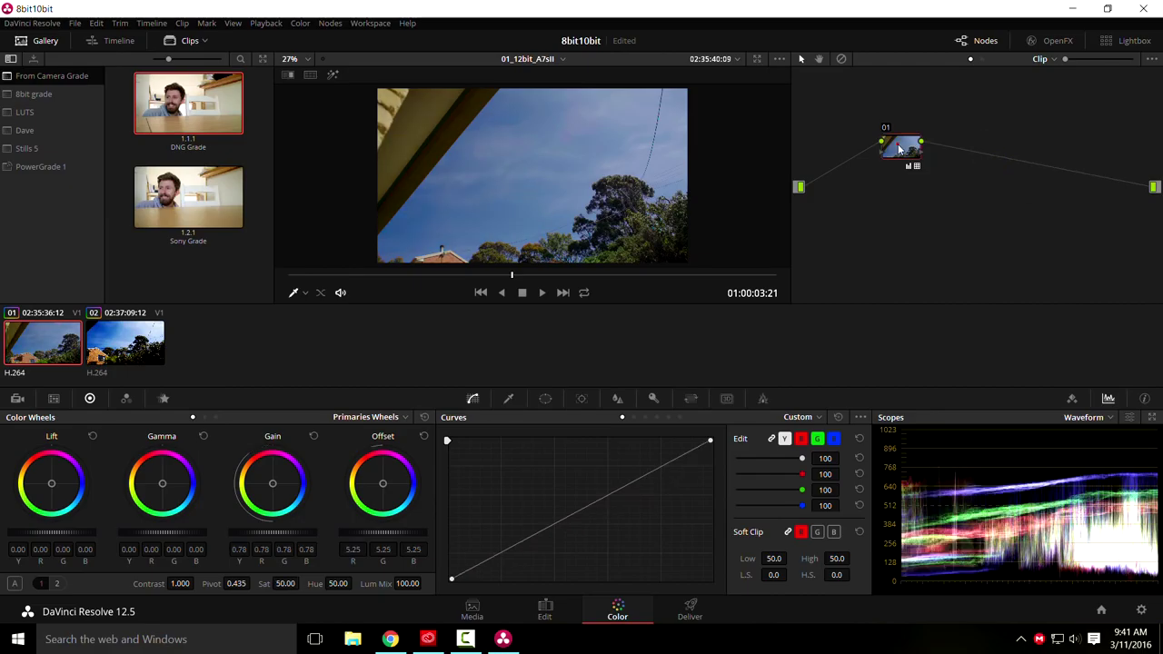
# Add a new serial node and bend node 01's curve into a contrast S-curve
pyautogui.hotkey('alt', 's')
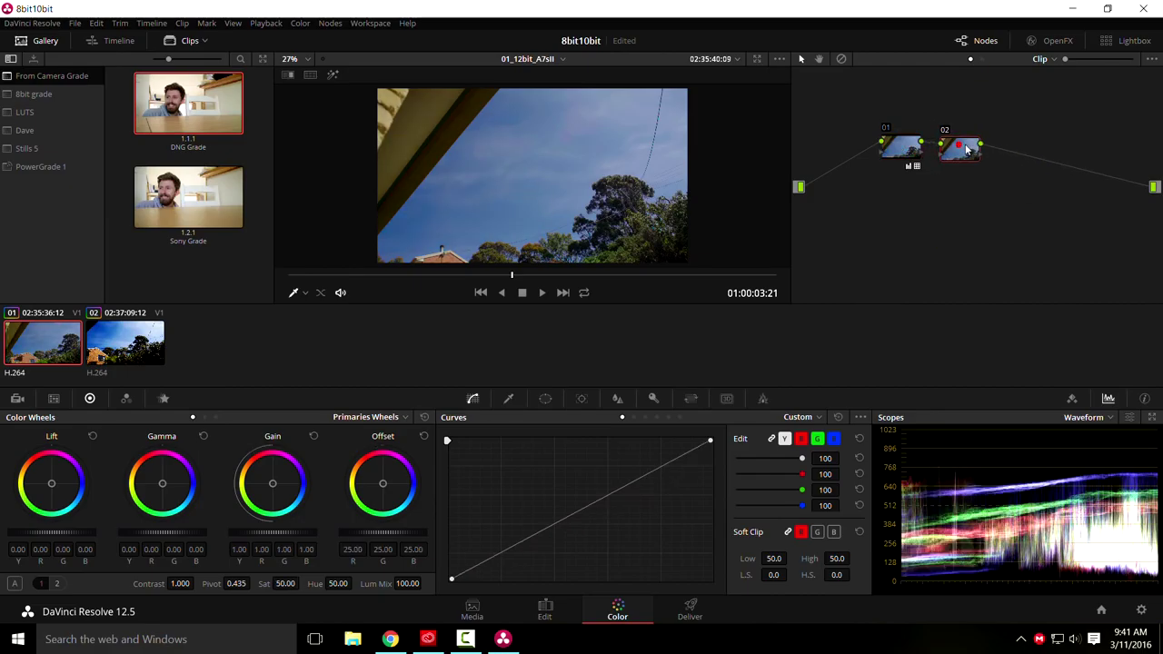
pyautogui.click(894, 150)
pyautogui.moveTo(636, 479); pyautogui.dragTo(621, 475)
pyautogui.moveTo(516, 540); pyautogui.dragTo(500, 565)
pyautogui.moveTo(621, 479); pyautogui.dragTo(623, 459)
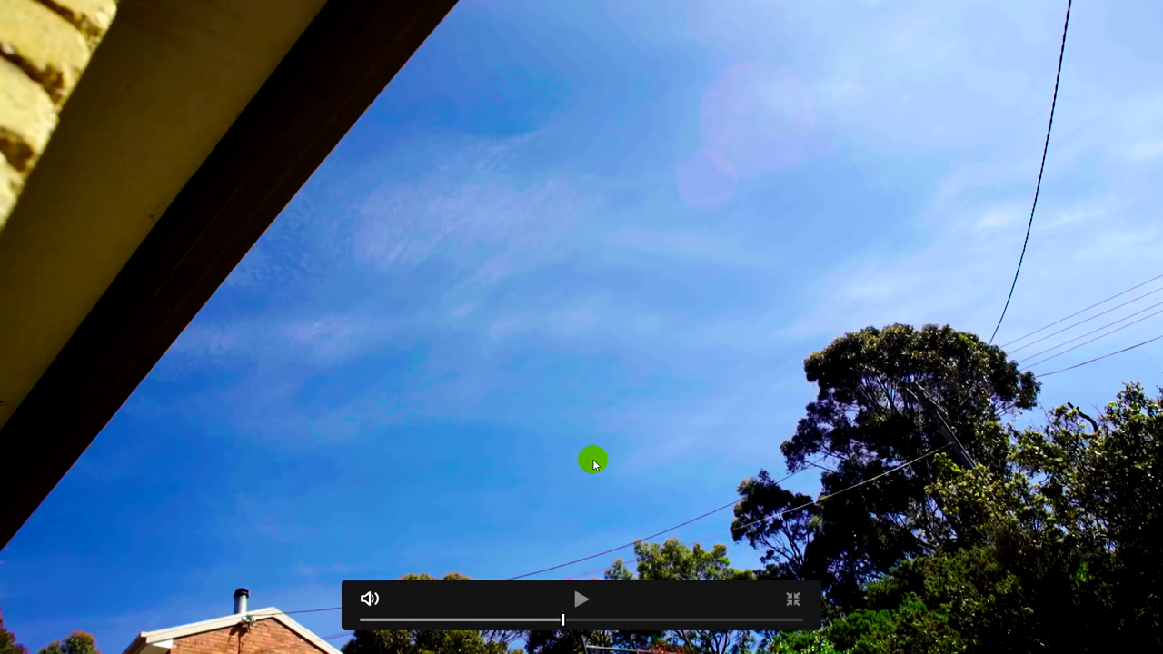
# Compare clip 01 graded versus bypassed, ease its shadow curve point, then select clip 02
pyautogui.hotkey('shift', 'd')
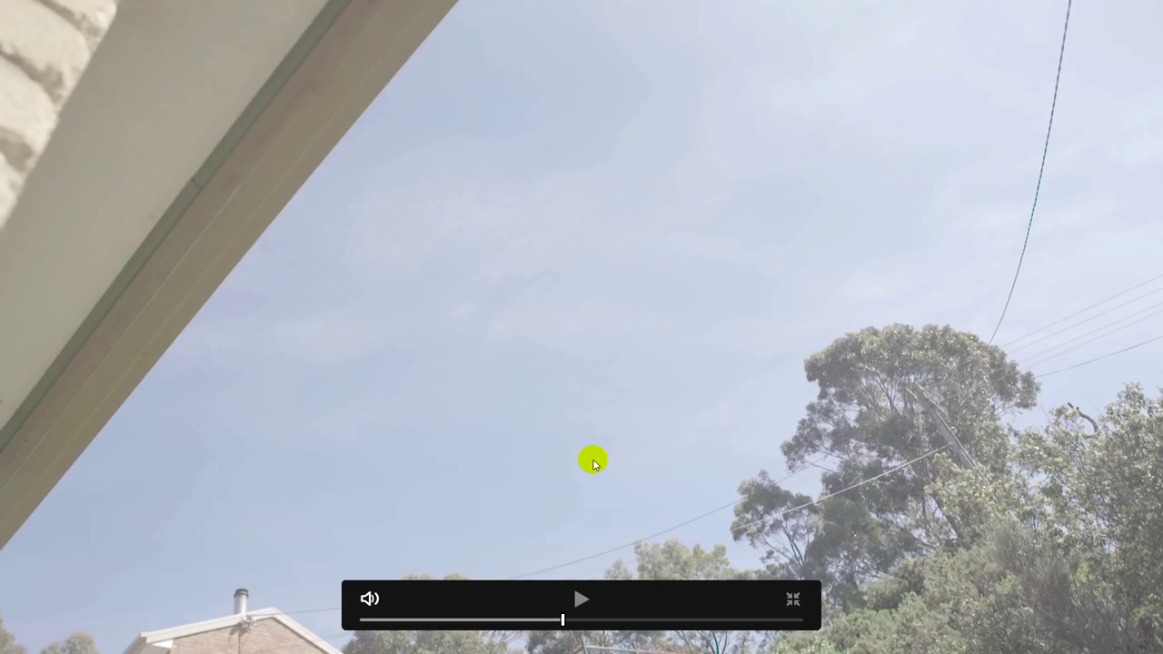
pyautogui.press('Escape')
pyautogui.hotkey('shift', 'd')
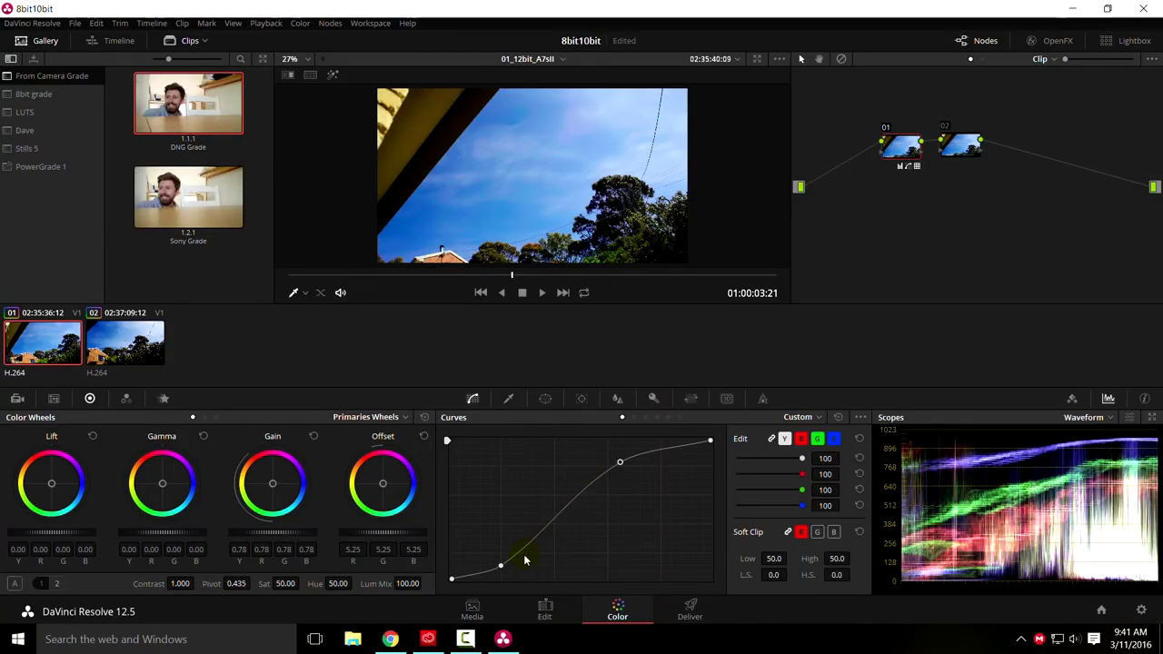
pyautogui.moveTo(500, 571)
pyautogui.mouseDown()
pyautogui.moveTo(493, 553)
pyautogui.moveTo(500, 561)
pyautogui.mouseUp()
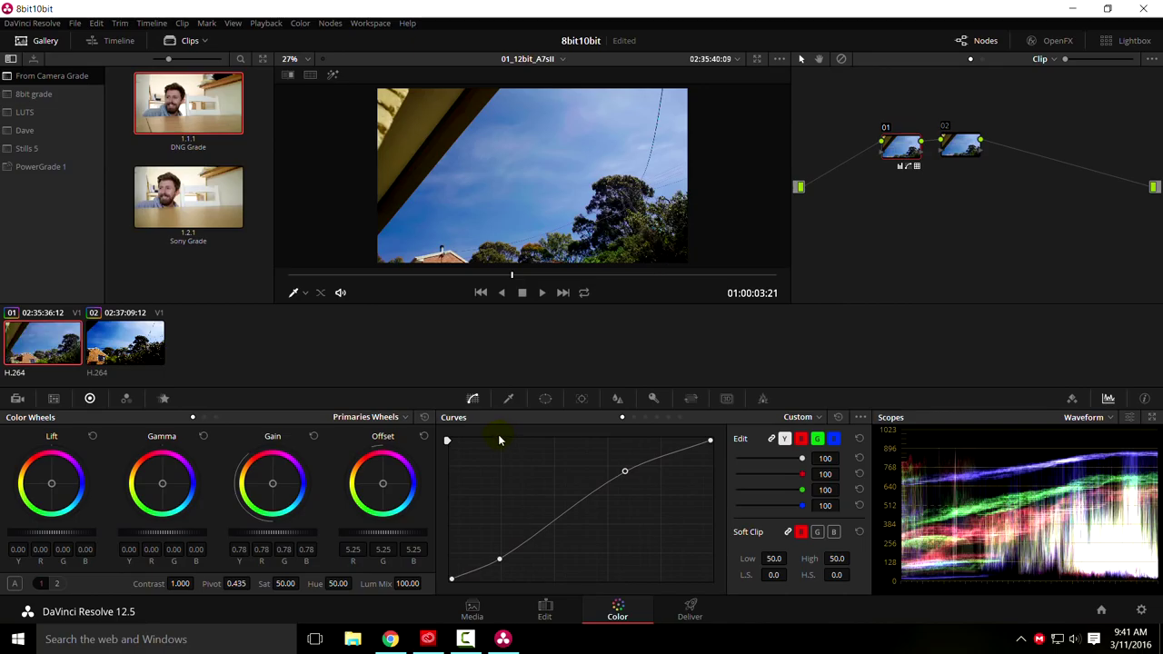
pyautogui.click(953, 152)
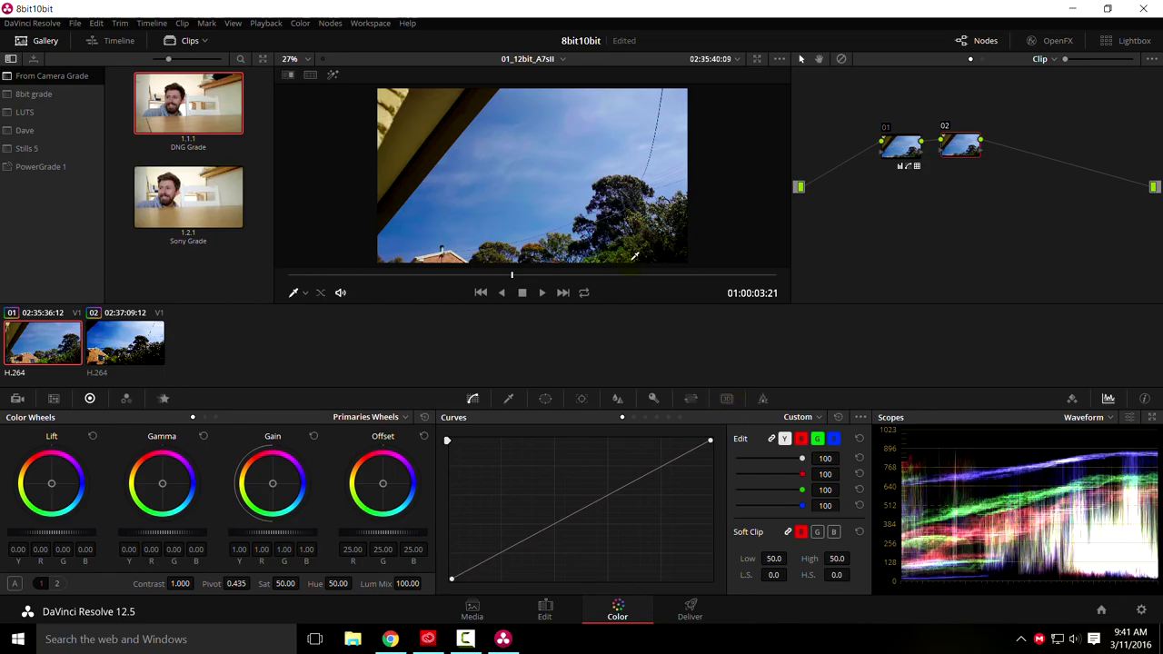
pyautogui.click(135, 343)
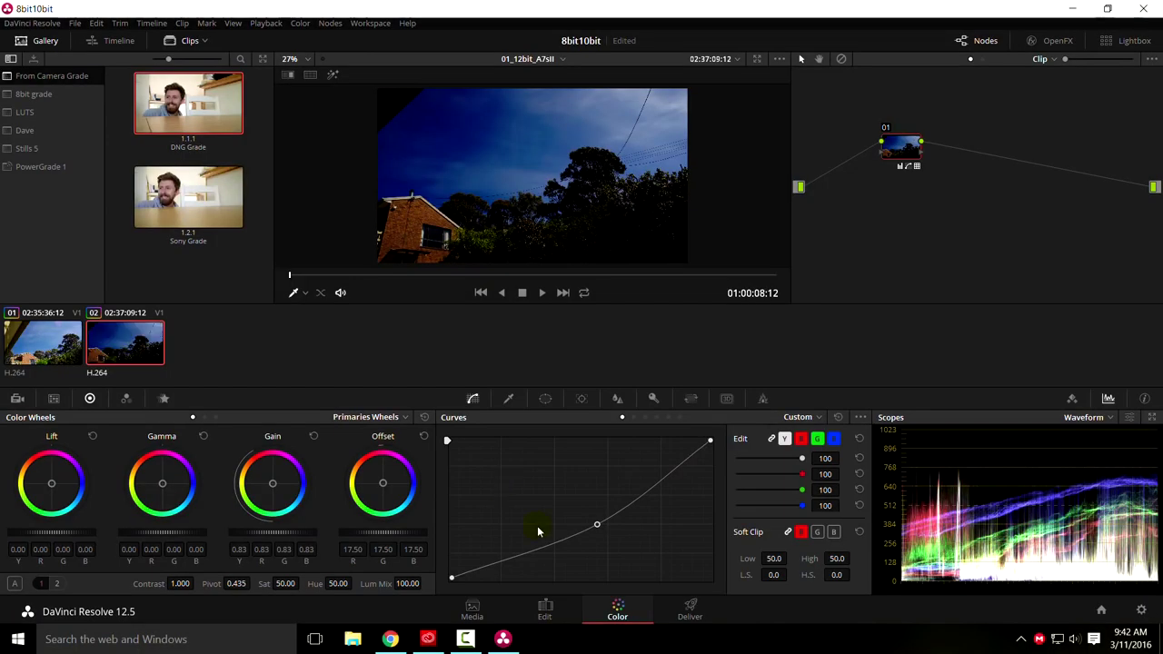
# Raise the midpoint of clip 02's curve to brighten its midtones, then go back to clip 01
pyautogui.moveTo(599, 529); pyautogui.dragTo(579, 495)
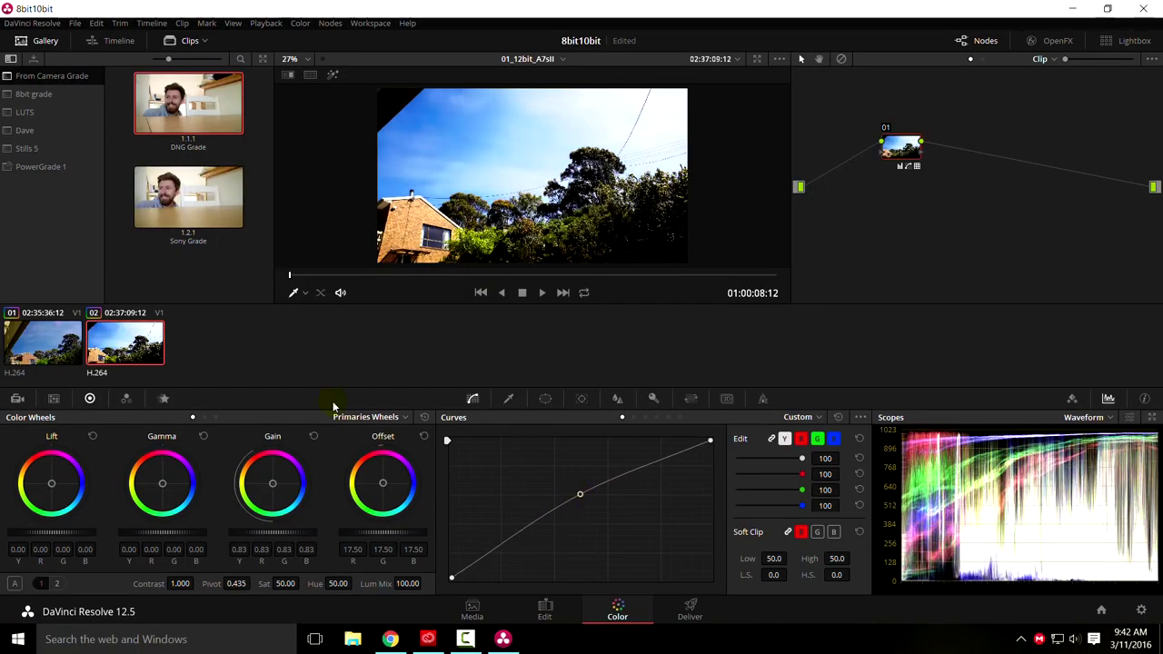
pyautogui.click(18, 359)
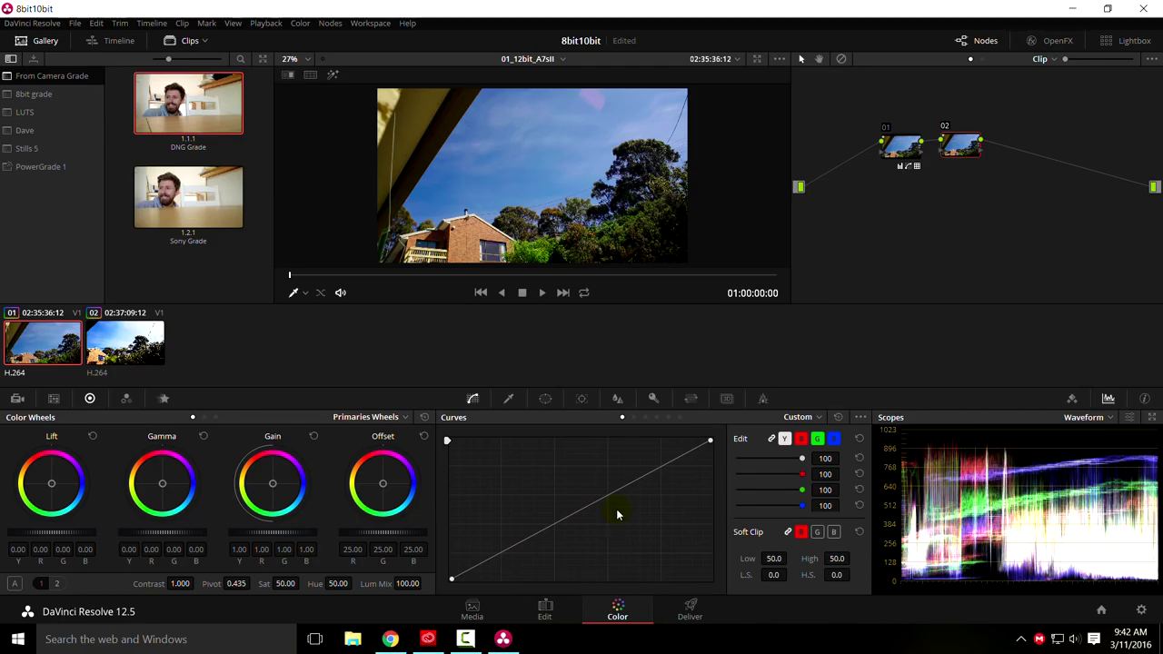
# Switch from 8bit10bit to the BeachTests project, handling the unsaved-changes prompt, and go to the Edit page
pyautogui.click(1101, 609)
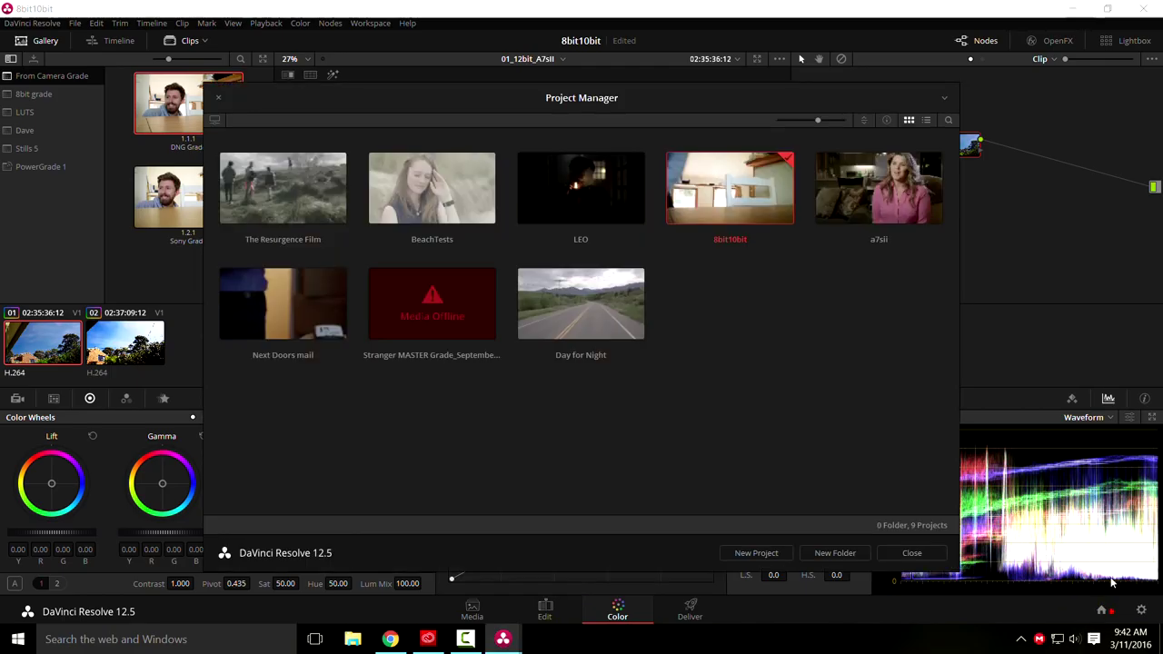
pyautogui.doubleClick(460, 192)
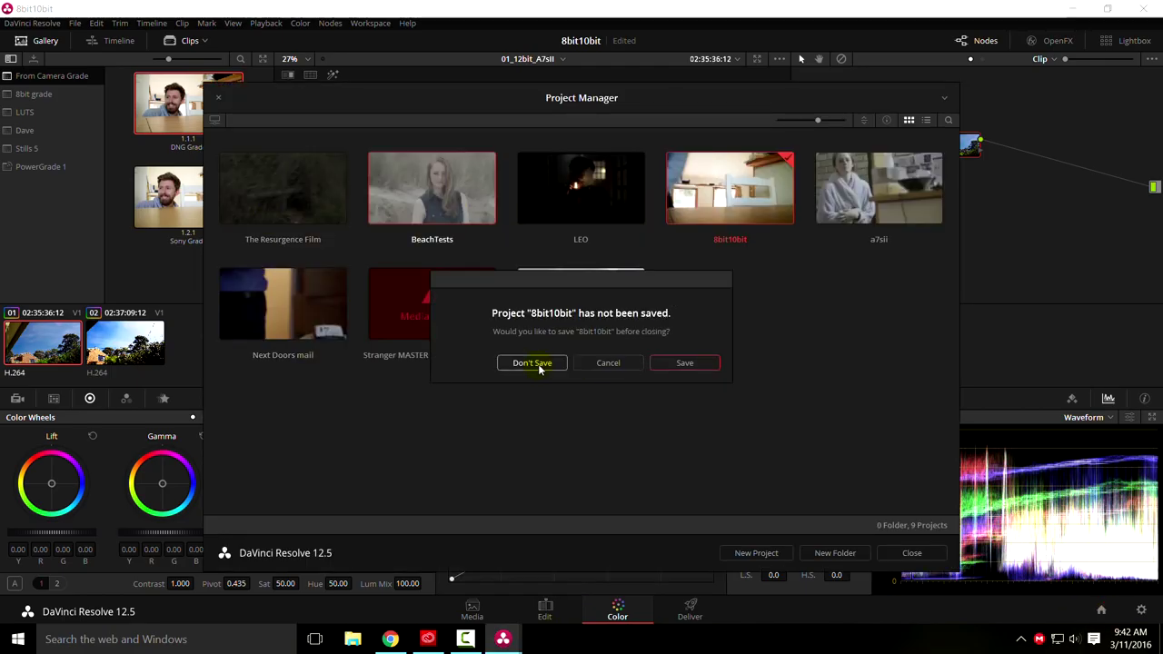
pyautogui.click(688, 365)
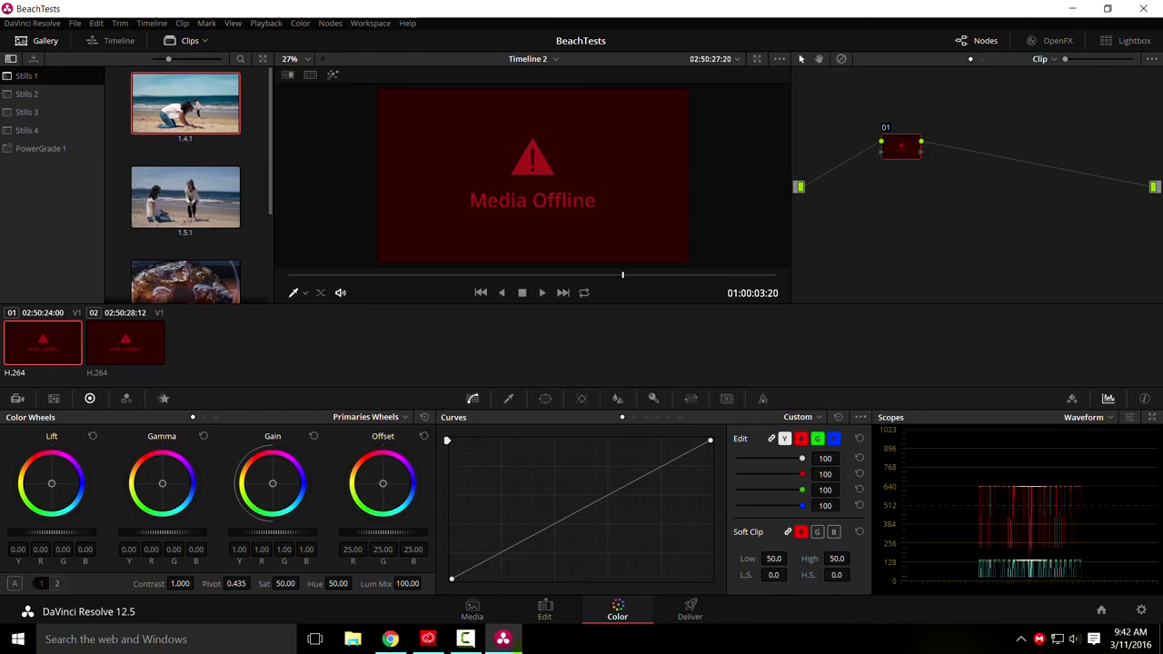
pyautogui.click(550, 609)
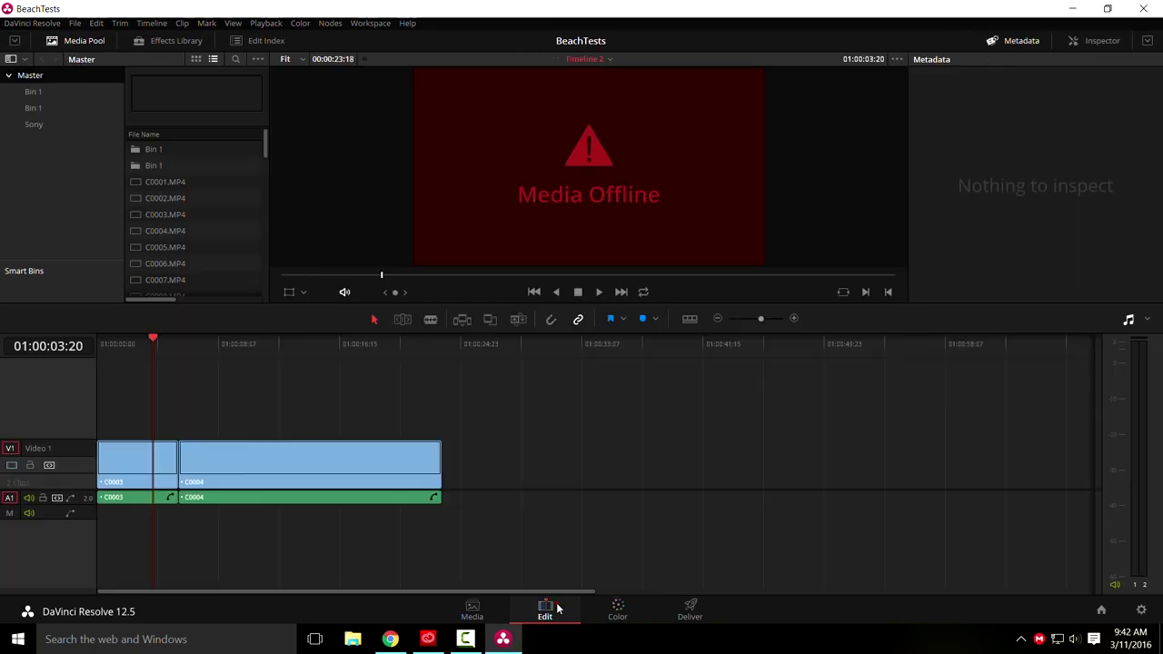
# Open Timeline 1 from the Master bin in the Media Pool and switch to the Color page
pyautogui.click(54, 122)
pyautogui.moveTo(264, 171); pyautogui.dragTo(264, 300)
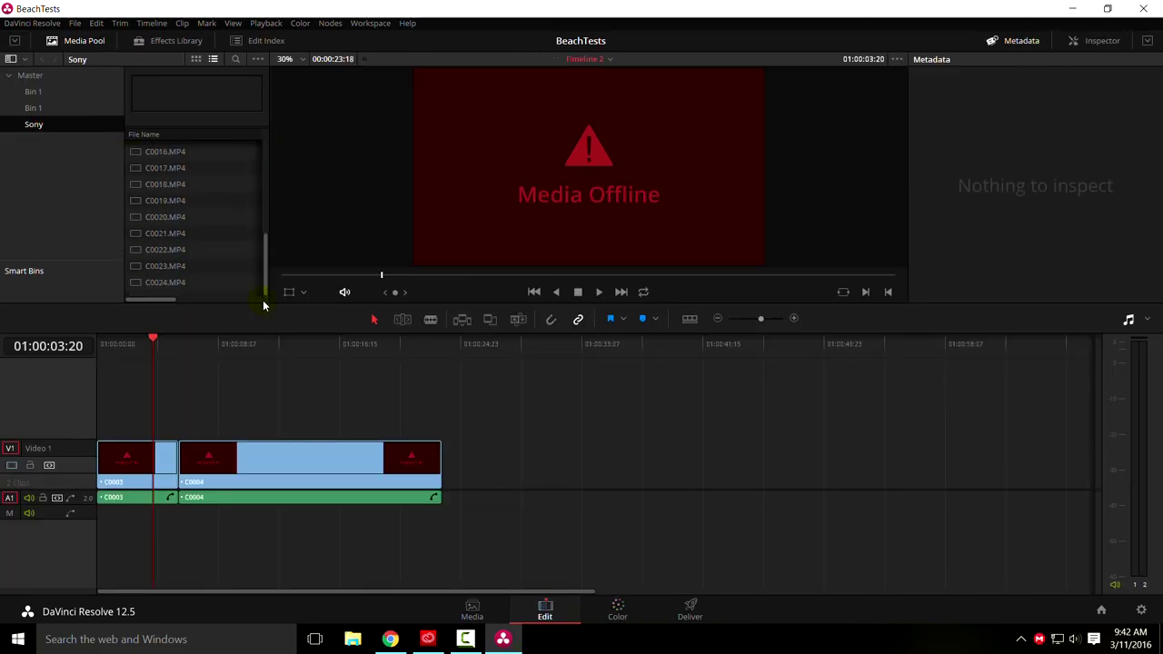
pyautogui.click(27, 91)
pyautogui.click(27, 76)
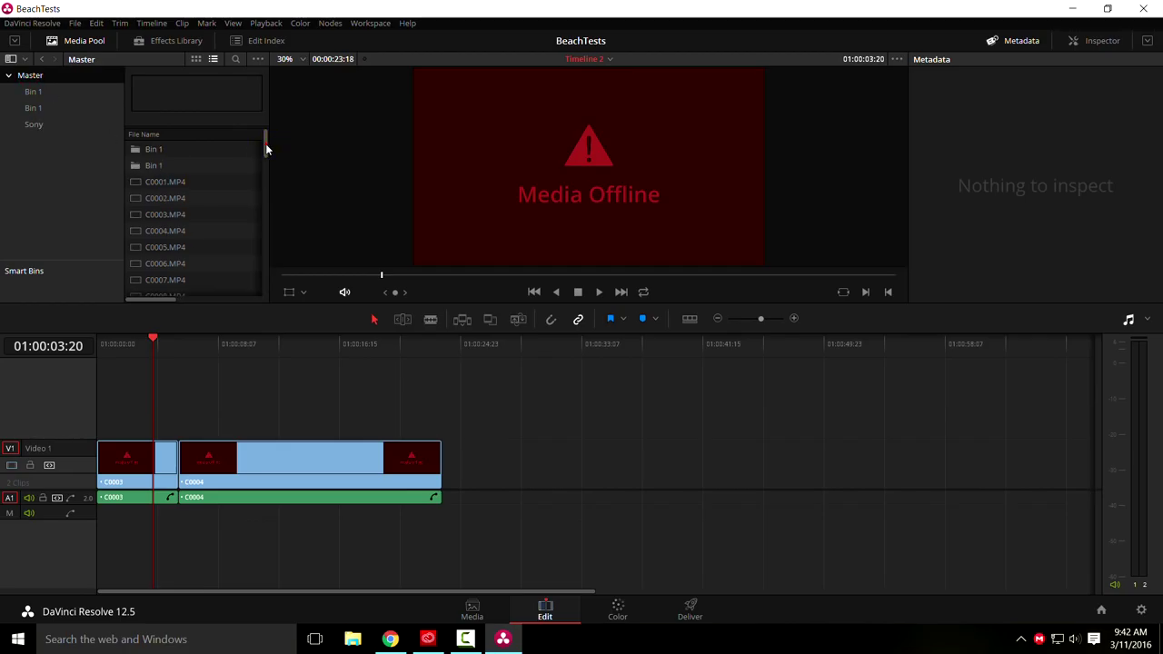
pyautogui.moveTo(264, 148); pyautogui.dragTo(264, 296)
pyautogui.click(156, 280)
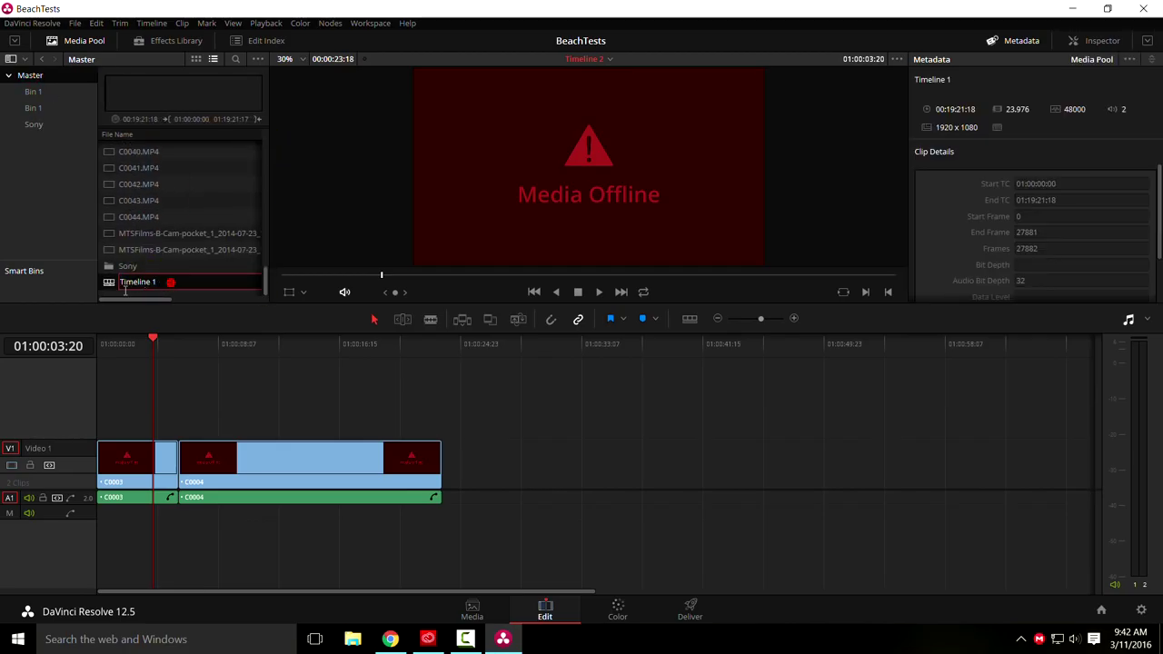
pyautogui.doubleClick(110, 283)
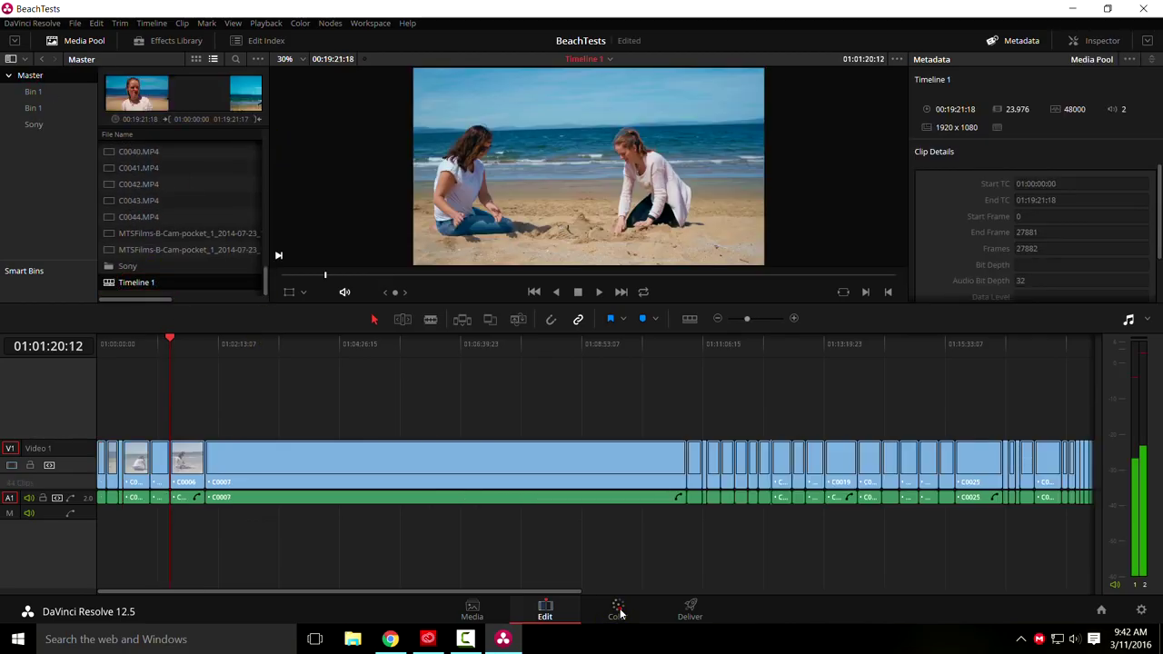
pyautogui.click(617, 610)
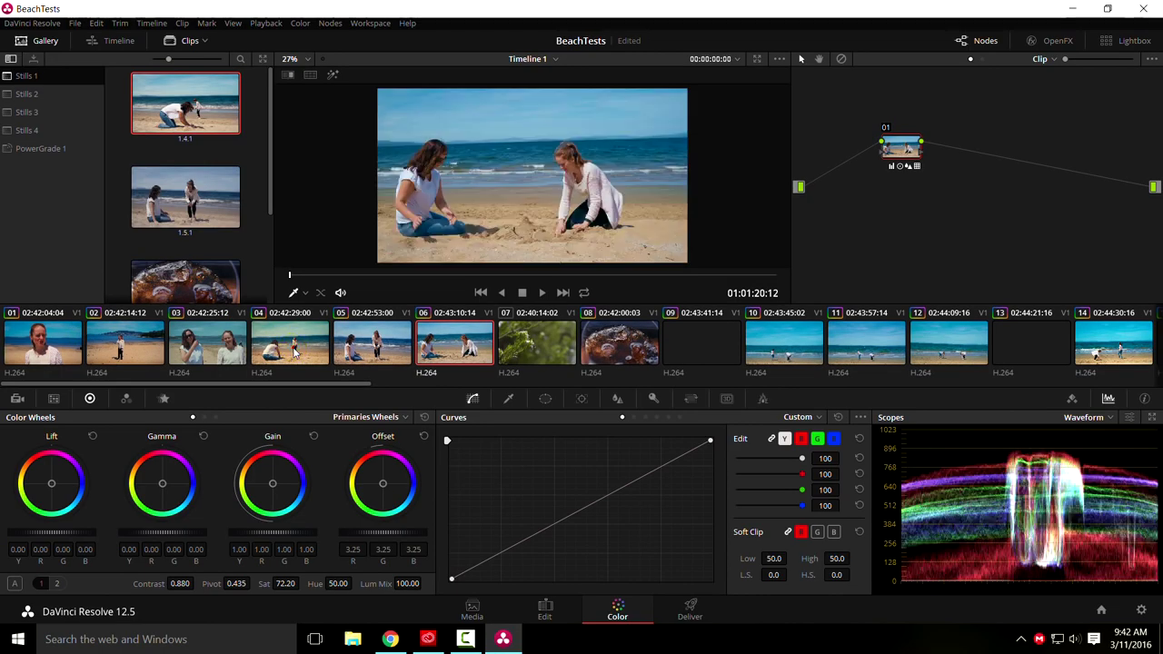
# Select clip 04, move to a later frame, and view it full screen with the grade bypass toggled
pyautogui.click(291, 350)
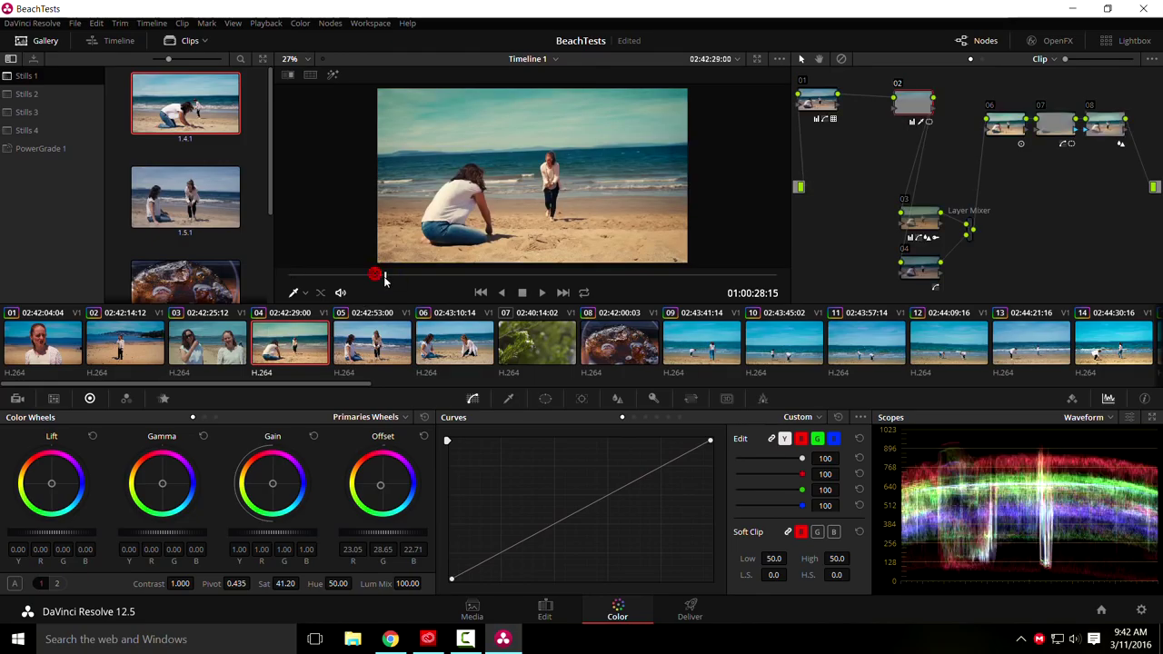
pyautogui.click(385, 276)
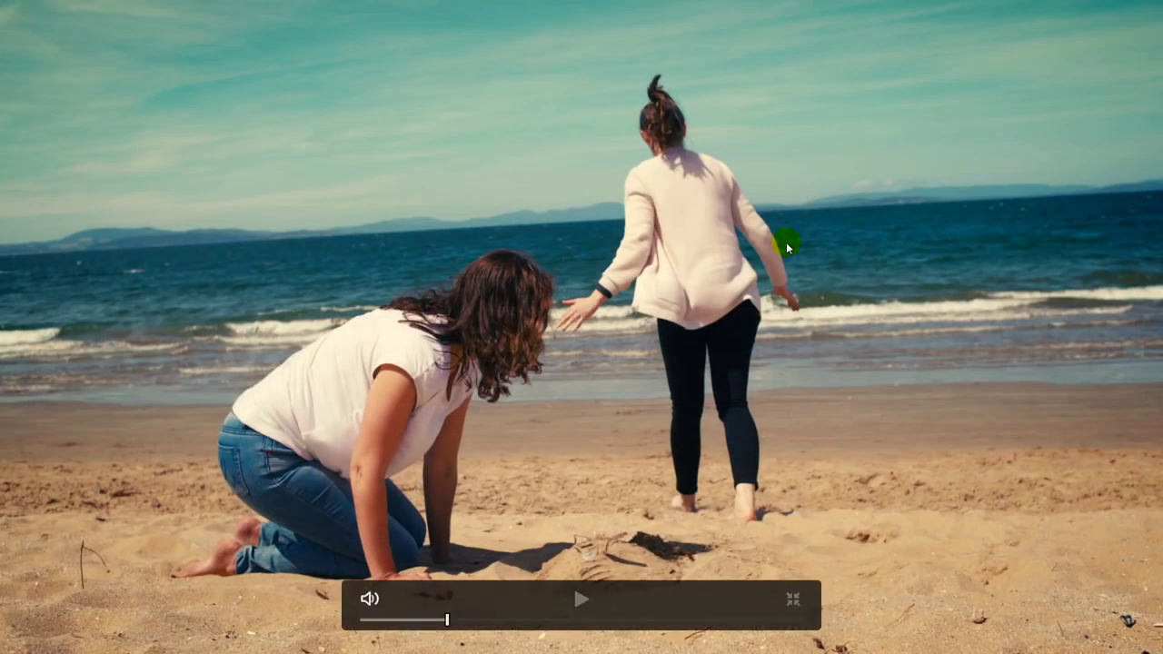
pyautogui.doubleClick(785, 242)
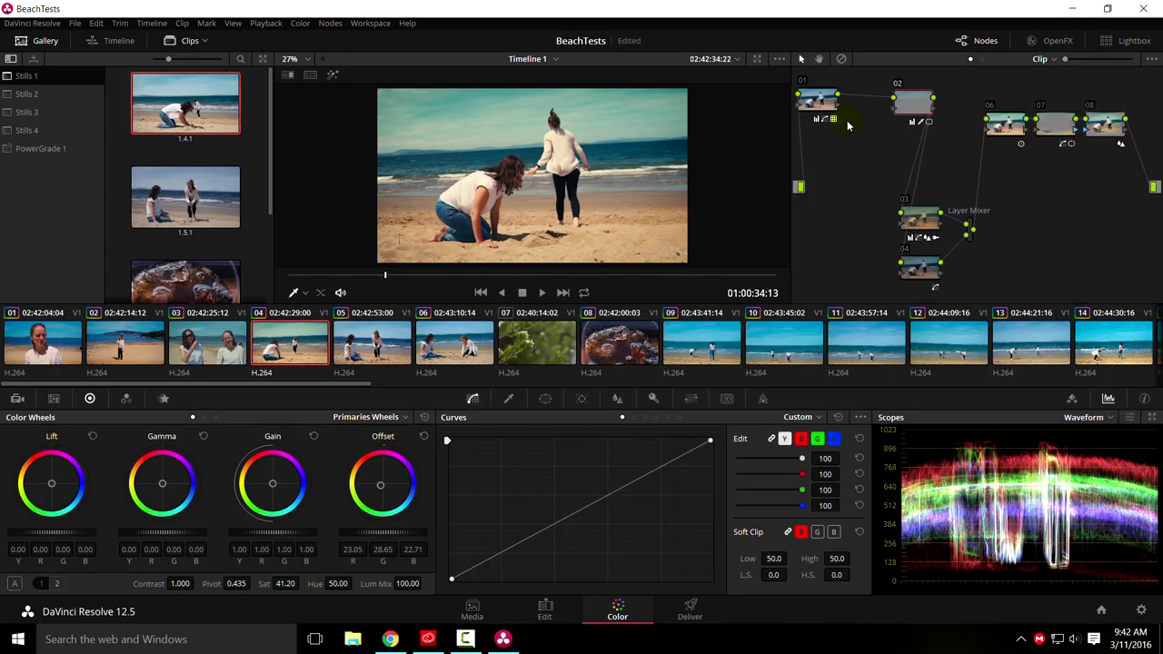
pyautogui.hotkey('shift', 'd')
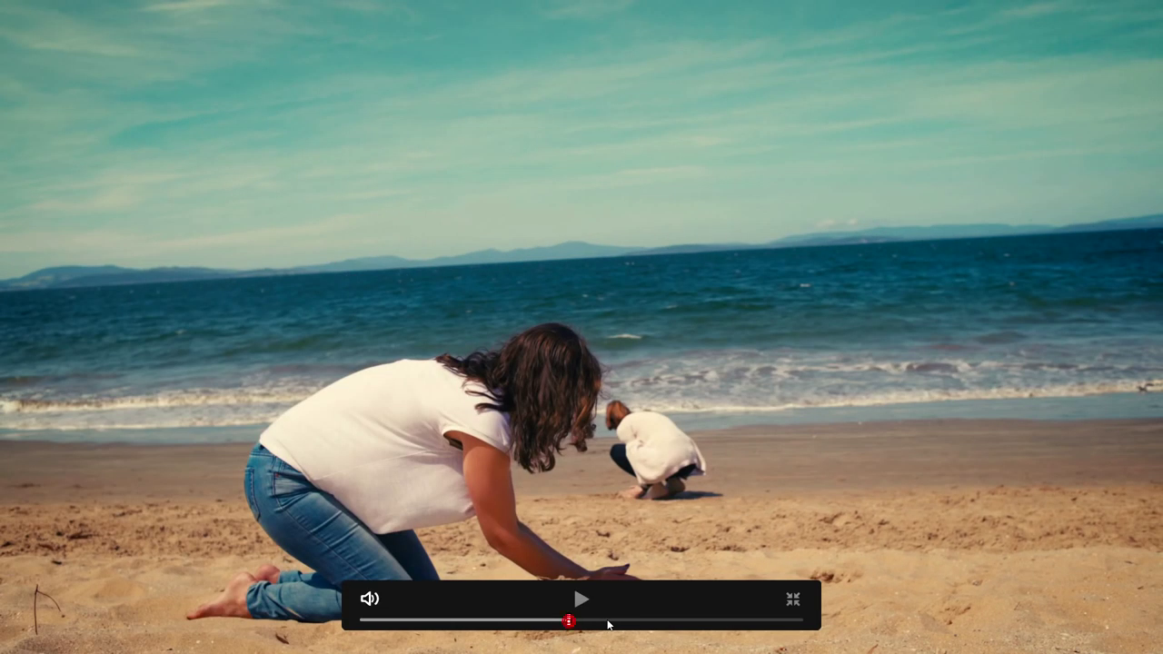
# Check later points of the full-screen beach footage, then select clip 05
pyautogui.click(631, 621)
pyautogui.click(683, 620)
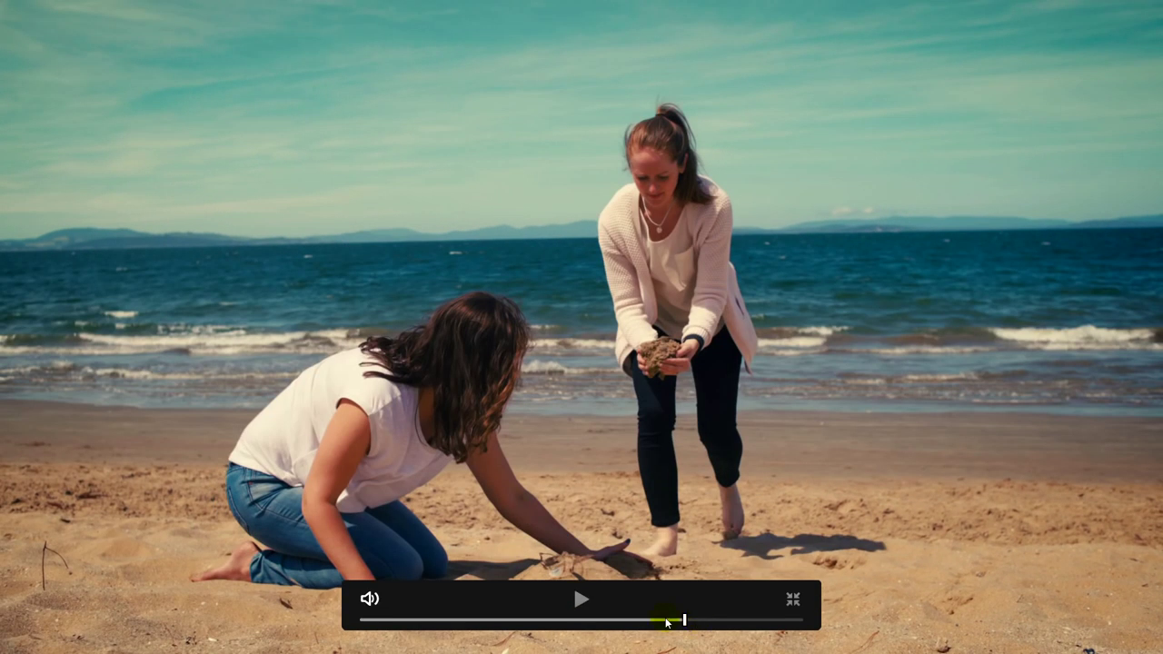
pyautogui.click(654, 621)
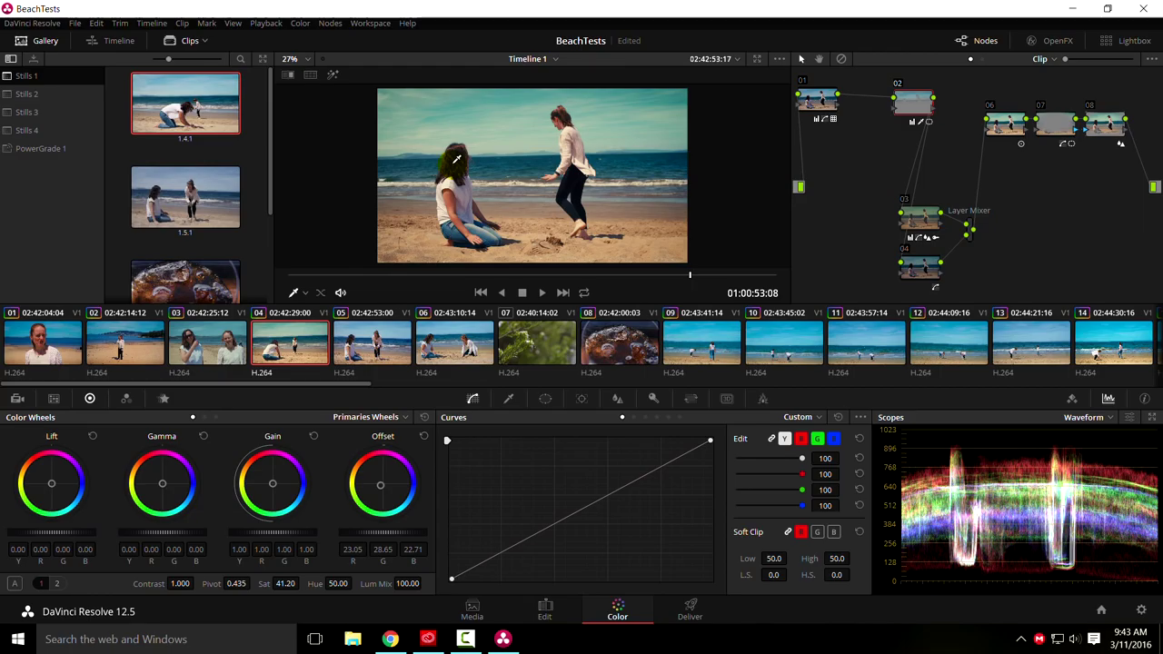
pyautogui.click(363, 346)
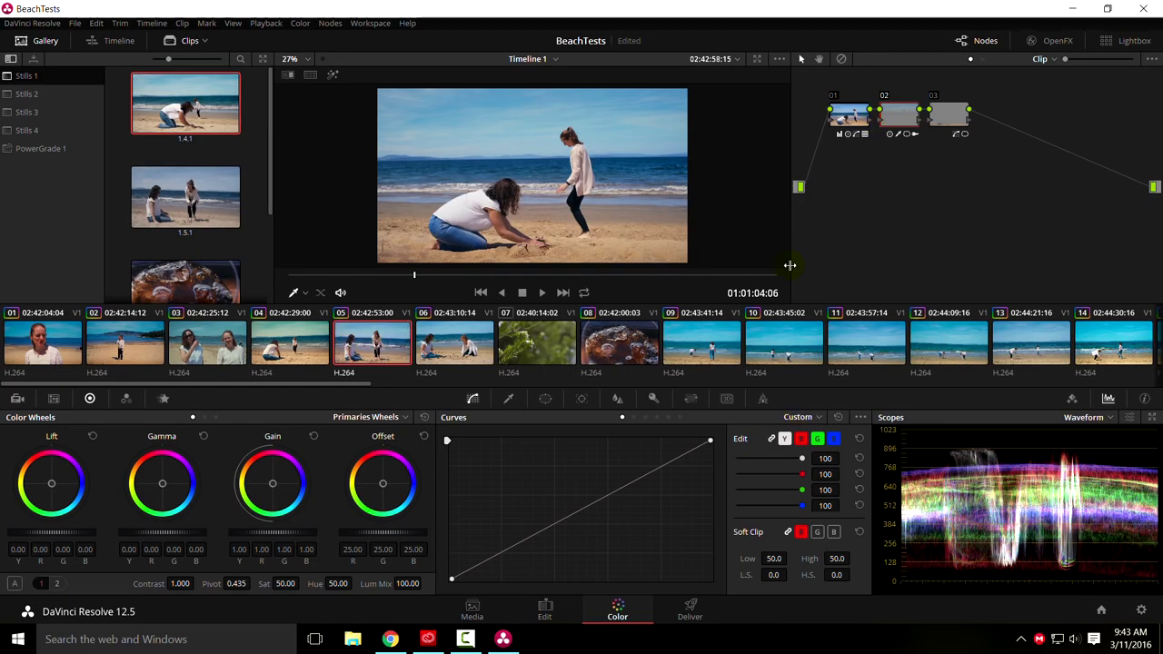
# Step through clips 09, 06, 05 and 04 to compare their grades
pyautogui.click(701, 353)
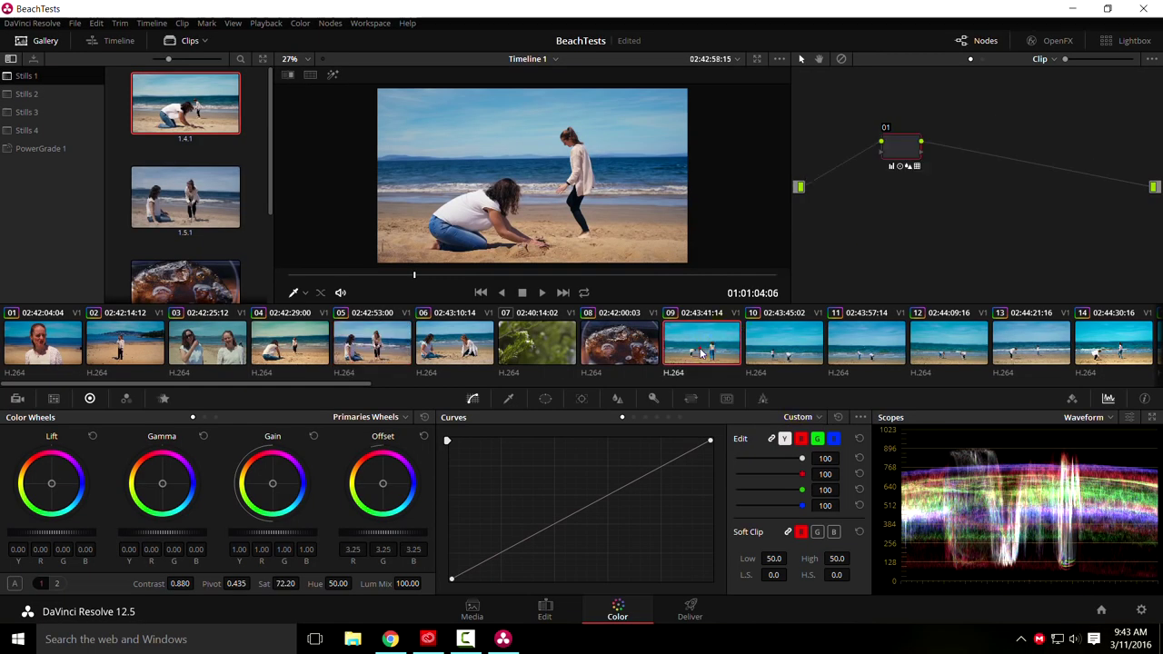
pyautogui.click(454, 349)
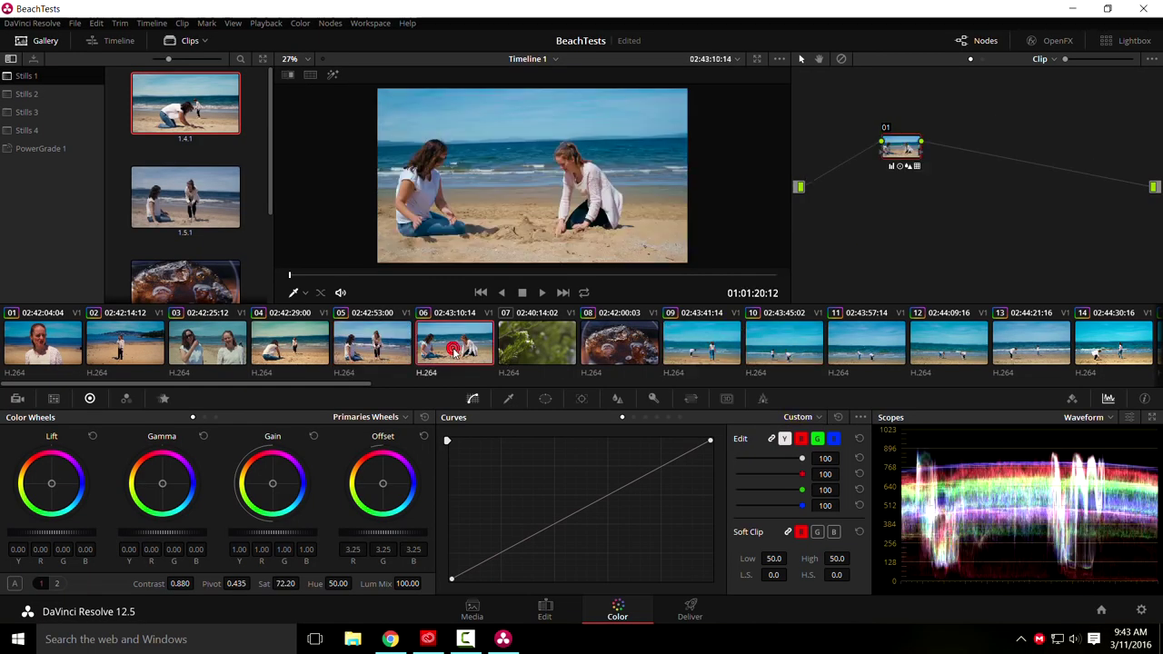
pyautogui.click(382, 352)
pyautogui.click(286, 352)
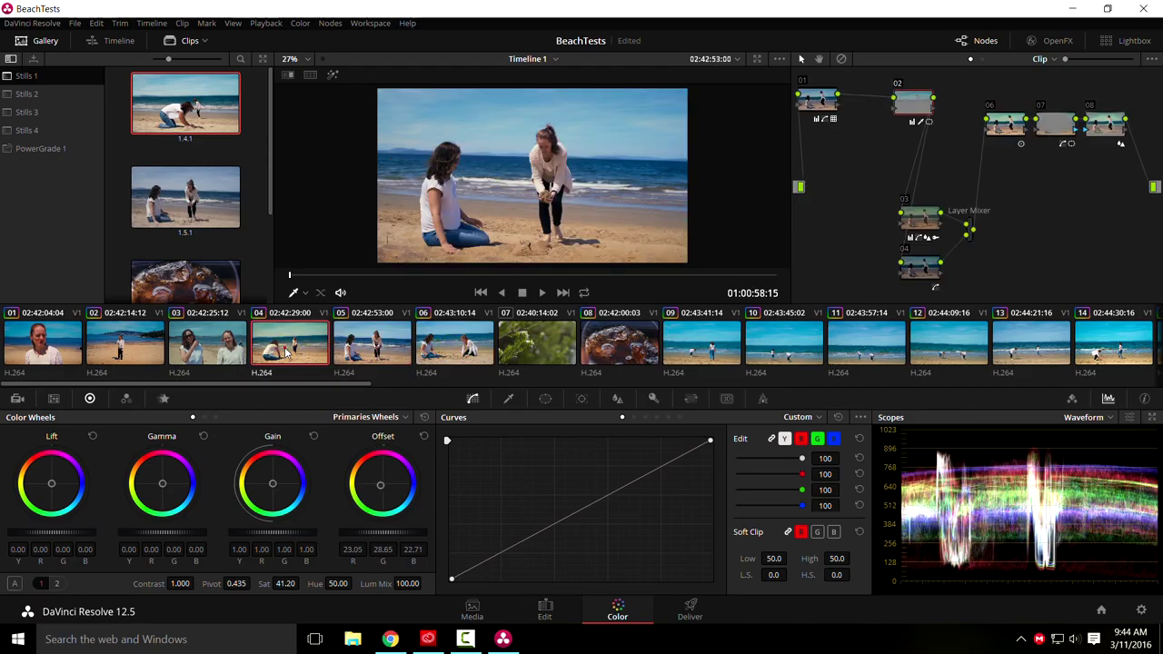
pyautogui.click(538, 183)
pyautogui.moveTo(341, 385); pyautogui.dragTo(558, 393)
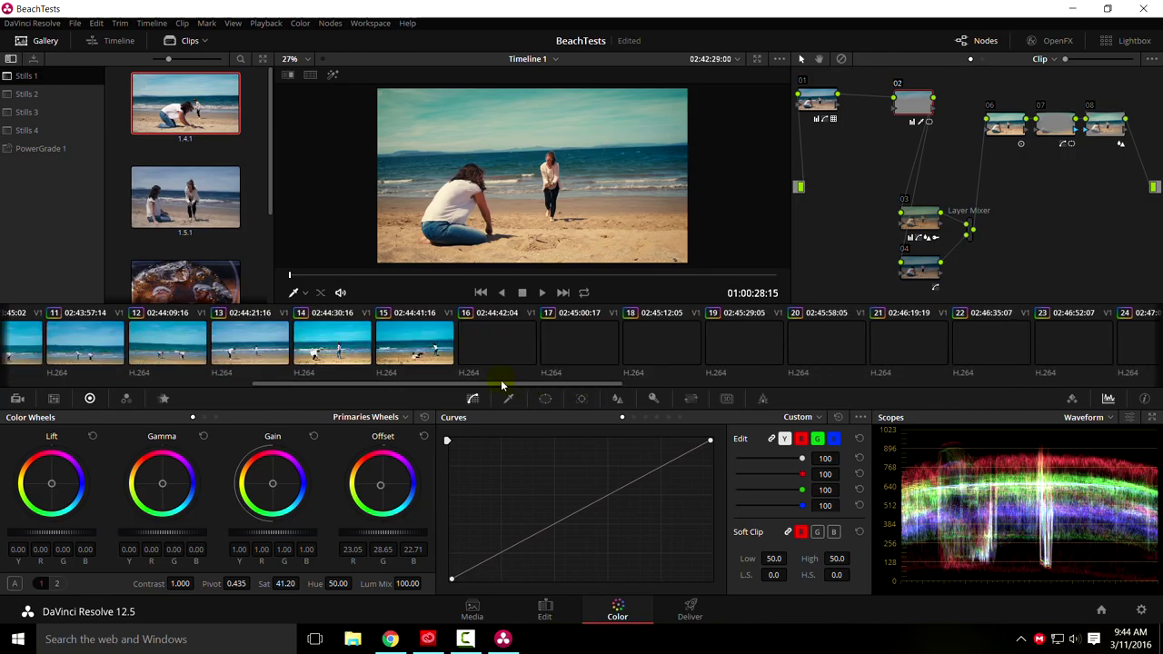
pyautogui.moveTo(500, 385); pyautogui.dragTo(450, 385)
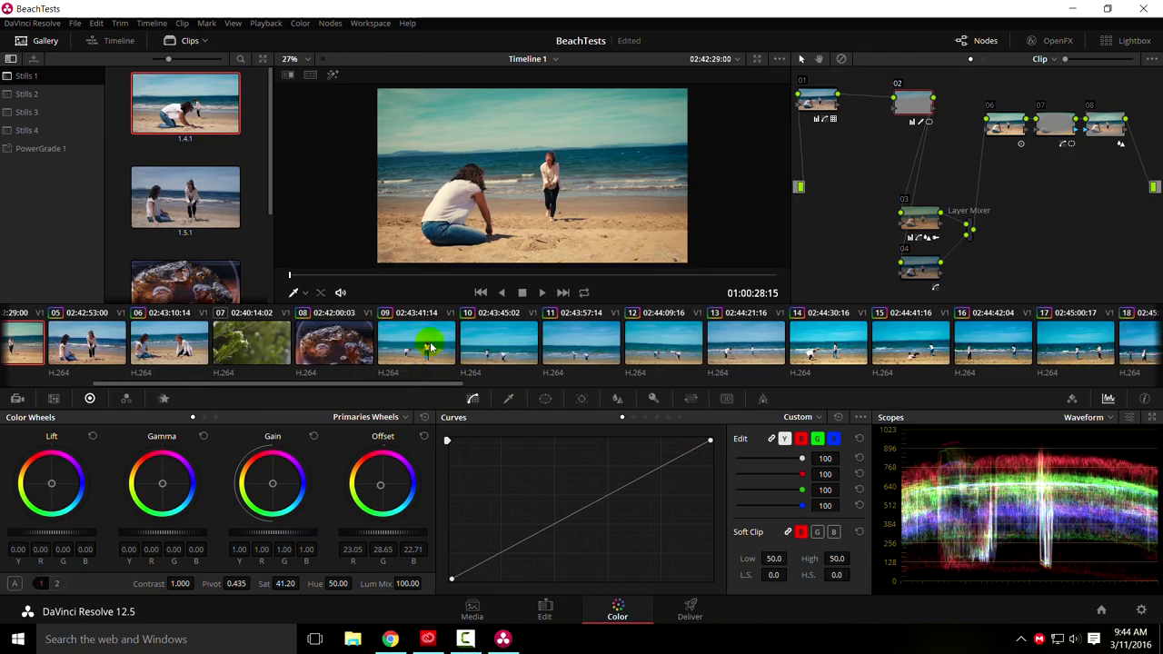
# Inspect clips 09, 10 and 11, playing back clip 11
pyautogui.click(431, 346)
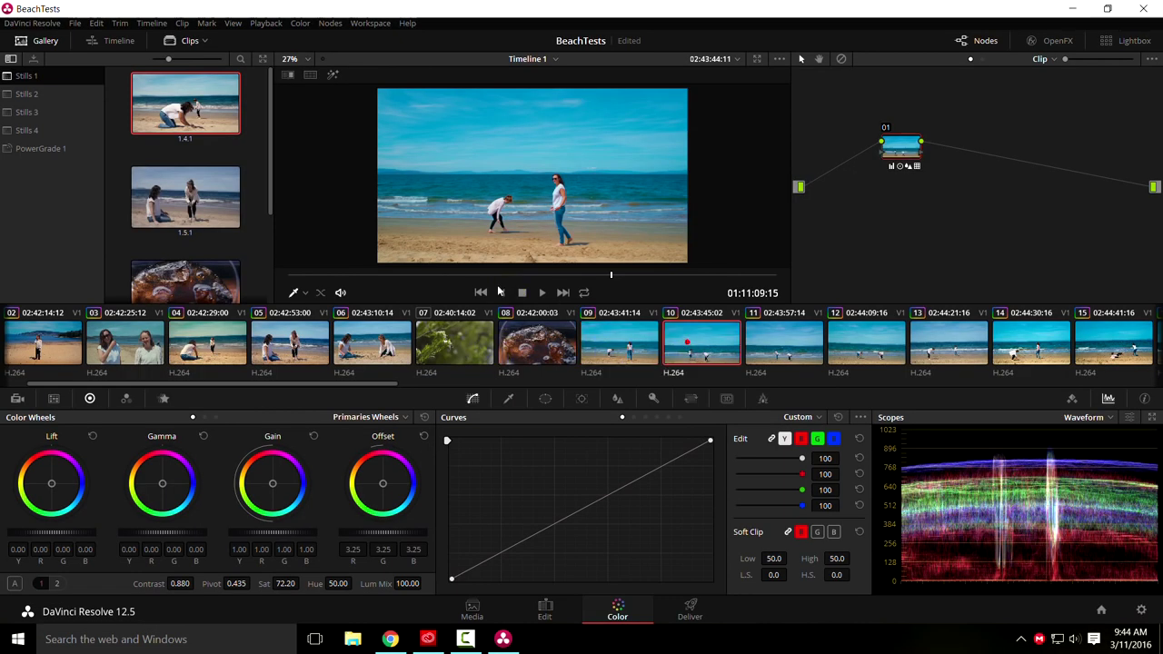
pyautogui.click(687, 341)
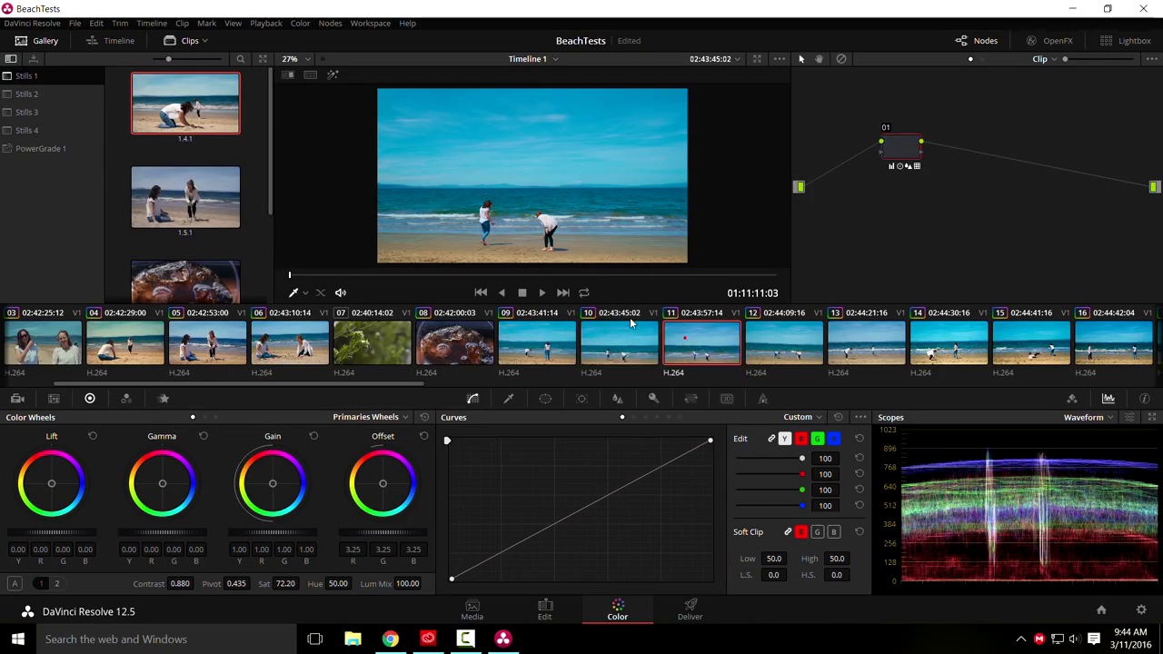
pyautogui.click(701, 345)
pyautogui.click(428, 275)
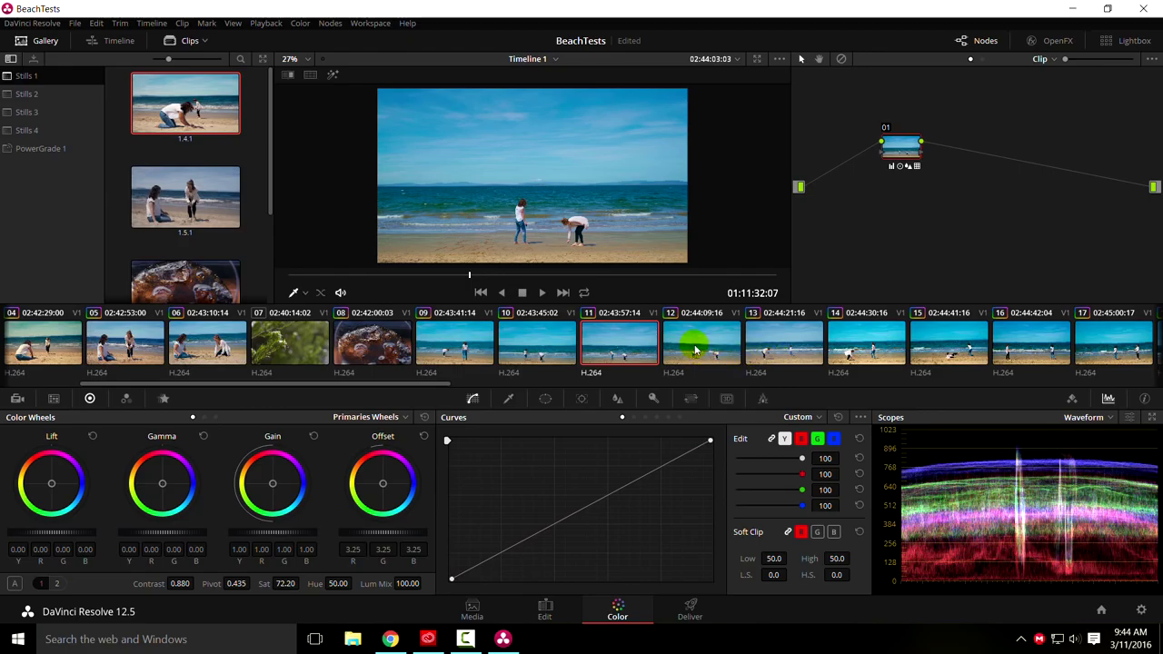
# Scrub into clip 12, compare it with the grade bypassed, and show it full screen
pyautogui.click(704, 354)
pyautogui.click(507, 276)
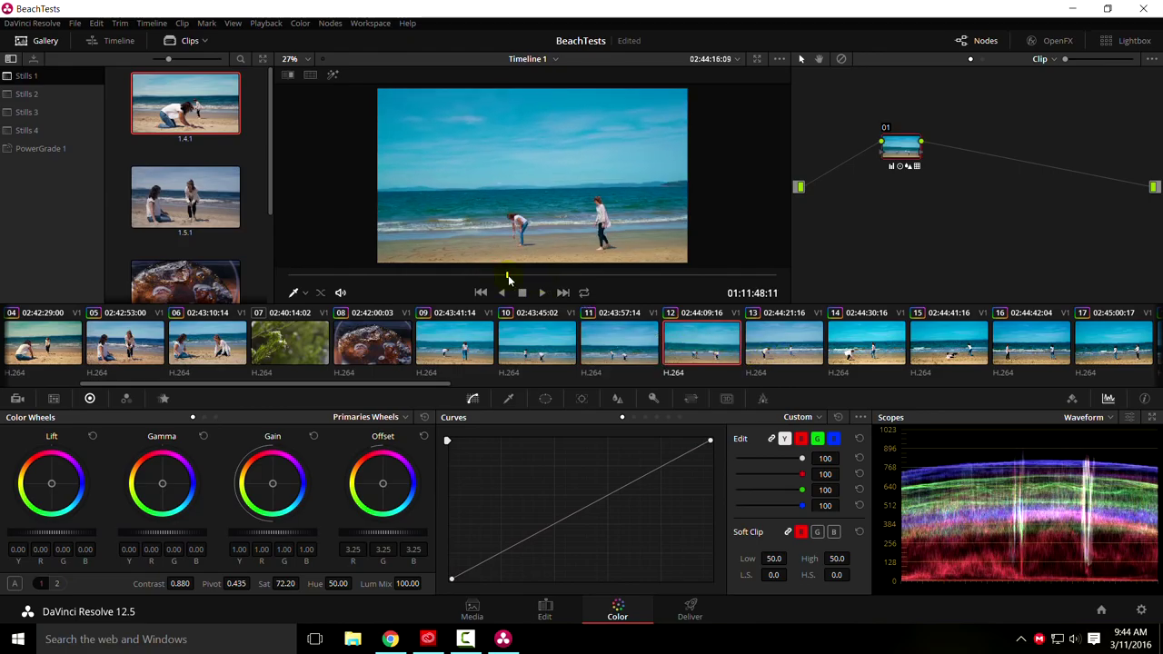
pyautogui.moveTo(508, 276); pyautogui.dragTo(511, 280)
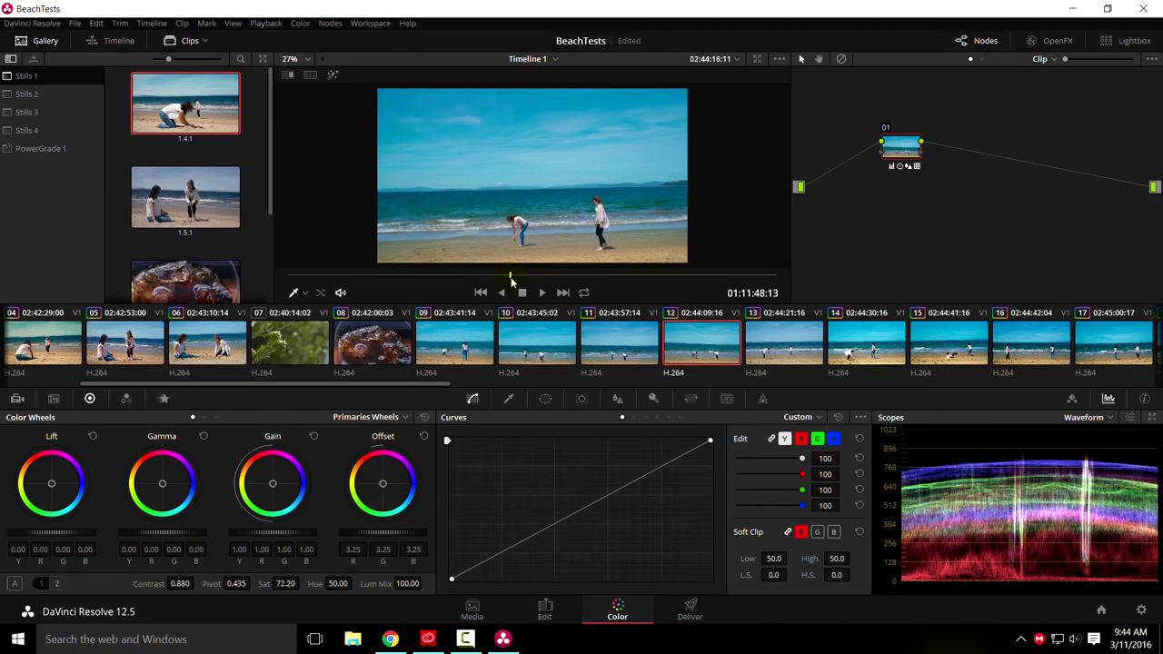
pyautogui.hotkey('shift', 'd')
pyautogui.hotkey('shift', 'd')
pyautogui.hotkey('ctrl', 'f')
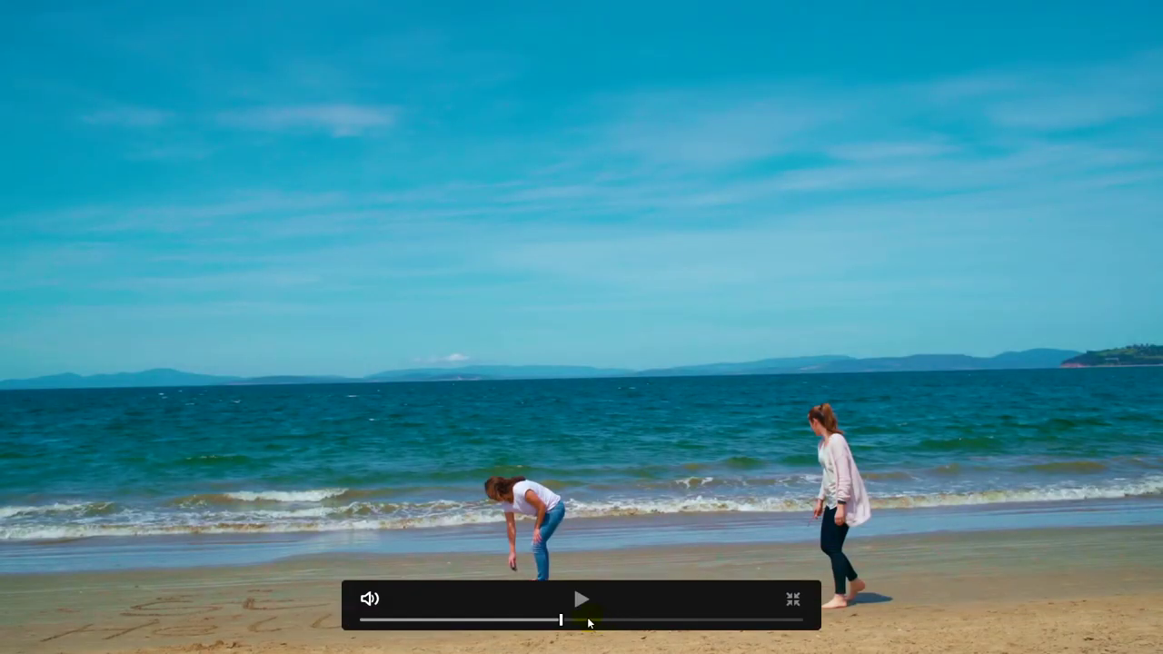
# Scrub later into clip 12's full-screen playback
pyautogui.moveTo(586, 620)
pyautogui.mouseDown()
pyautogui.moveTo(700, 623)
pyautogui.moveTo(582, 625)
pyautogui.mouseUp()
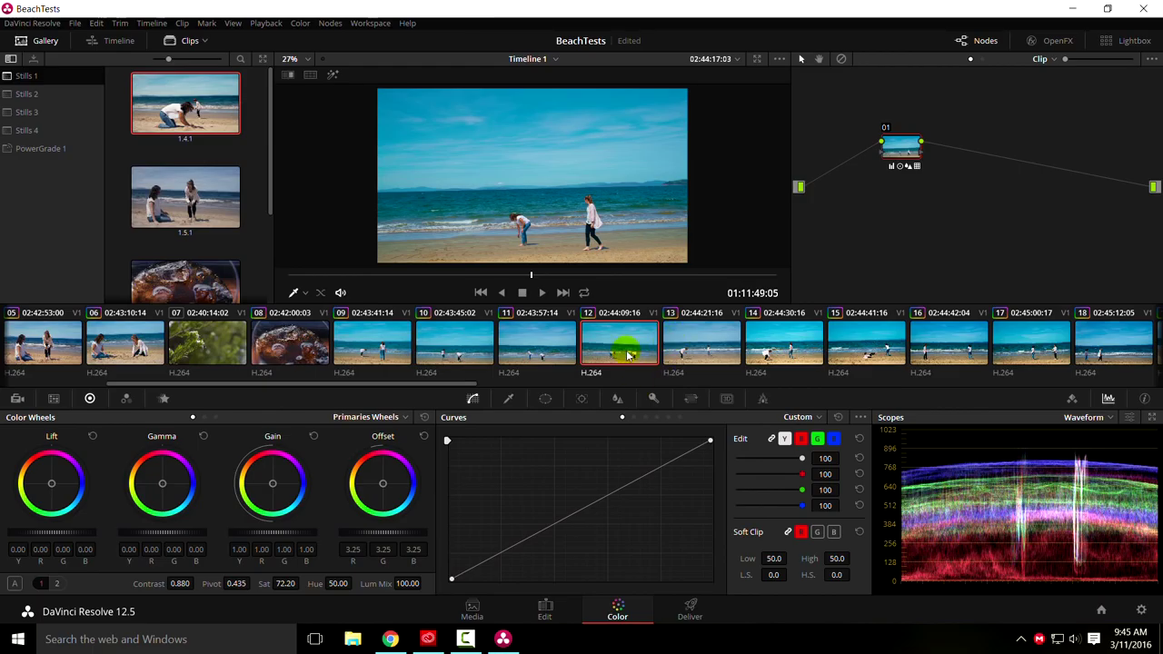
pyautogui.moveTo(438, 389)
pyautogui.mouseDown()
pyautogui.moveTo(472, 389)
pyautogui.moveTo(298, 389)
pyautogui.moveTo(459, 388)
pyautogui.mouseUp()
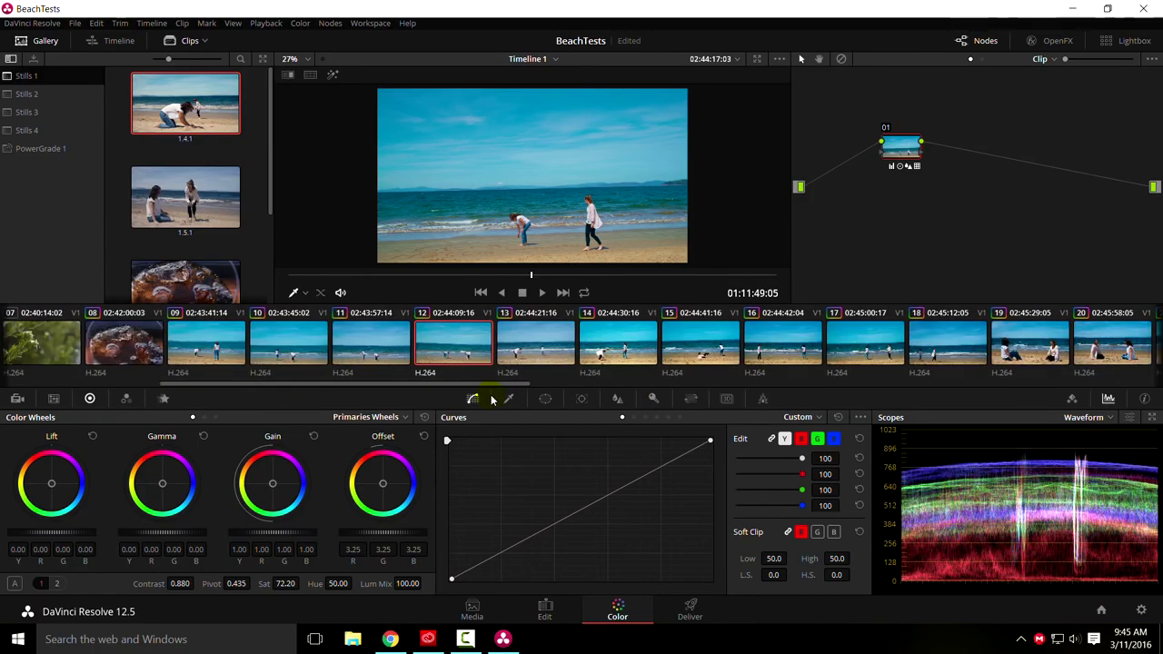
pyautogui.click(484, 354)
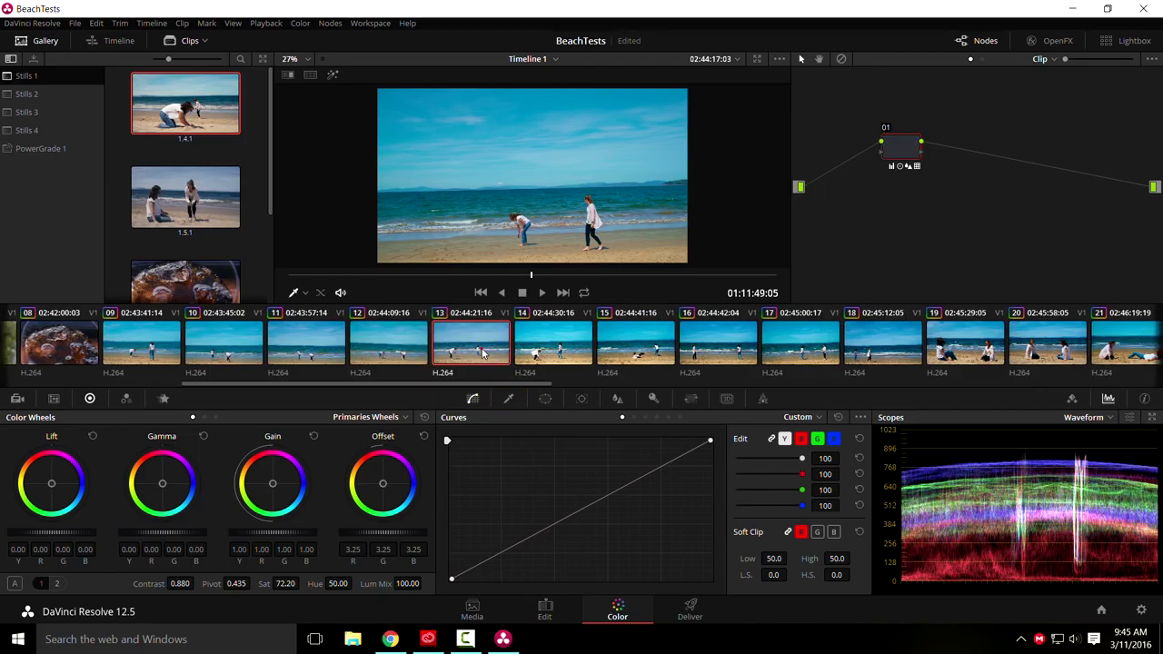
pyautogui.moveTo(514, 277)
pyautogui.mouseDown()
pyautogui.moveTo(533, 280)
pyautogui.moveTo(515, 280)
pyautogui.mouseUp()
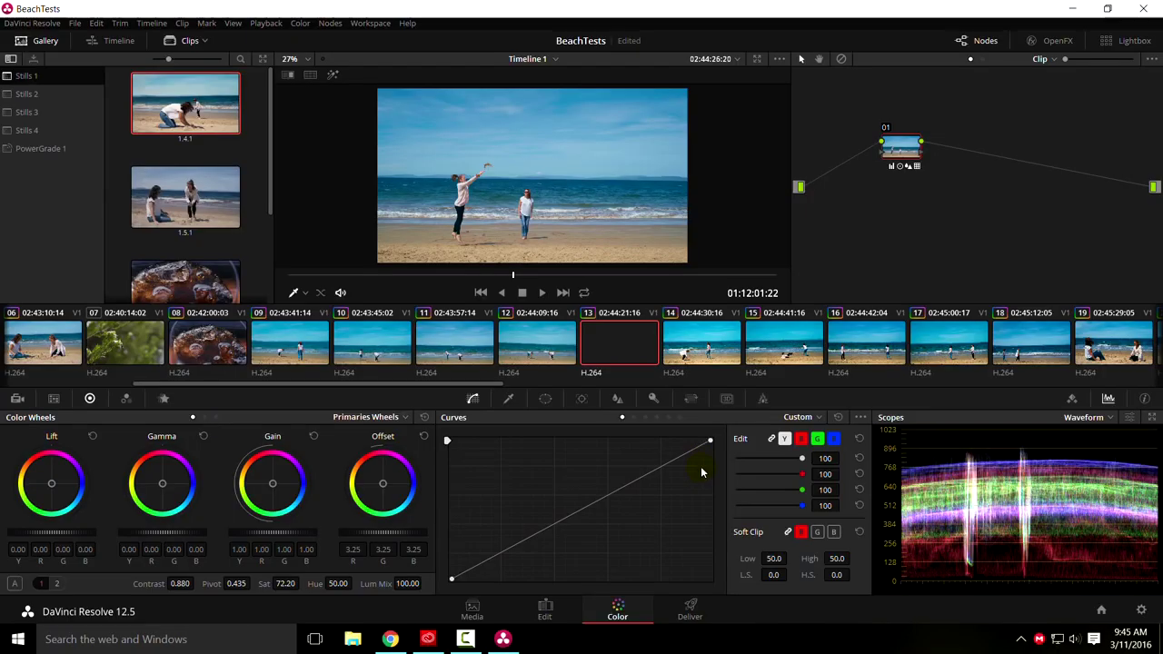
pyautogui.click(692, 353)
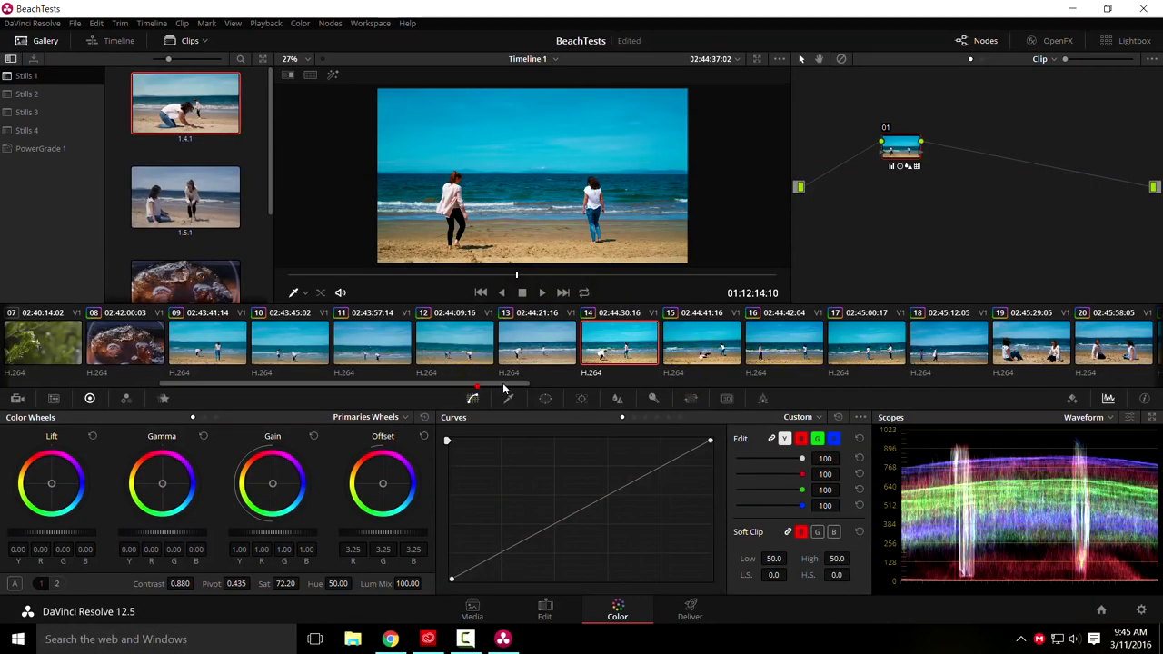
pyautogui.moveTo(495, 389); pyautogui.dragTo(702, 400)
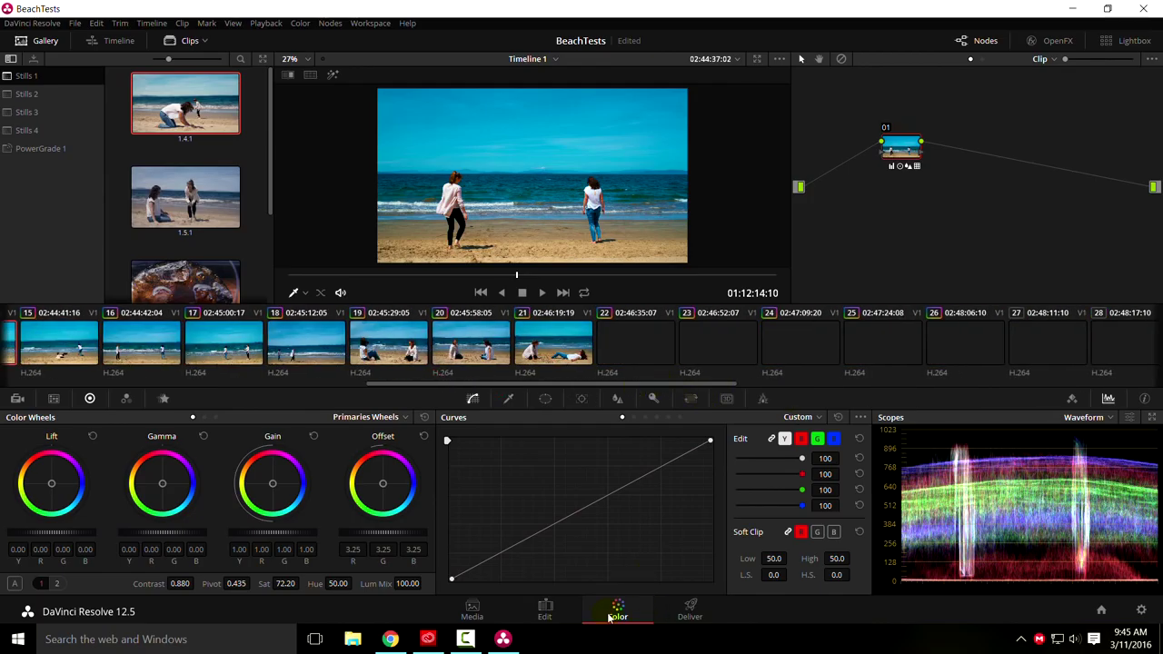
pyautogui.moveTo(585, 391); pyautogui.dragTo(792, 392)
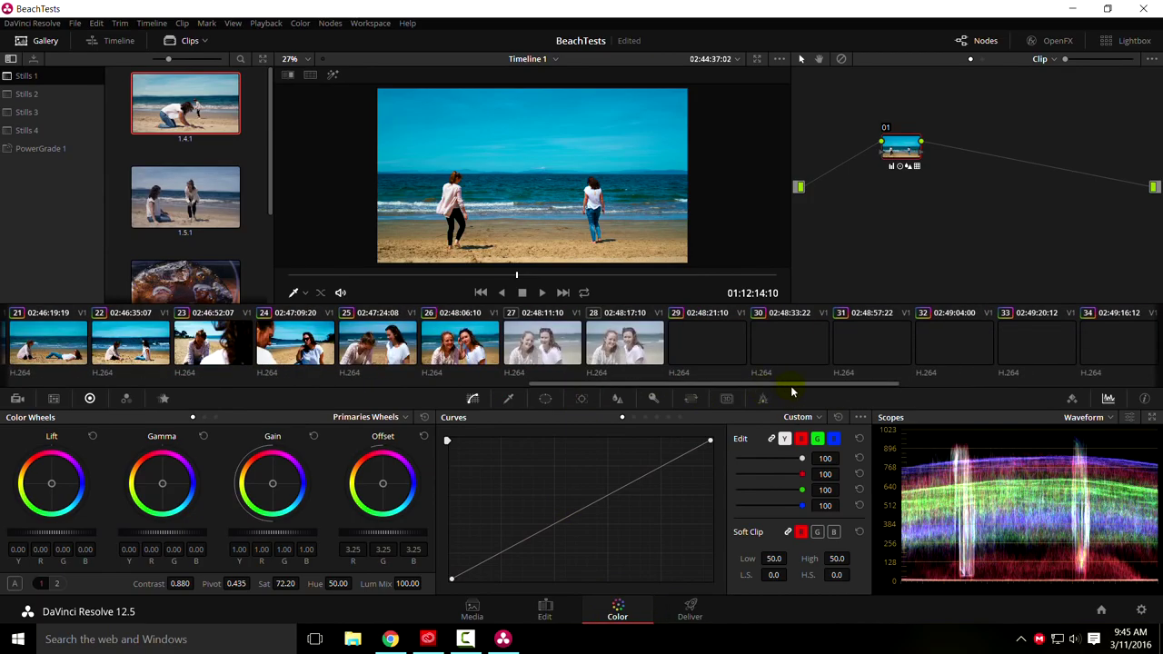
pyautogui.click(543, 607)
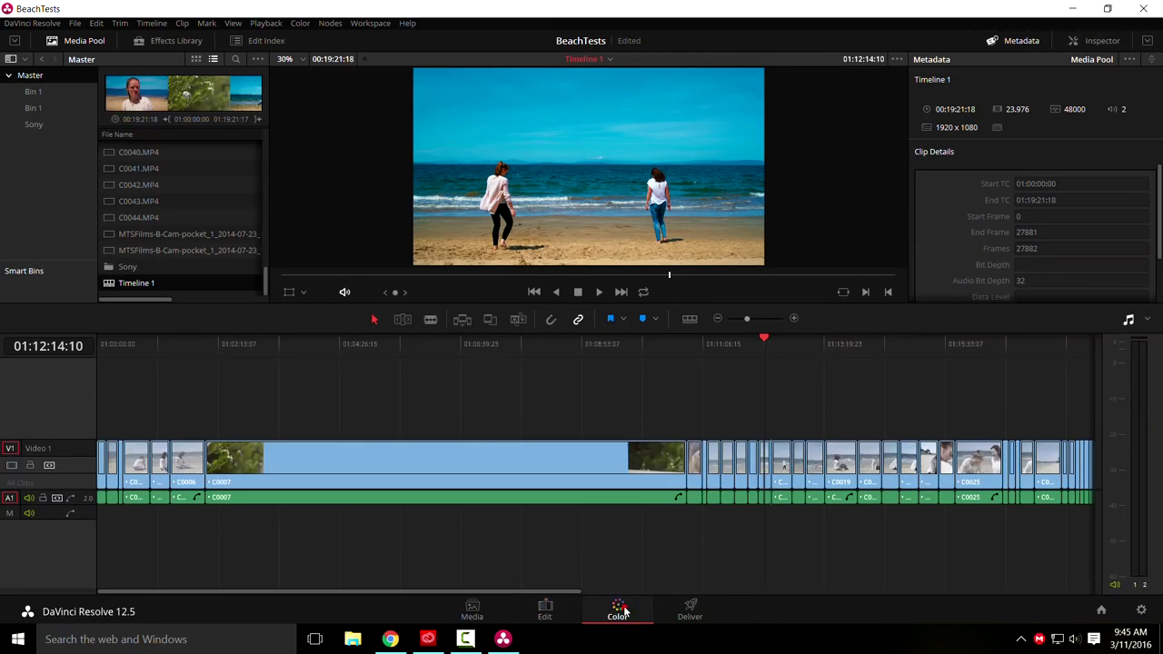
pyautogui.click(620, 611)
pyautogui.moveTo(436, 385); pyautogui.dragTo(304, 386)
# Load cola close-up clip 08, scrub and play through it, then view it full screen
pyautogui.click(551, 356)
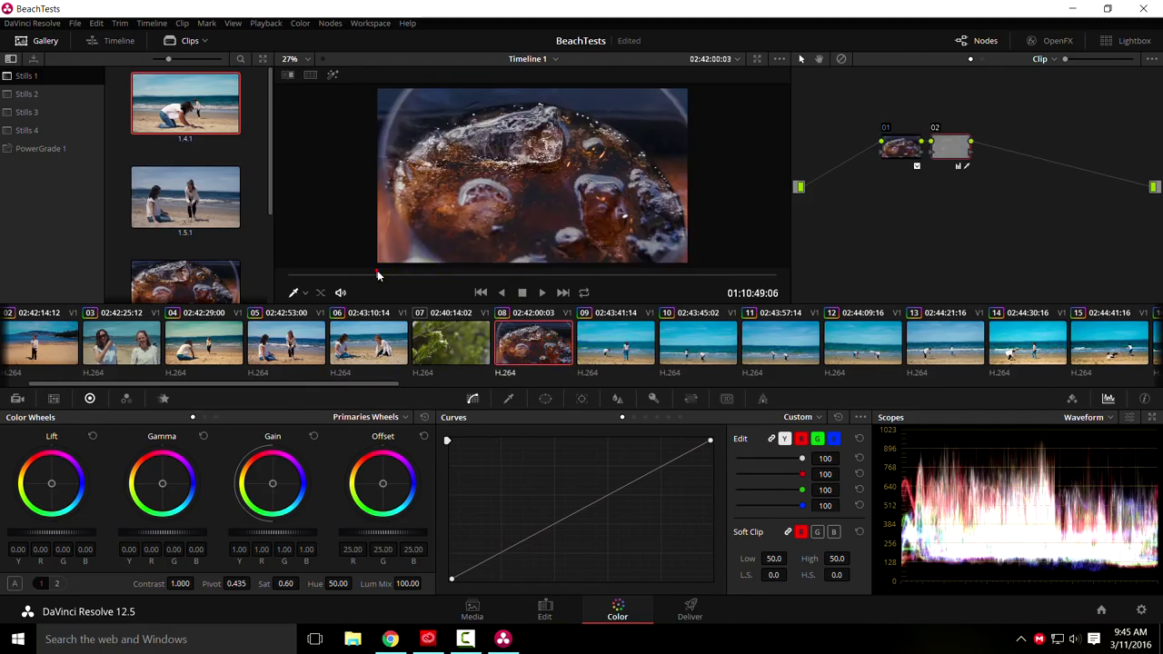
pyautogui.moveTo(380, 275); pyautogui.dragTo(395, 275)
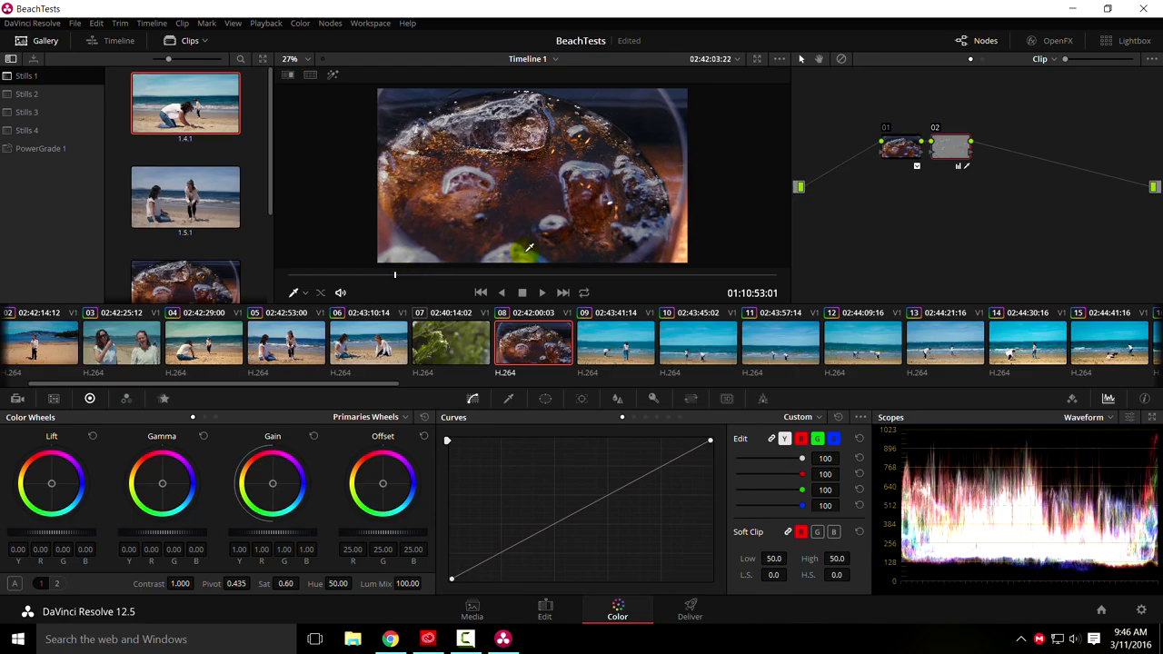
pyautogui.click(501, 284)
pyautogui.moveTo(502, 284)
pyautogui.mouseDown()
pyautogui.moveTo(636, 280)
pyautogui.moveTo(505, 284)
pyautogui.moveTo(523, 282)
pyautogui.mouseUp()
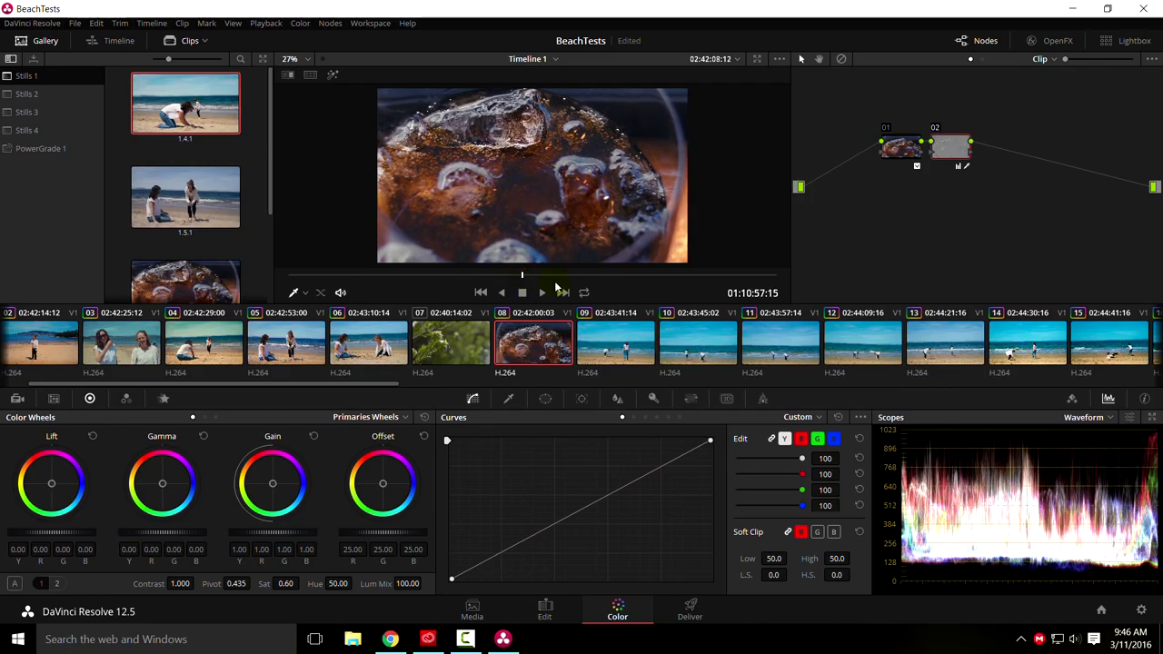
pyautogui.press('space')
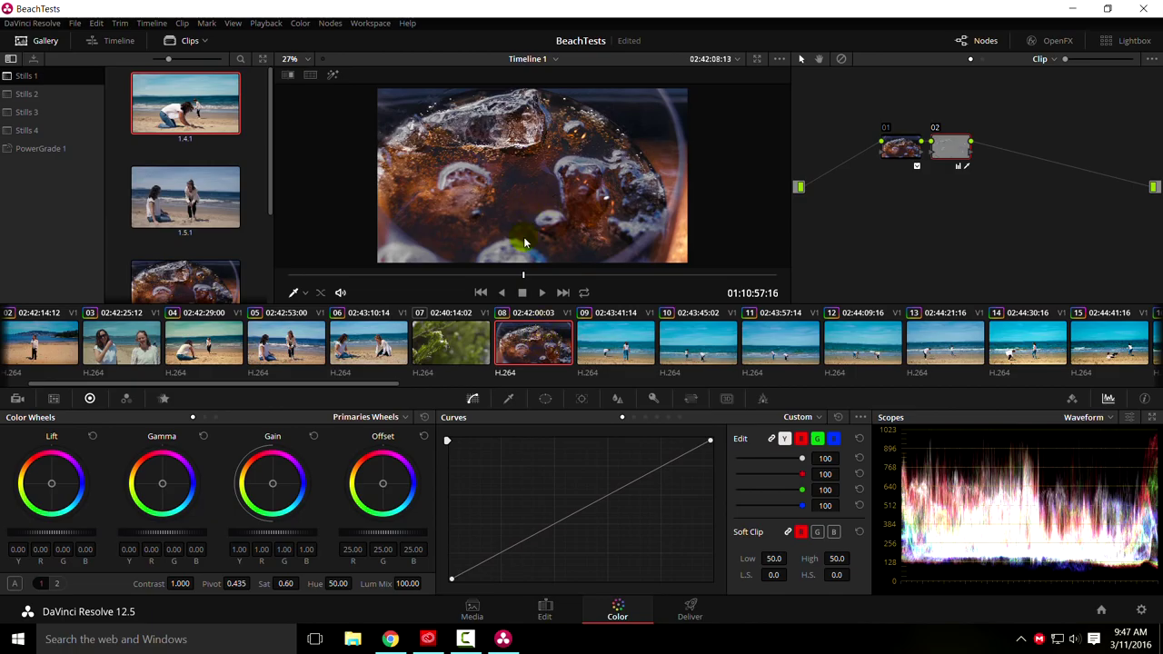
pyautogui.hotkey('ctrl', 'f')
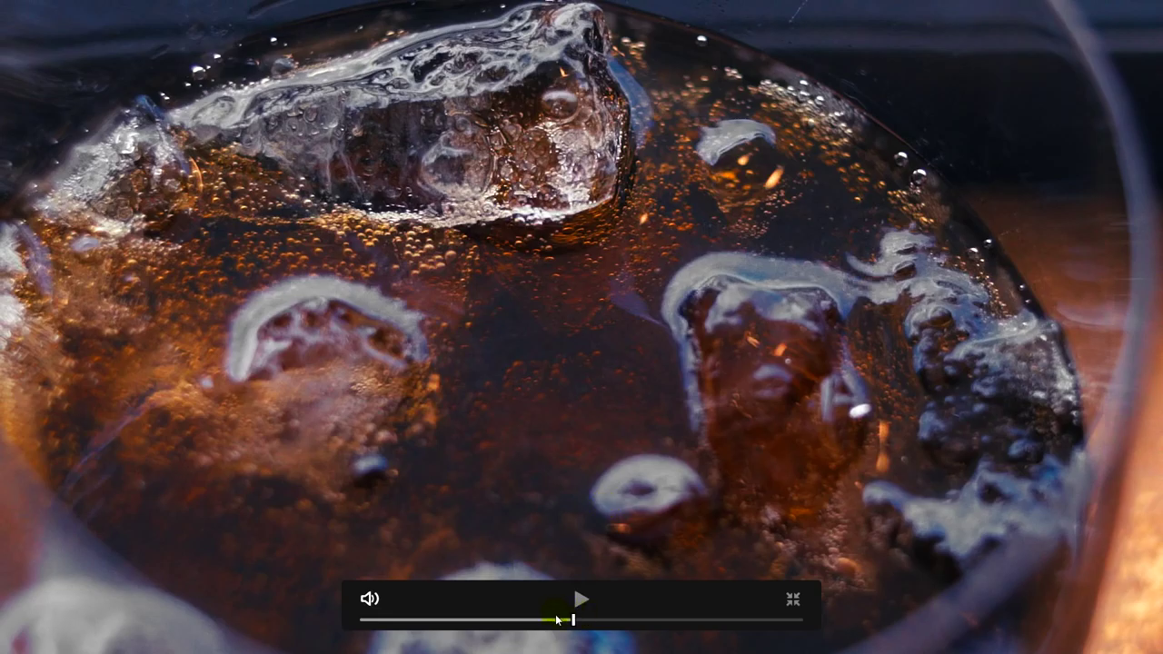
# Scrub back through the cola clip, play sandcastle clip 06 full screen, then exit full screen
pyautogui.moveTo(558, 618); pyautogui.dragTo(423, 620)
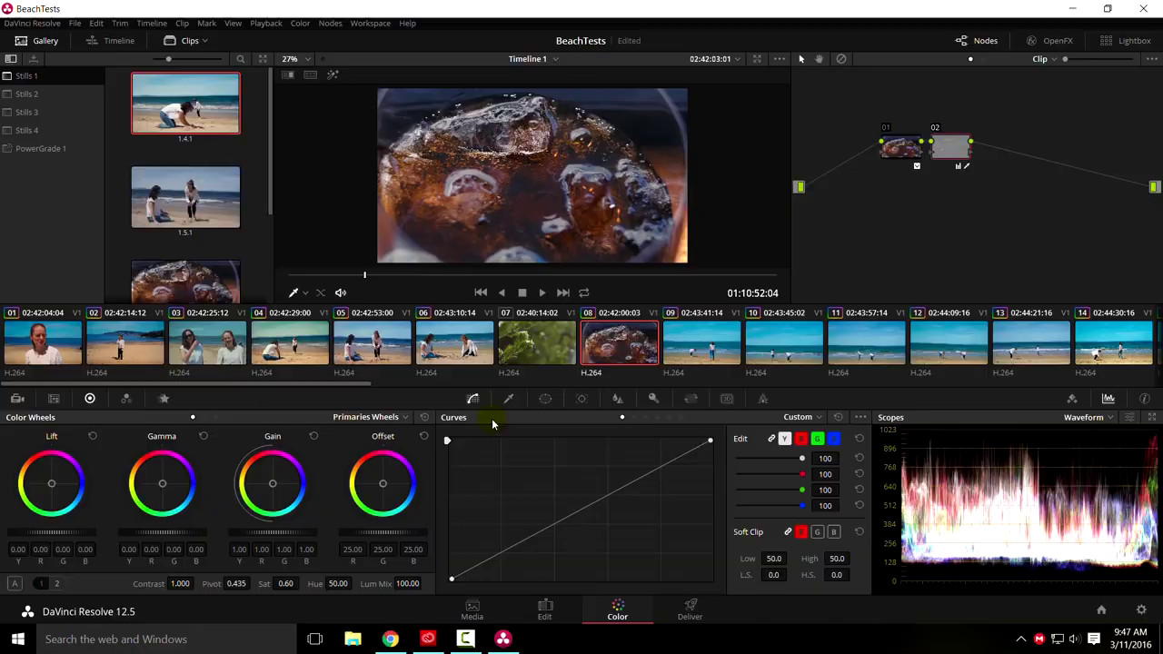
pyautogui.click(456, 343)
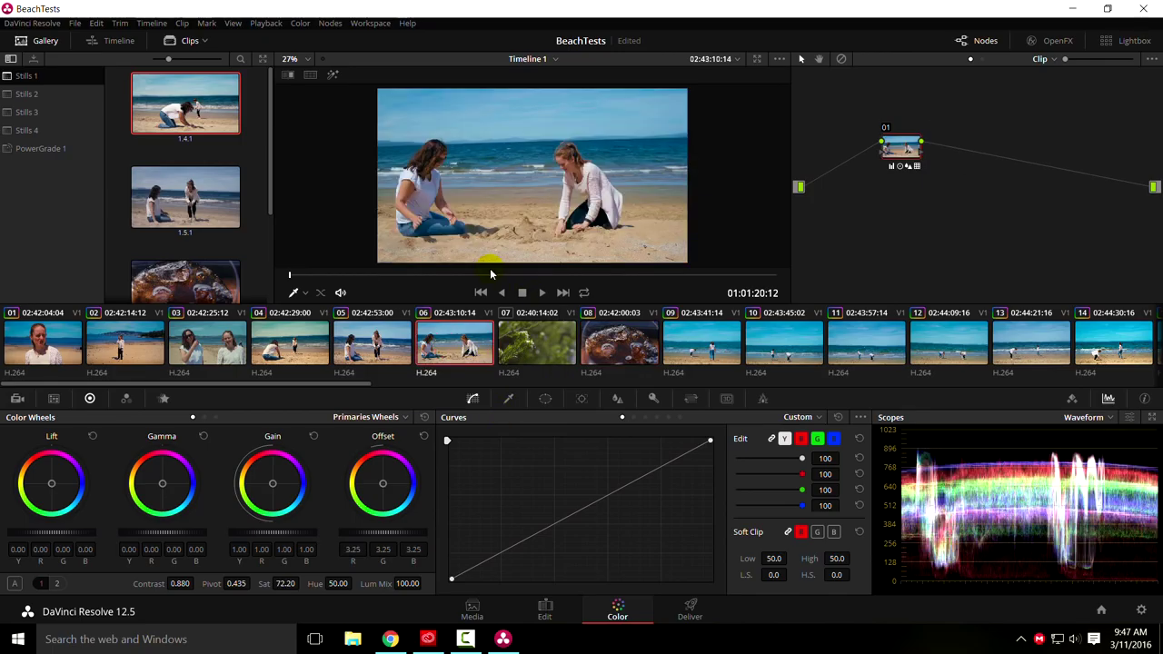
pyautogui.press('space')
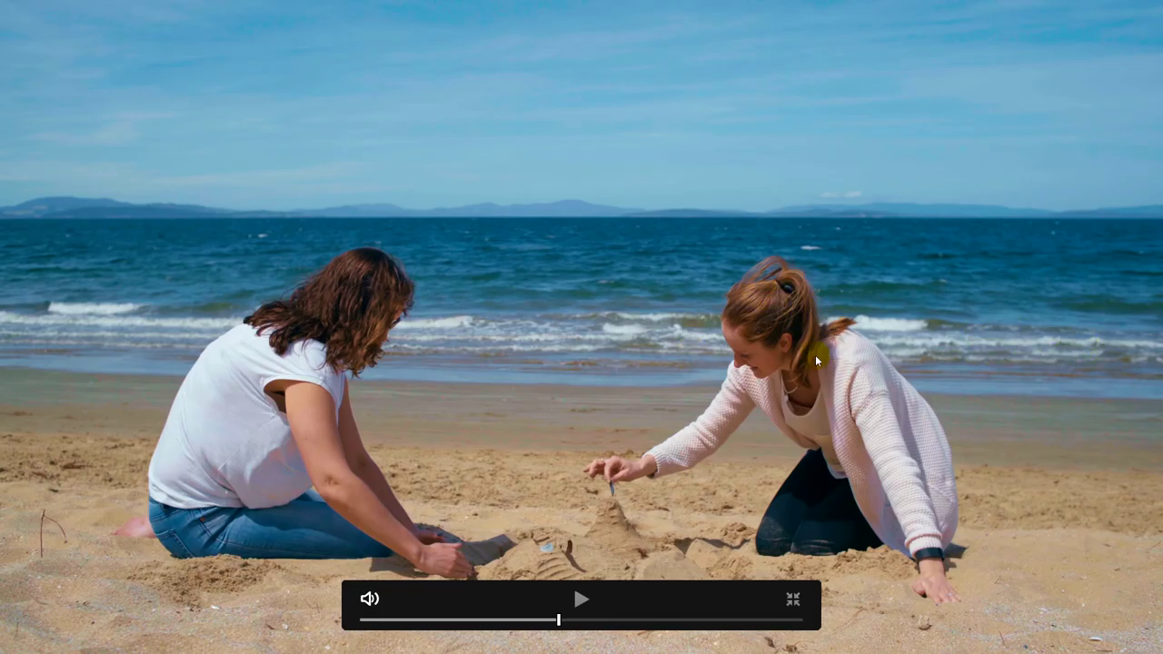
pyautogui.press('Escape')
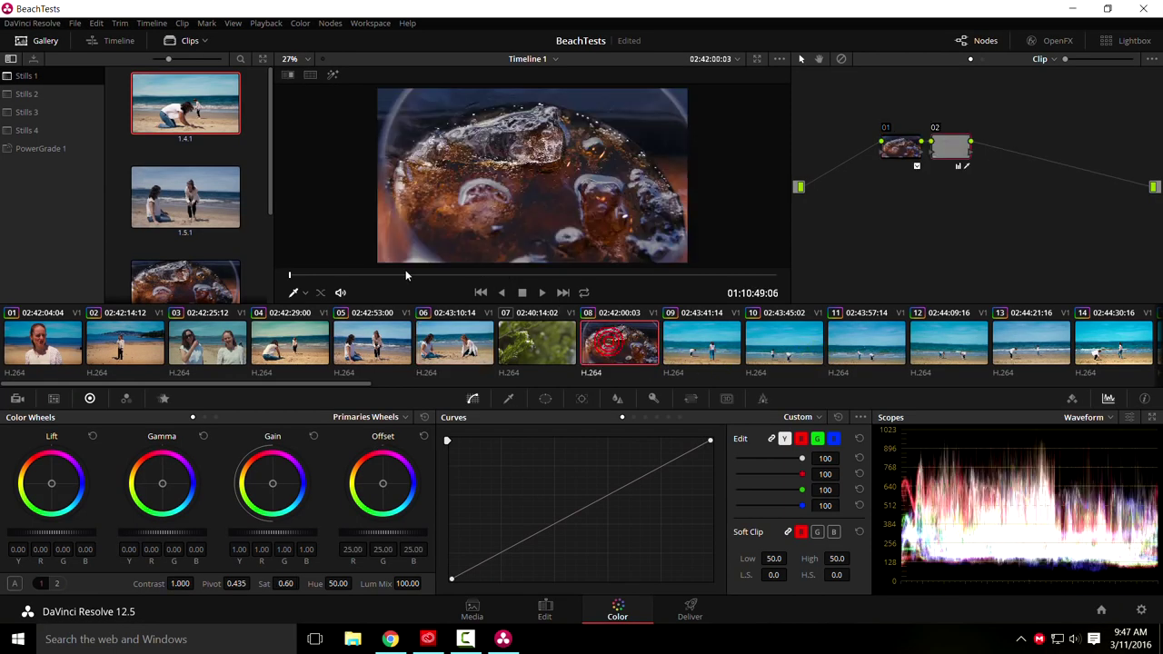
# Show the cola close-up full screen again, skipping ahead to a later point in the shot
pyautogui.doubleClick(502, 216)
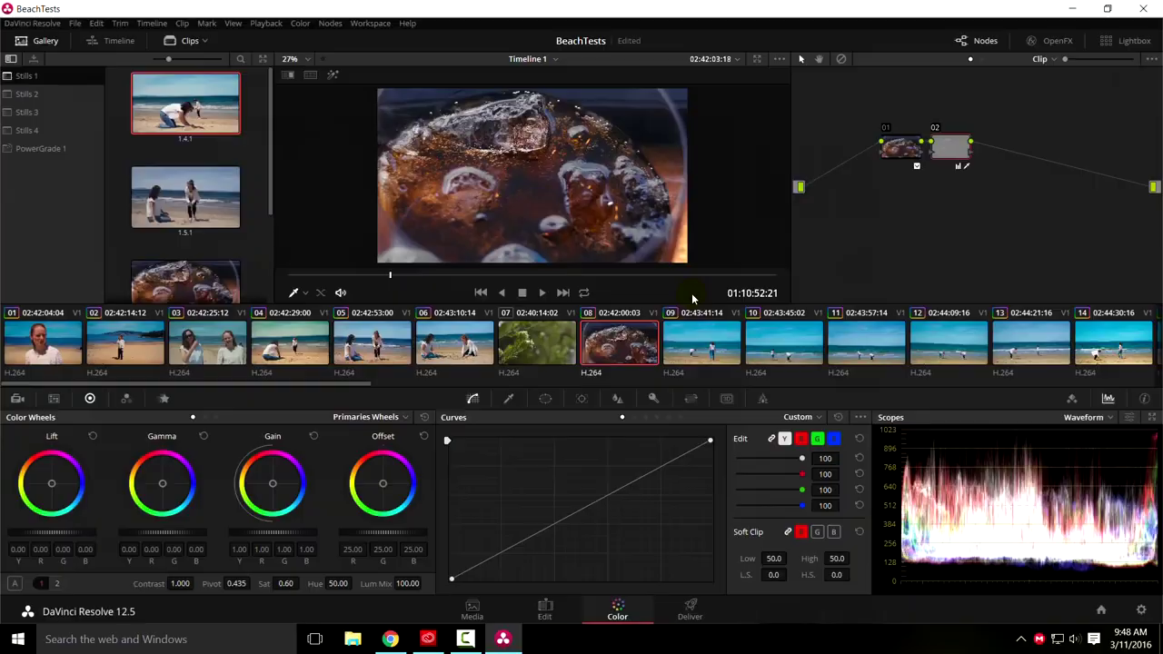
pyautogui.moveTo(534, 277); pyautogui.dragTo(557, 278)
# Play the cola close-up full screen, pause on a frame, and step back a few frames
pyautogui.hotkey('ctrl', 'f')
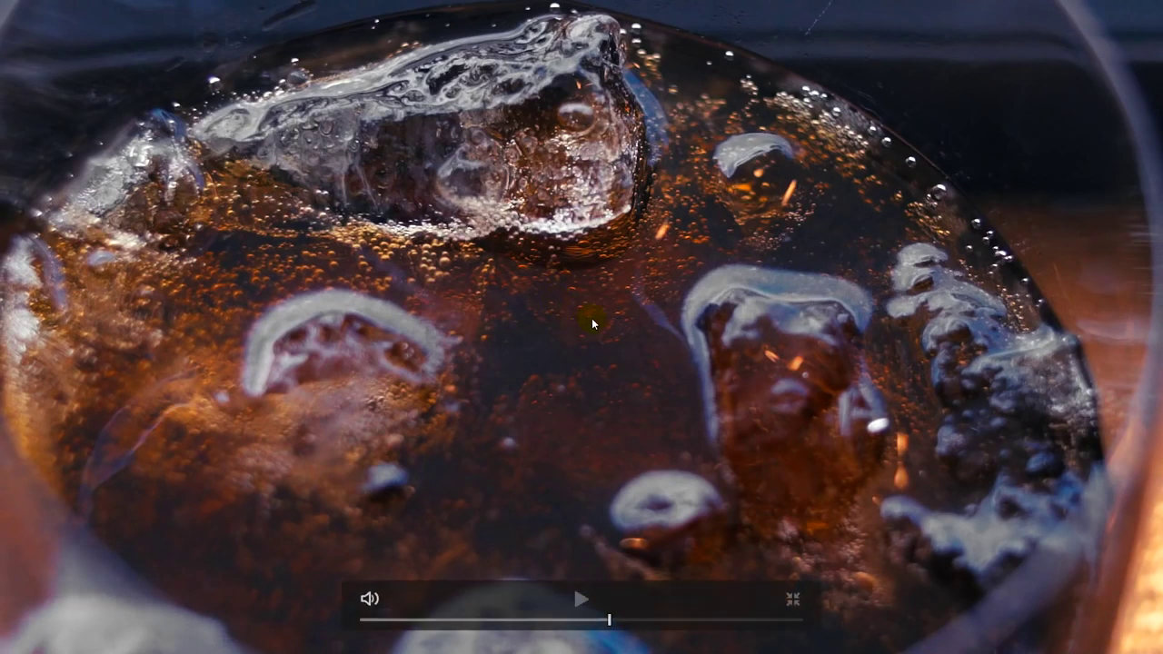
pyautogui.press('space')
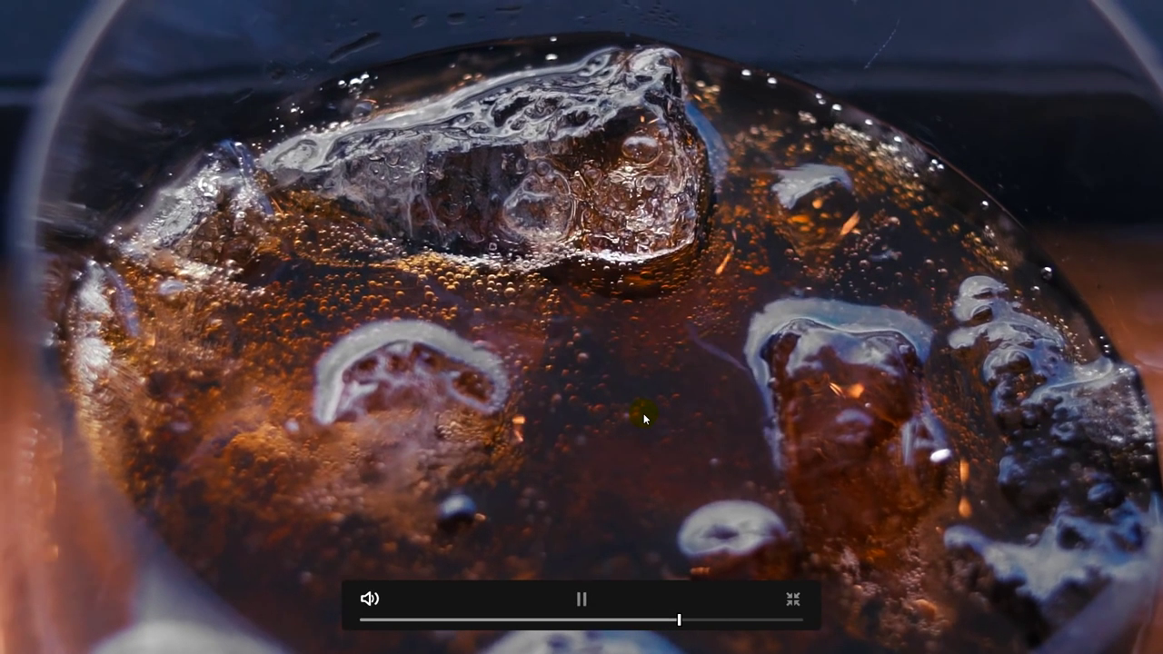
pyautogui.click(759, 408)
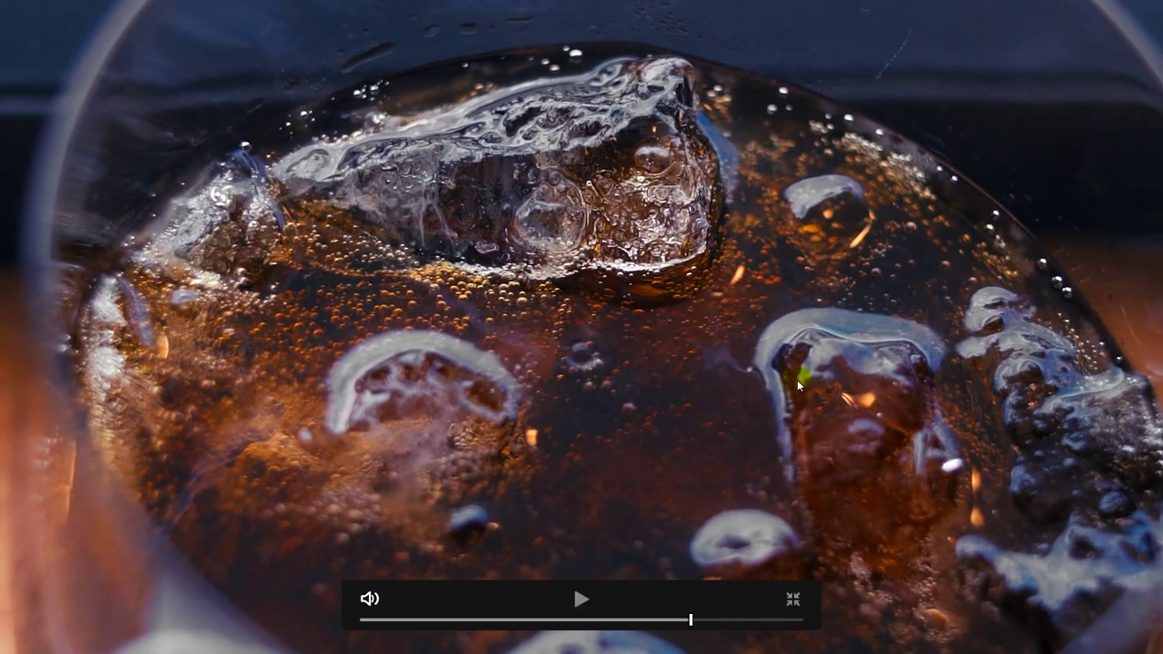
pyautogui.press('Left')
pyautogui.press('Left')
pyautogui.press('Left')
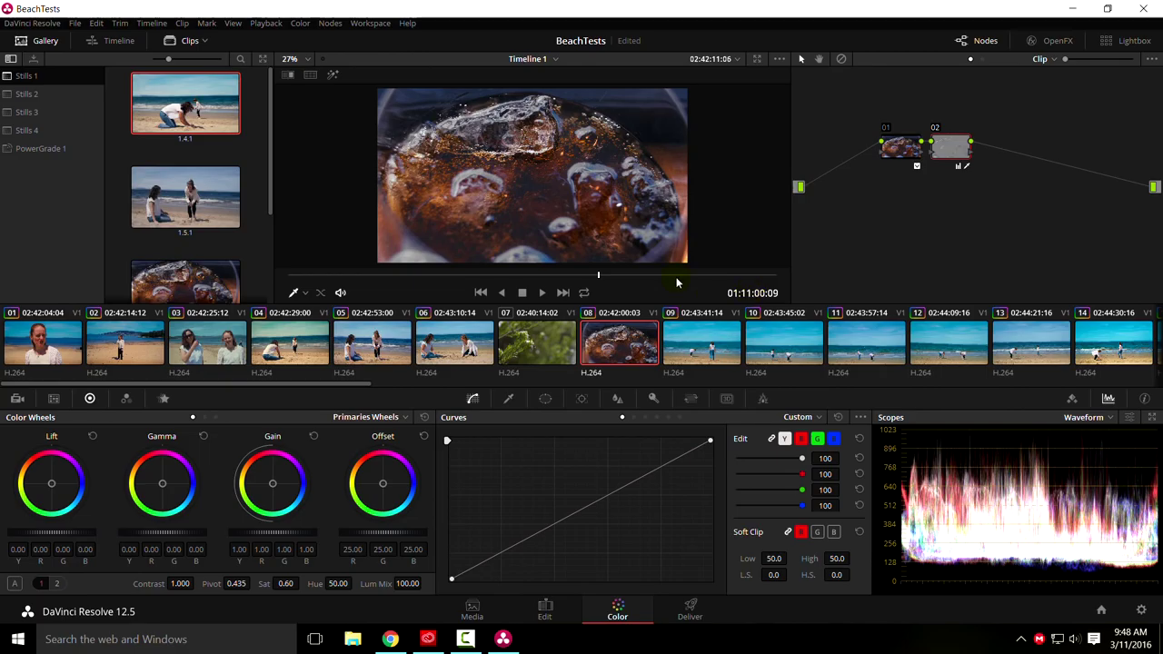
# Scrub the cola clip to a later point, then briefly play and pause it again
pyautogui.moveTo(618, 273)
pyautogui.mouseDown()
pyautogui.moveTo(643, 281)
pyautogui.moveTo(454, 277)
pyautogui.mouseUp()
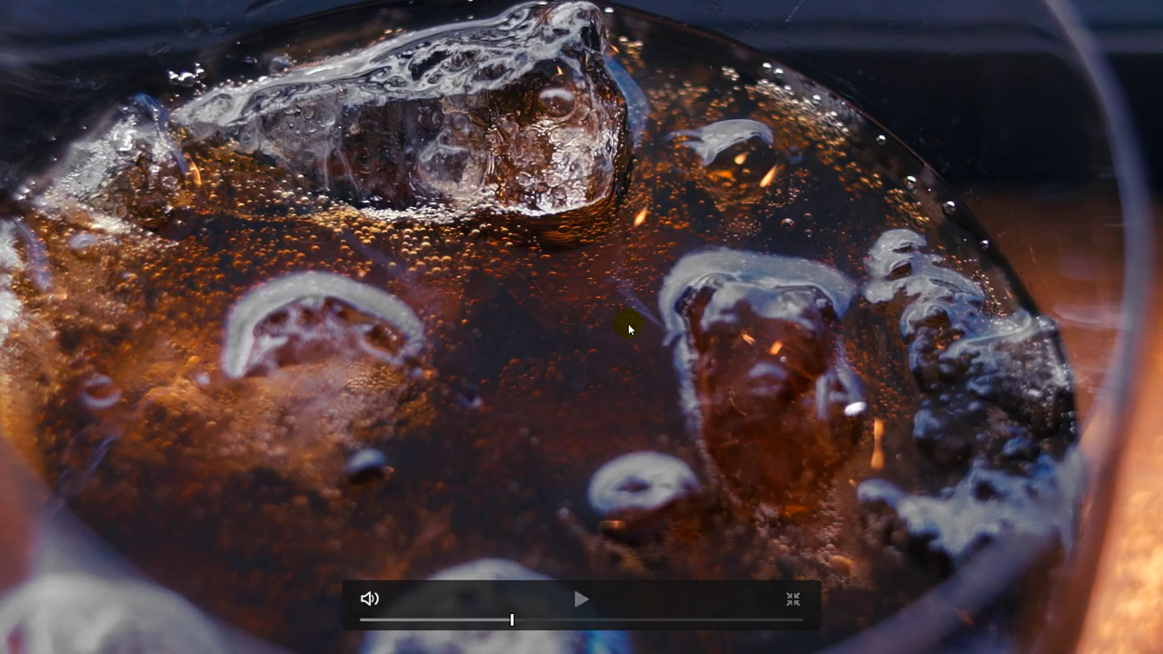
pyautogui.press('space')
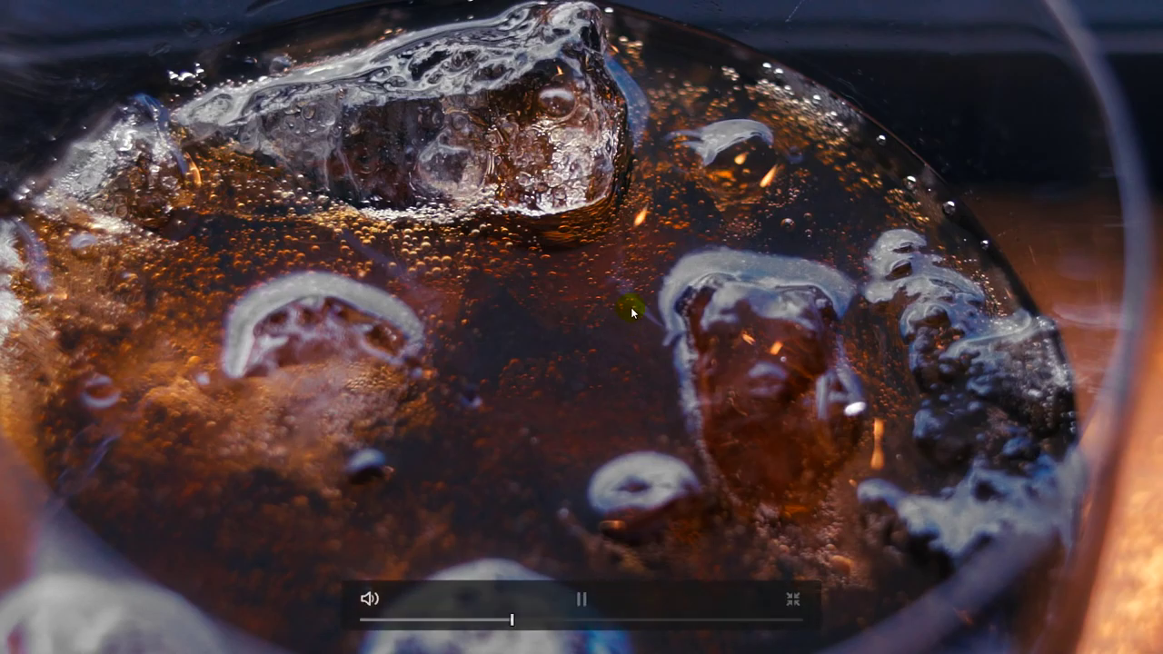
pyautogui.press('space')
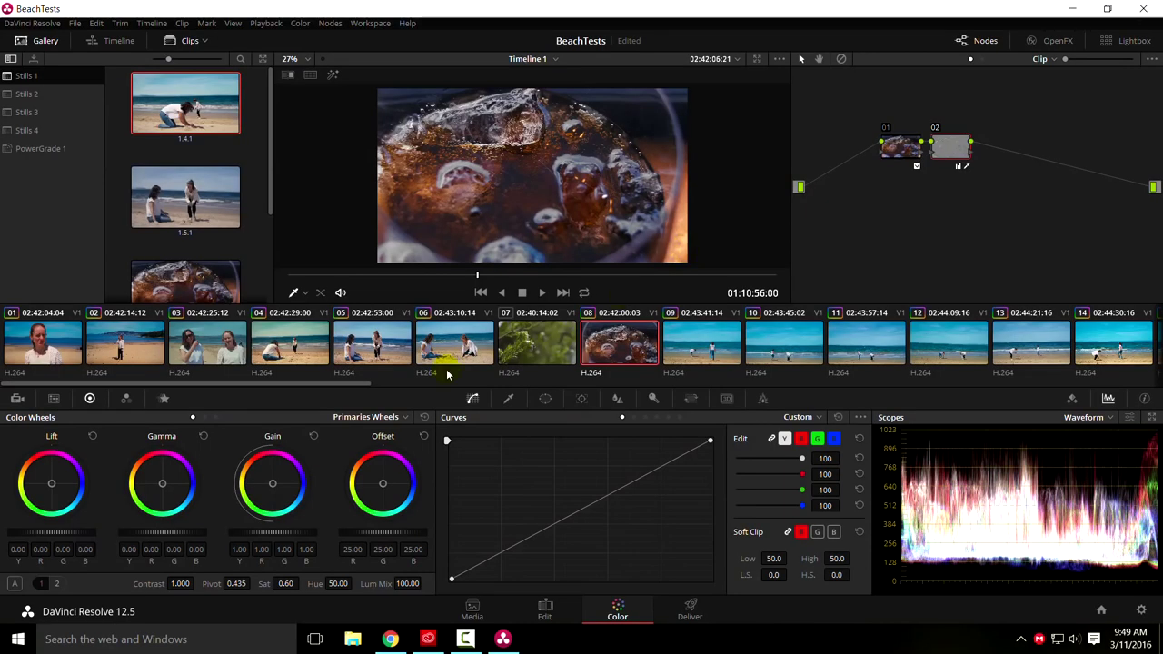
# Browse the later clips in the clip strip, then bring up the YouTube comparison video in Chrome
pyautogui.moveTo(333, 390); pyautogui.dragTo(842, 396)
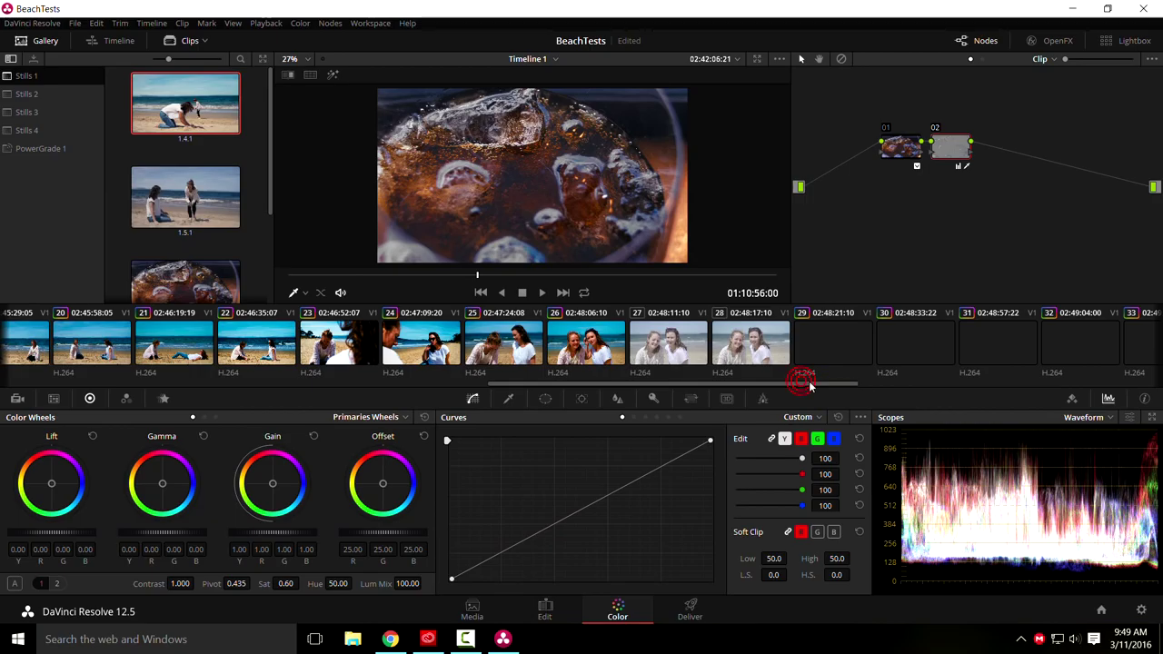
pyautogui.scroll(-2, 790, 384)
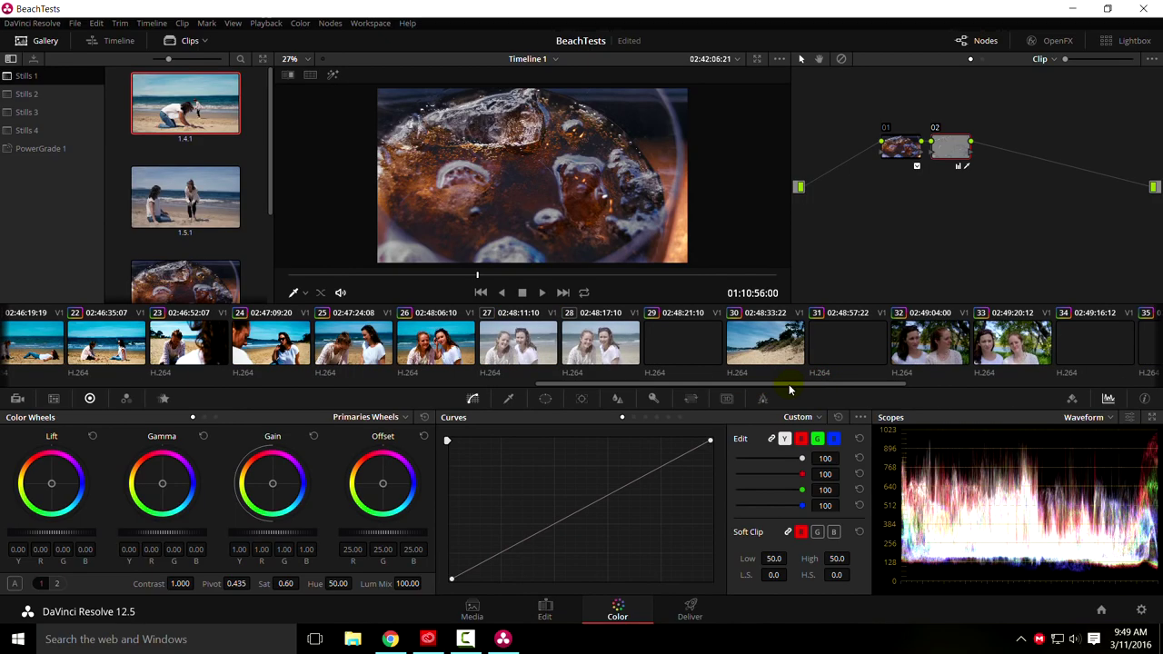
pyautogui.moveTo(781, 389); pyautogui.dragTo(1024, 391)
pyautogui.moveTo(917, 391); pyautogui.dragTo(965, 388)
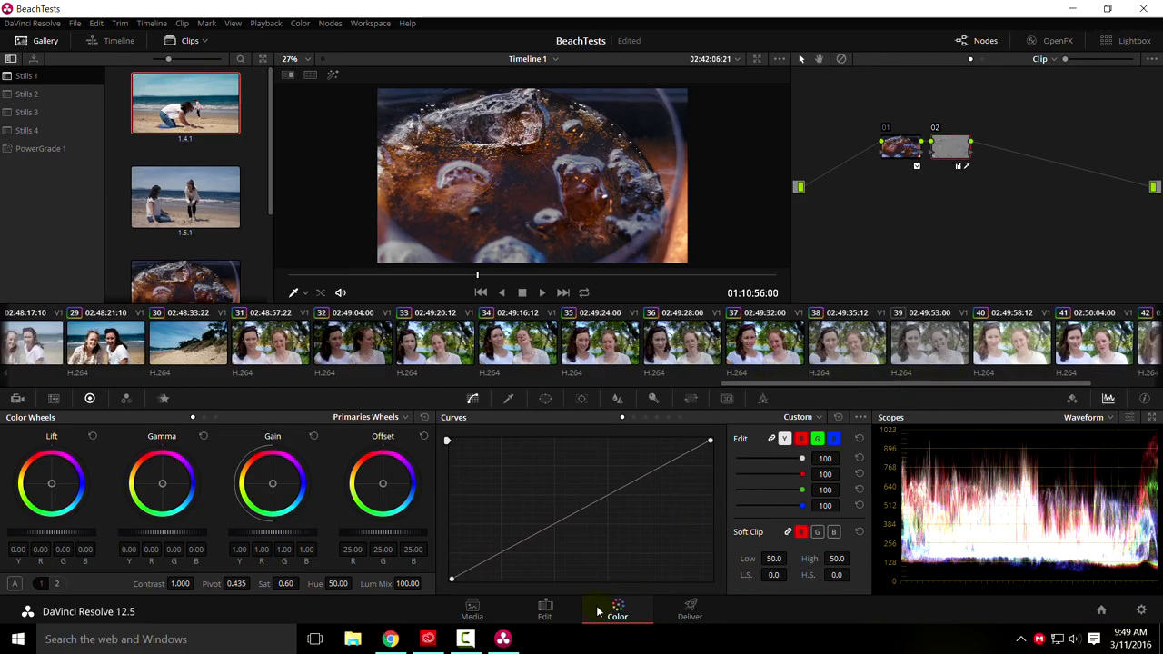
pyautogui.click(390, 638)
# Read the '8 bit vs 10 bit Cameras' comments, dismiss the calendar reminder, and go back to Resolve
pyautogui.scroll(-20, 506, 464)
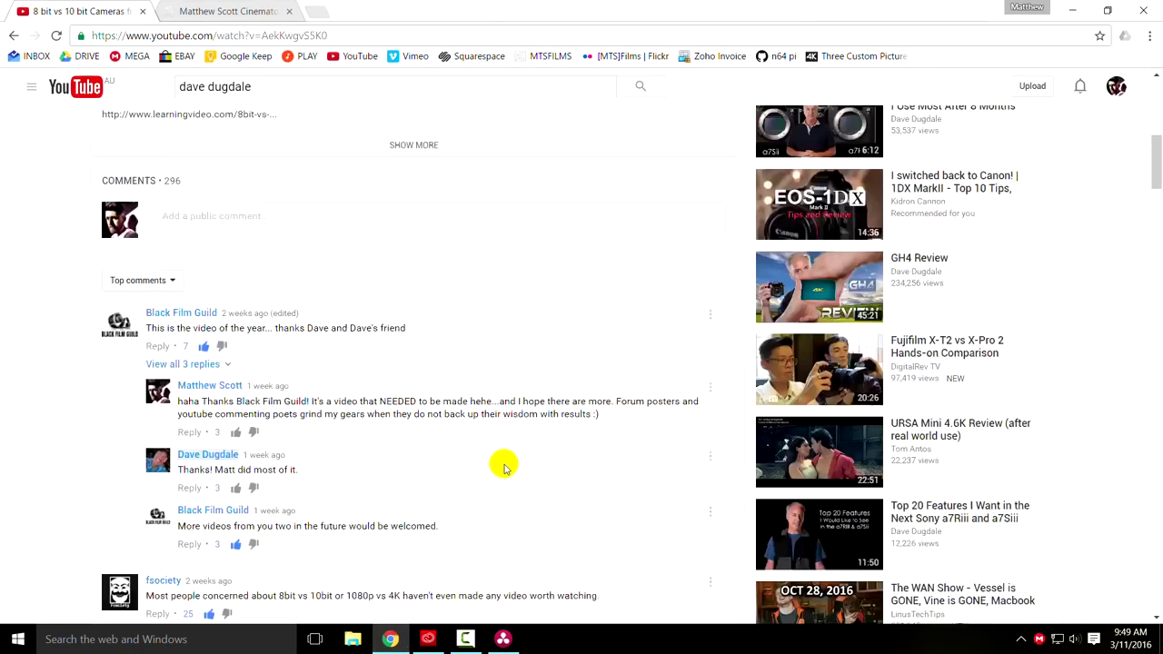
pyautogui.scroll(-3, 437, 455)
pyautogui.scroll(12, 441, 454)
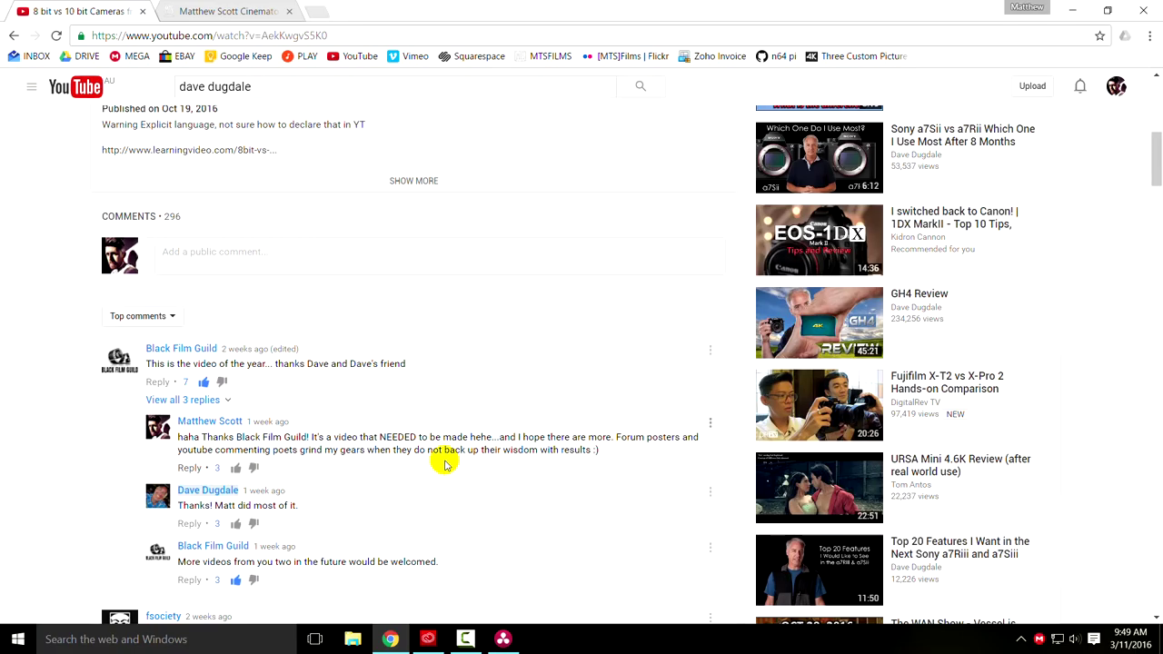
pyautogui.scroll(-5, 444, 464)
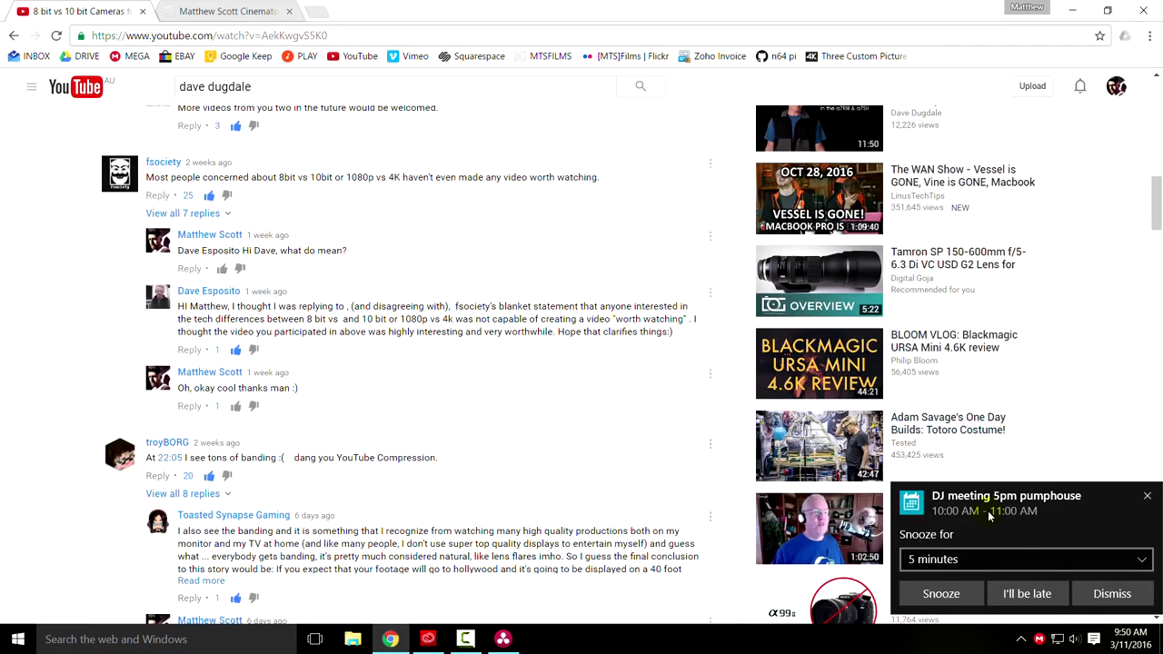
pyautogui.click(1147, 496)
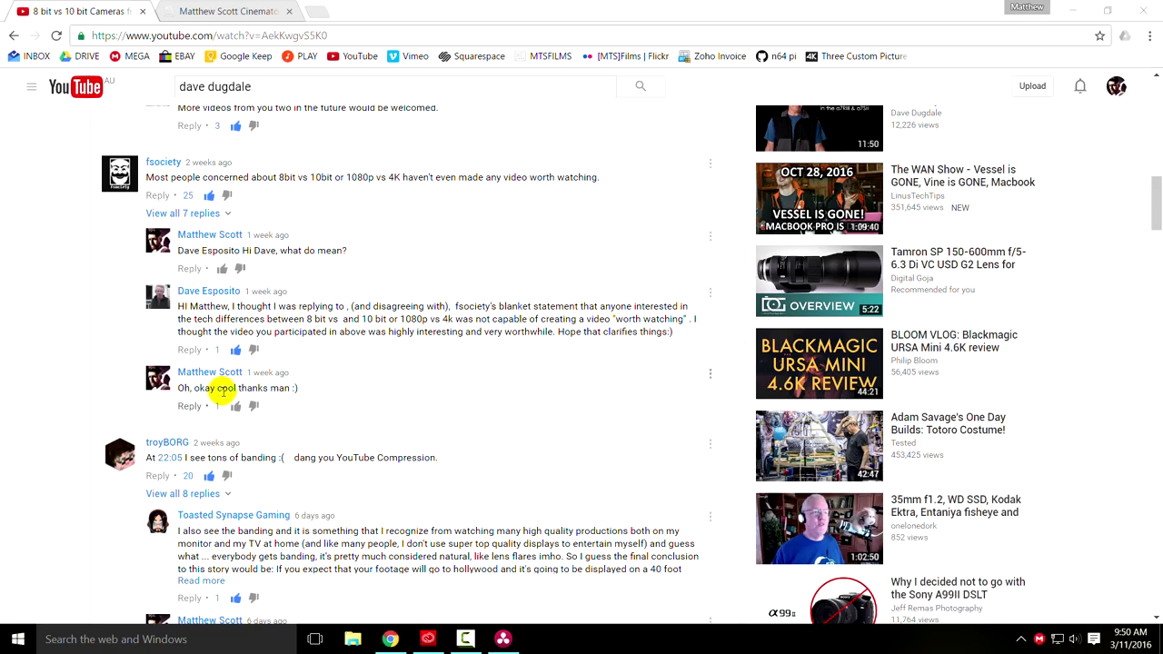
pyautogui.scroll(-6, 272, 454)
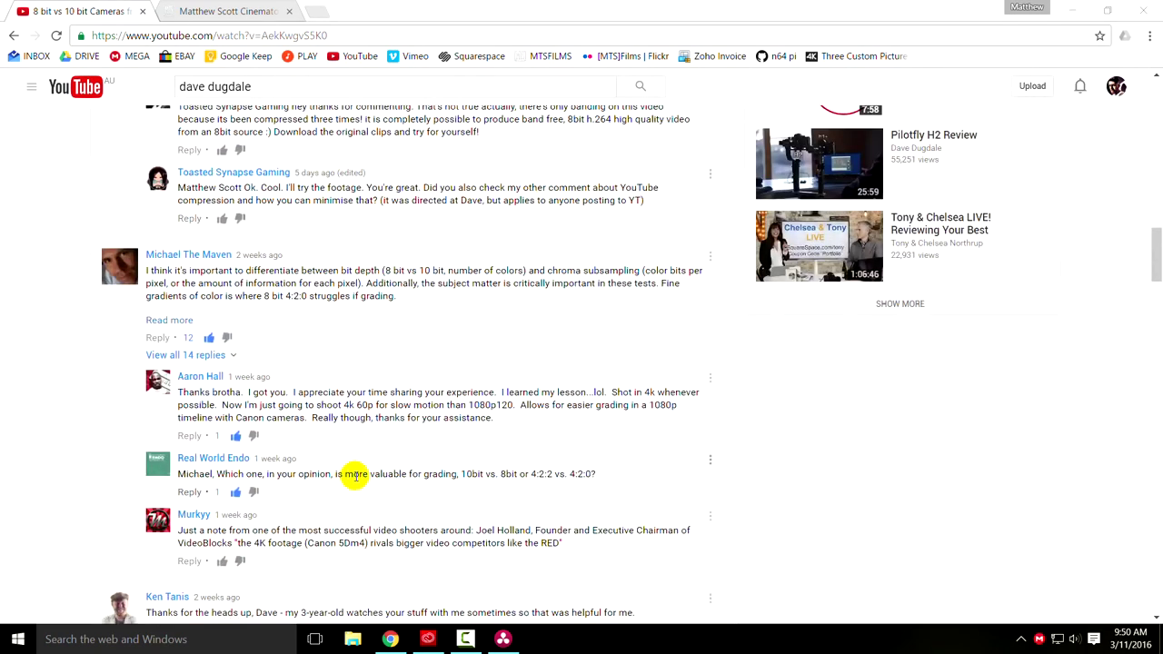
pyautogui.click(503, 638)
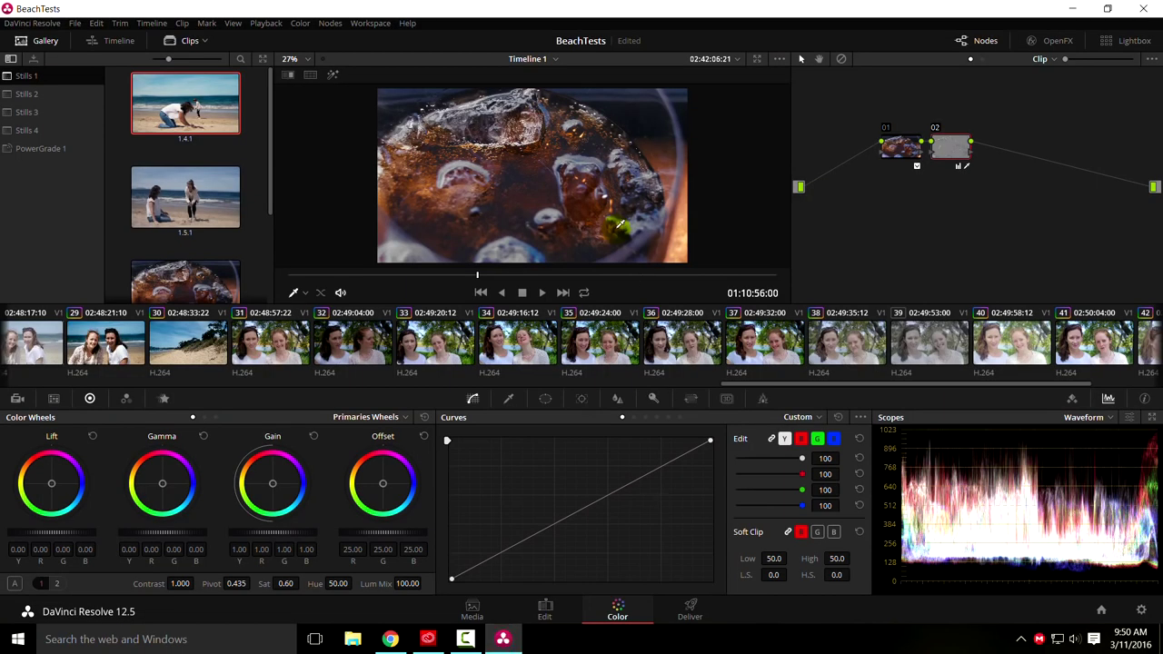